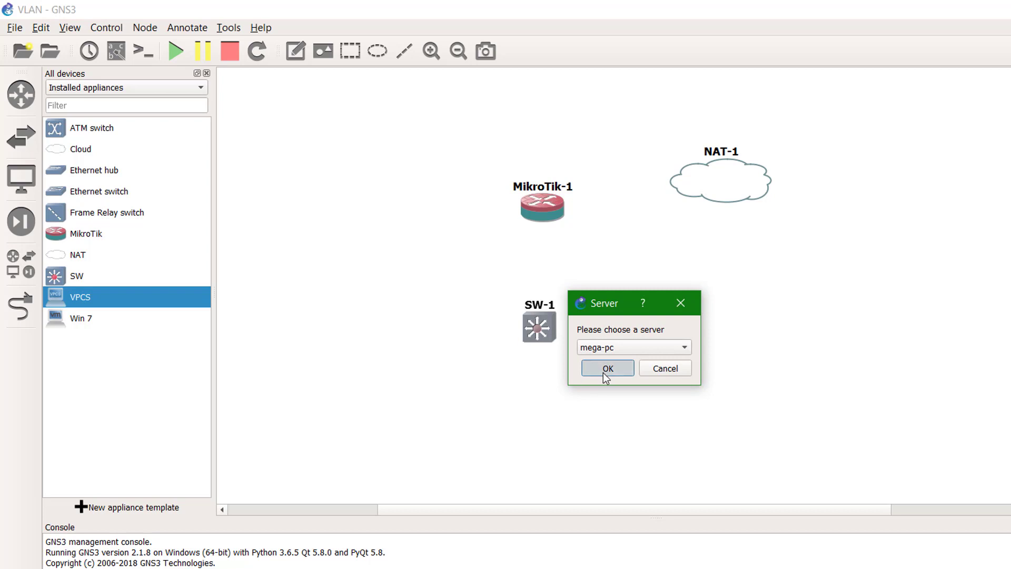
- Add two VPCS nodes, PC-1 and PC-2, to the canvas
{"action": "left_click", "coordinate": [606, 370]}
{"action": "left_click_drag", "start_coordinate": [596, 410], "coordinate": [608, 419]}
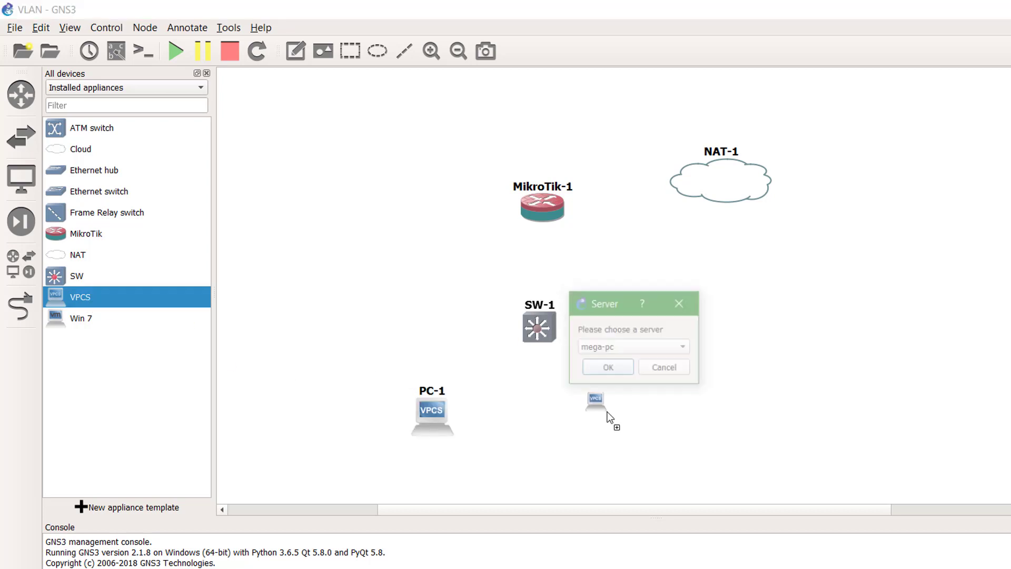
{"action": "left_click", "coordinate": [610, 369]}
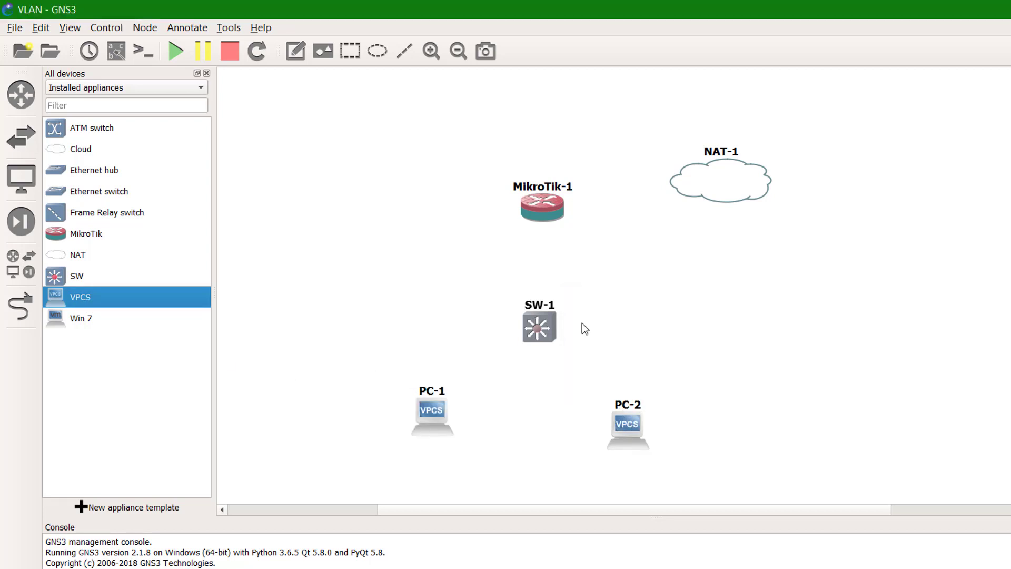
- Link NAT-1 nat0 to MikroTik-1 ether1, and MikroTik-1 ether2 to SW-1 Gi0/0
{"action": "left_click", "coordinate": [21, 307]}
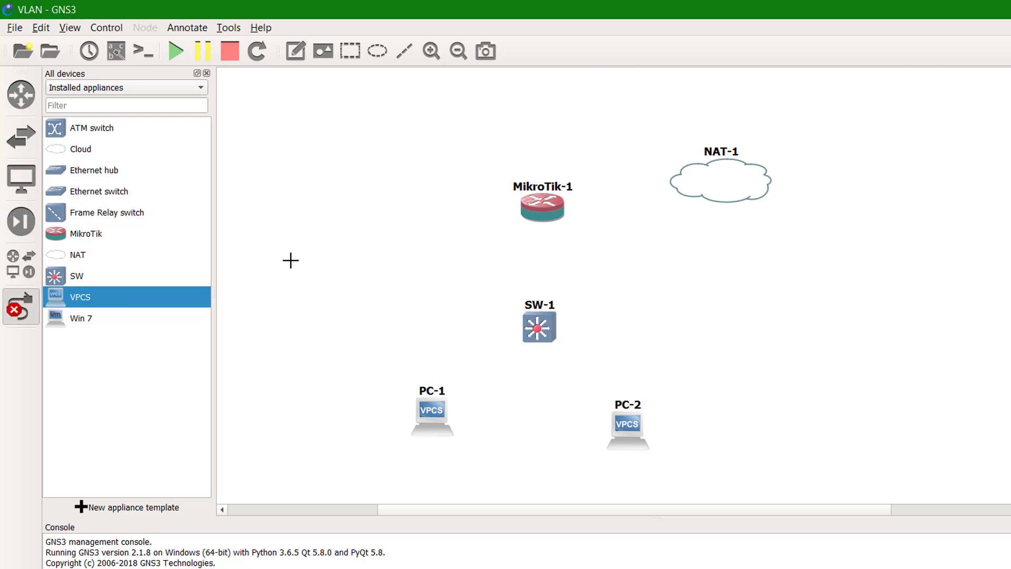
{"action": "left_click", "coordinate": [707, 183]}
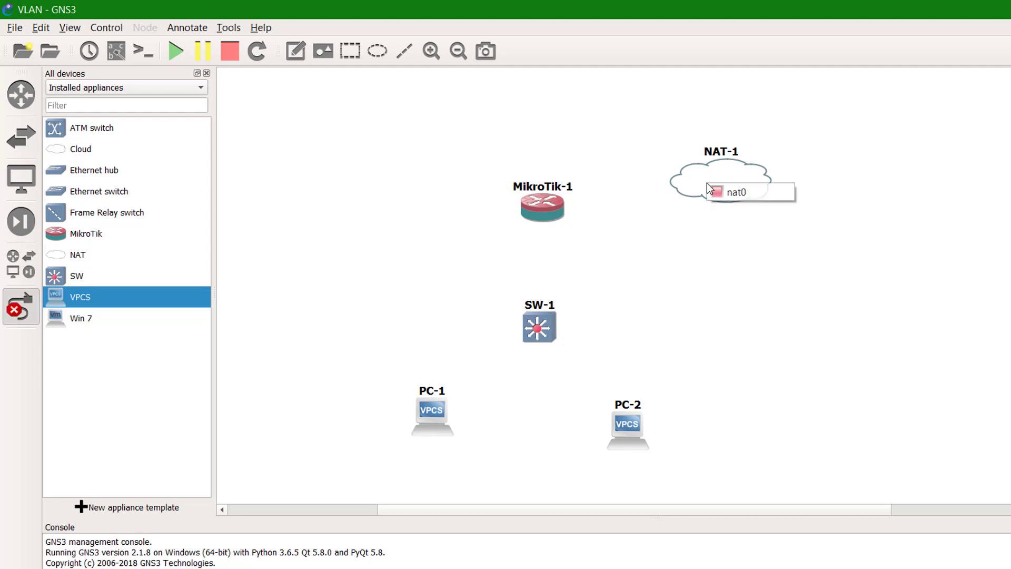
{"action": "left_click", "coordinate": [739, 193]}
{"action": "left_click", "coordinate": [542, 206]}
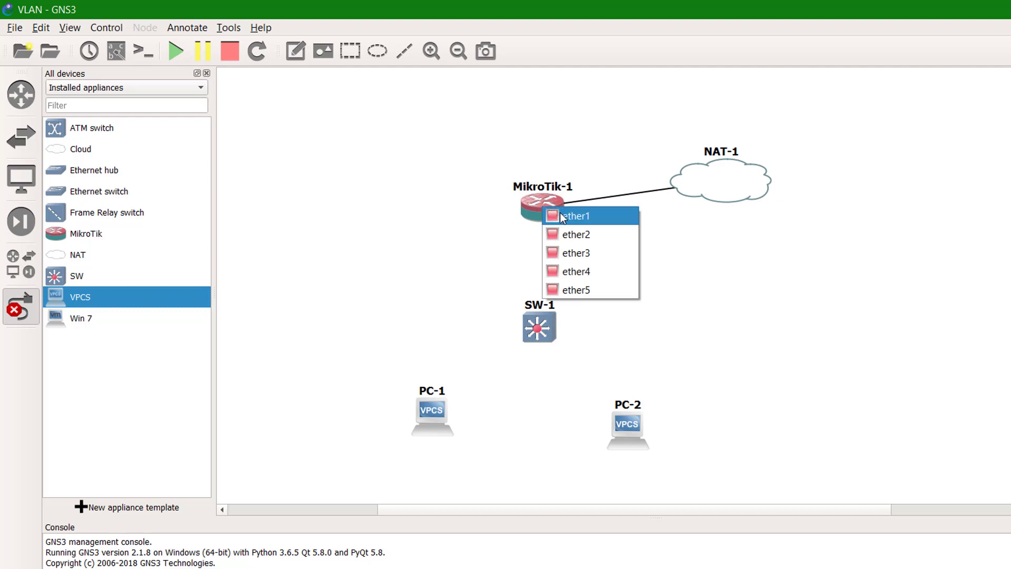
{"action": "left_click", "coordinate": [562, 216]}
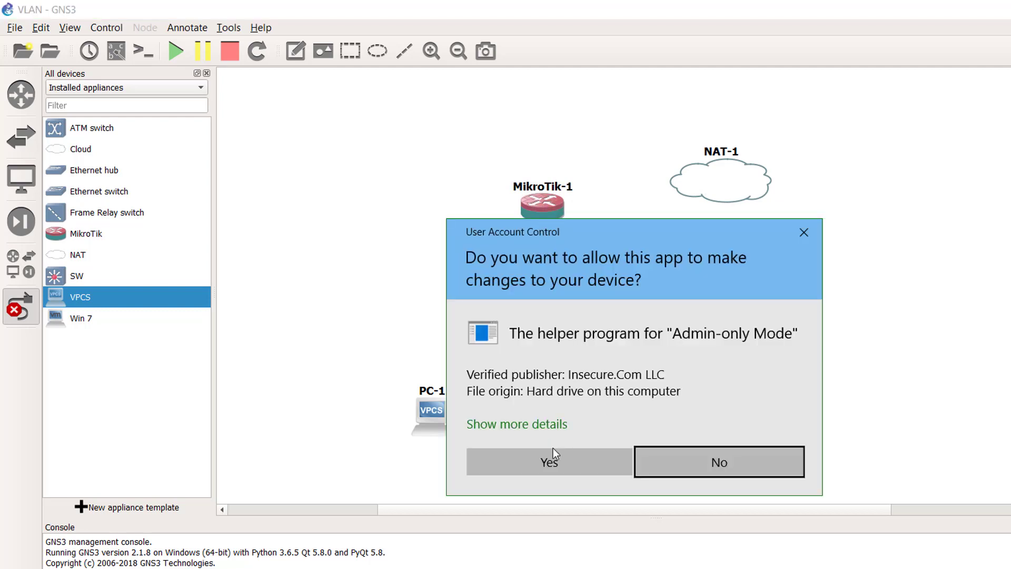
{"action": "left_click", "coordinate": [553, 454]}
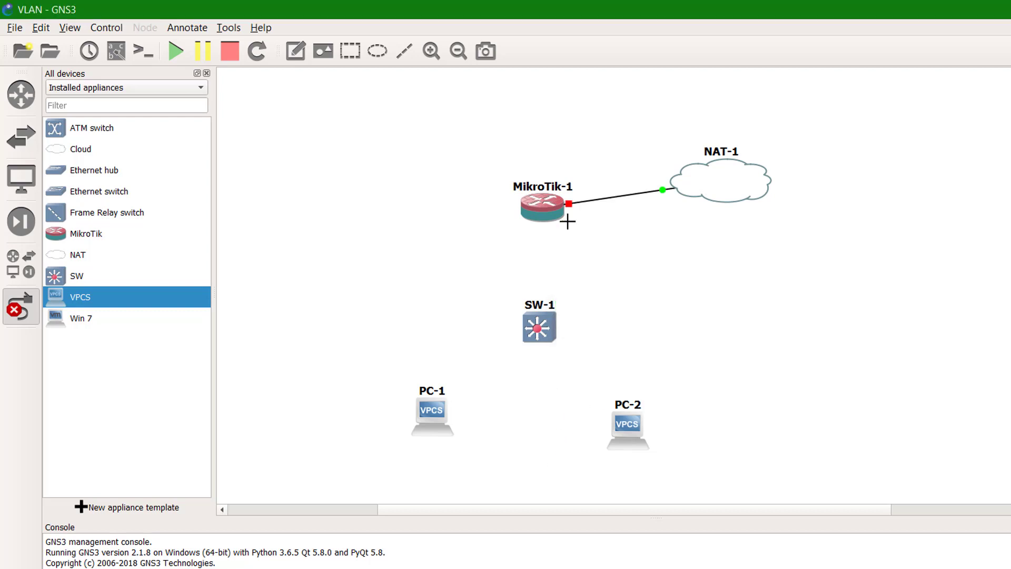
{"action": "left_click", "coordinate": [543, 210]}
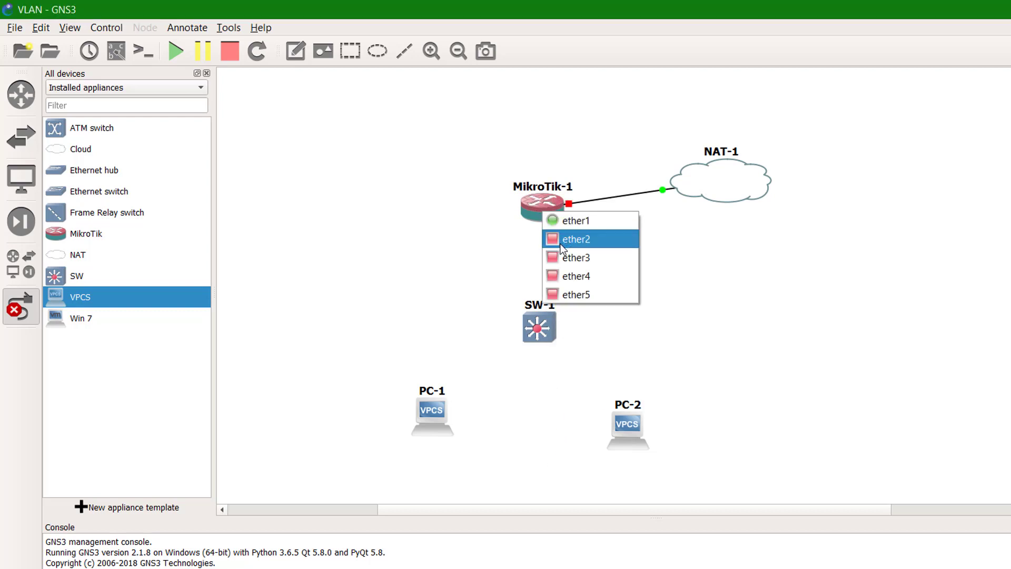
{"action": "left_click", "coordinate": [562, 240]}
{"action": "left_click", "coordinate": [538, 327]}
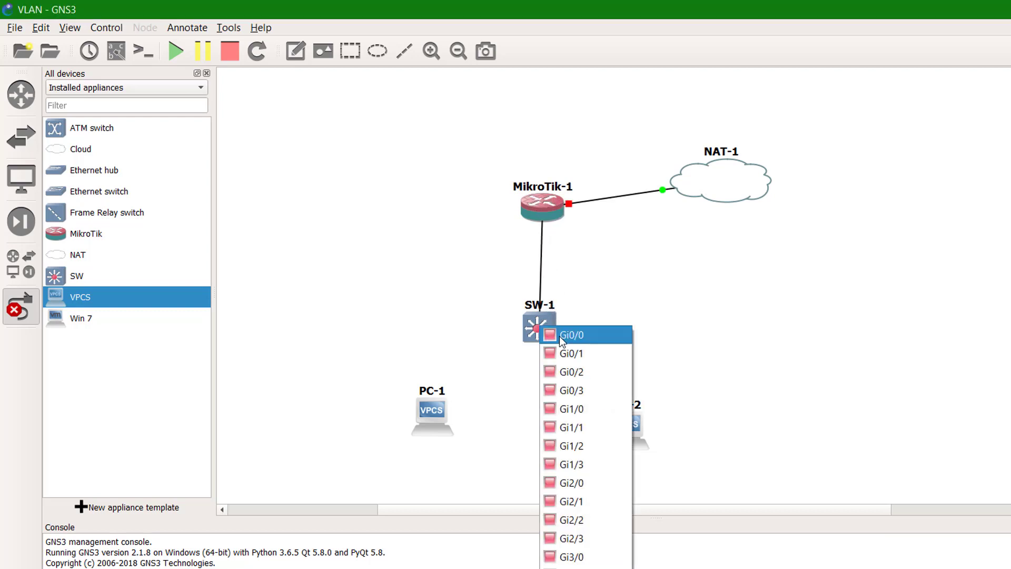
{"action": "left_click", "coordinate": [562, 337]}
- Link SW-1 Gi0/1 to PC-1 Ethernet0 and Gi0/2 to PC-2 Ethernet0
{"action": "left_click", "coordinate": [542, 331]}
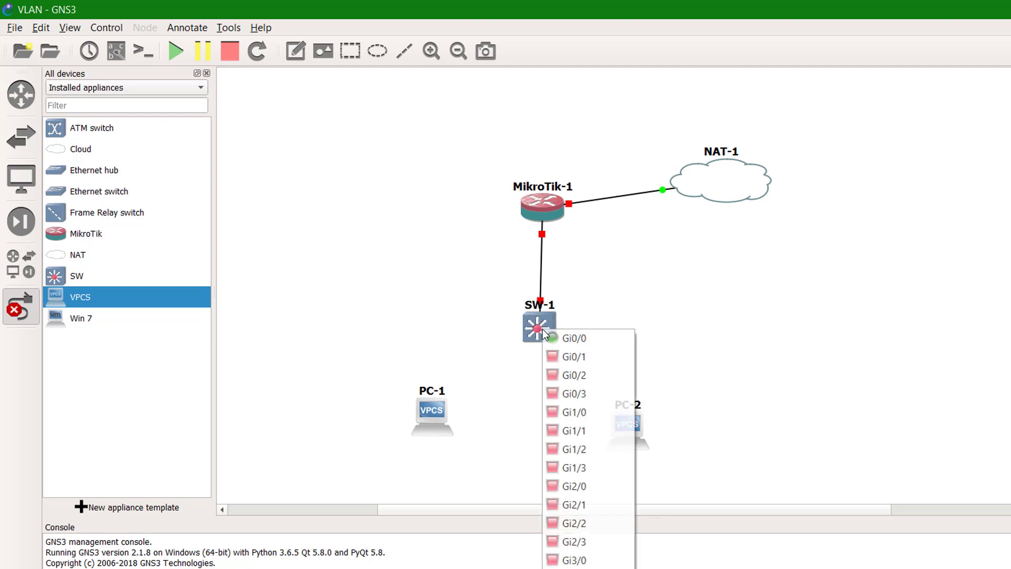
{"action": "left_click", "coordinate": [562, 358]}
{"action": "left_click", "coordinate": [433, 412]}
{"action": "left_click", "coordinate": [457, 422]}
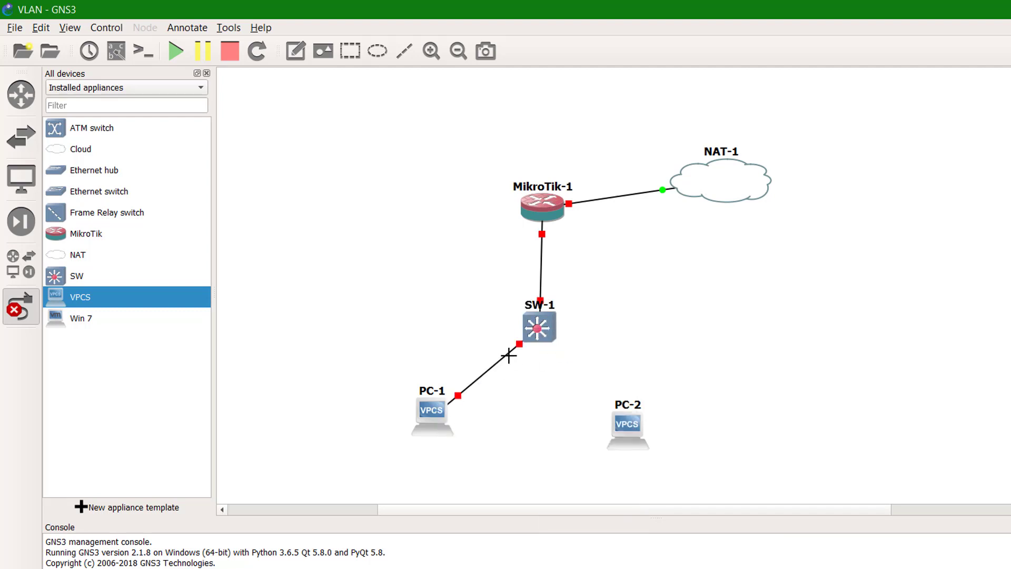
{"action": "left_click", "coordinate": [540, 329]}
{"action": "left_click", "coordinate": [566, 376]}
{"action": "left_click", "coordinate": [627, 425]}
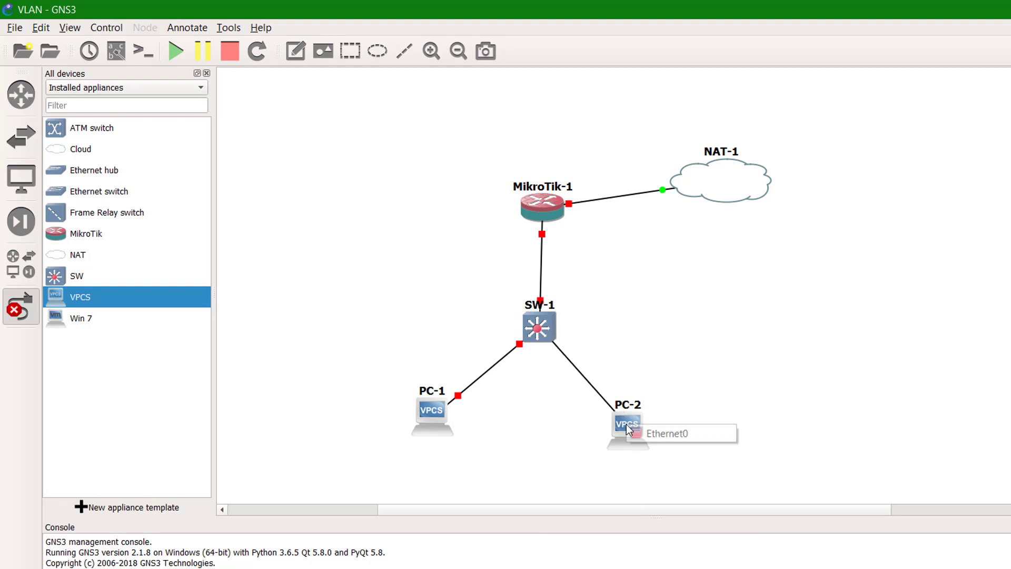
{"action": "left_click", "coordinate": [663, 439]}
{"action": "key", "text": "Escape"}
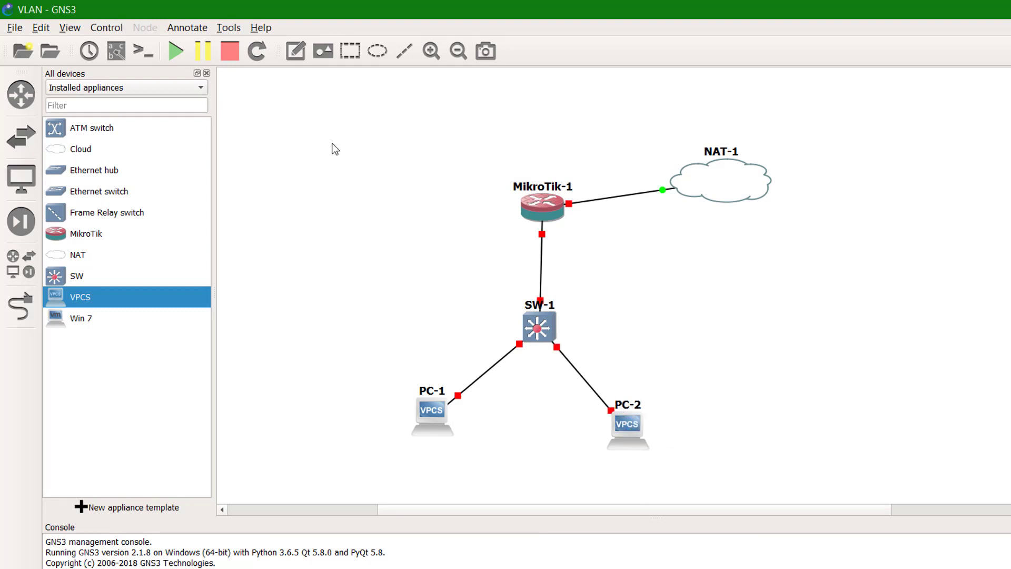
- Show interface labels and reposition the ether1, ether2, Gi0/0, Gi0/1 and Gi0/2 labels beside their links
{"action": "left_click", "coordinate": [118, 55]}
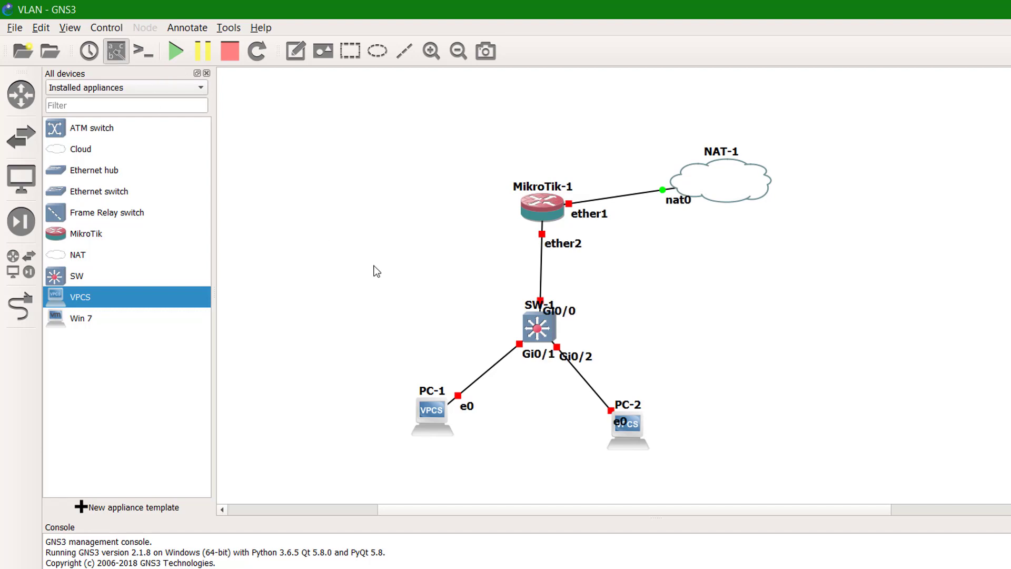
{"action": "left_click_drag", "start_coordinate": [595, 217], "coordinate": [603, 213]}
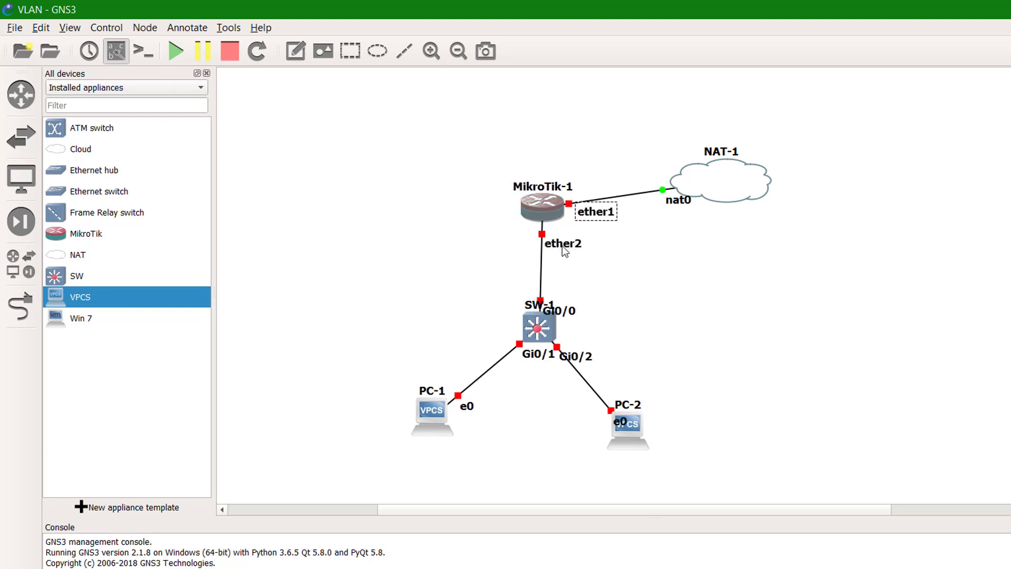
{"action": "left_click_drag", "start_coordinate": [562, 245], "coordinate": [514, 231]}
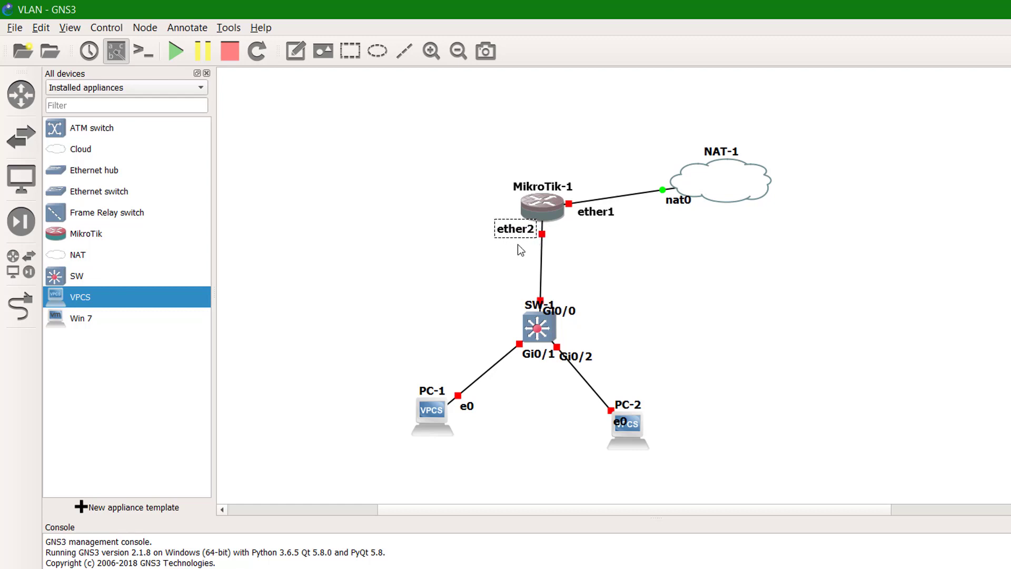
{"action": "left_click_drag", "start_coordinate": [570, 312], "coordinate": [547, 286]}
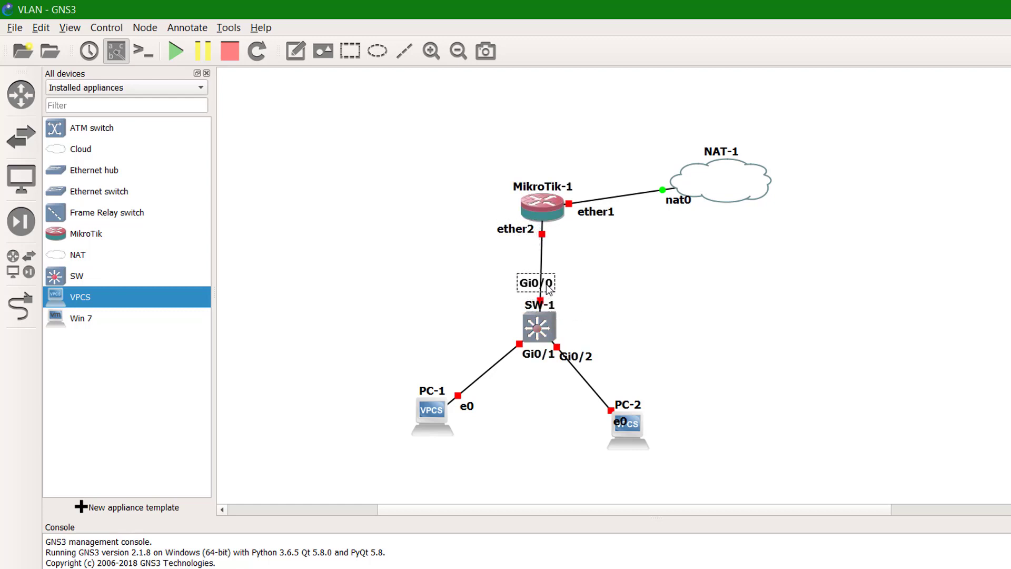
{"action": "left_click_drag", "start_coordinate": [535, 358], "coordinate": [495, 348]}
{"action": "left_click_drag", "start_coordinate": [588, 358], "coordinate": [591, 345]}
{"action": "left_click", "coordinate": [651, 323]}
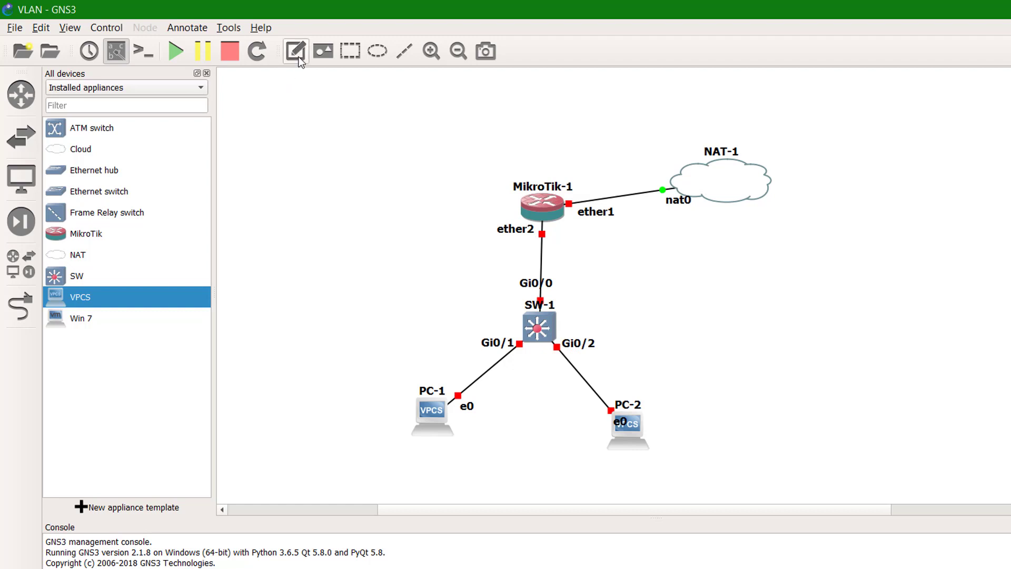
- Place text notes 'VLAN 100' below PC-1 and 'VLAN 200' below PC-2
{"action": "left_click", "coordinate": [404, 457]}
{"action": "type", "text": "VLAN 100"}
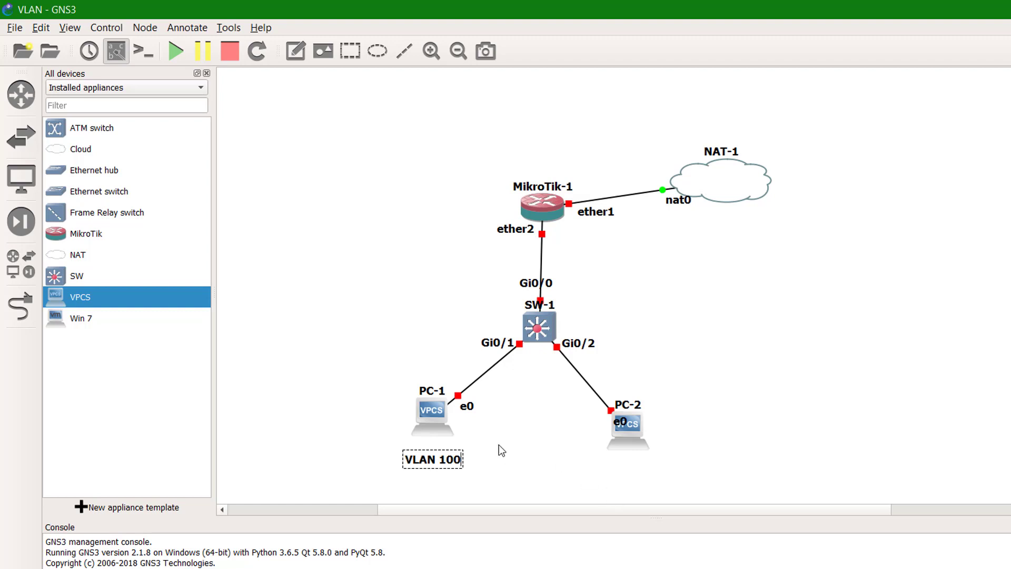
{"action": "left_click", "coordinate": [375, 251]}
{"action": "left_click", "coordinate": [295, 51]}
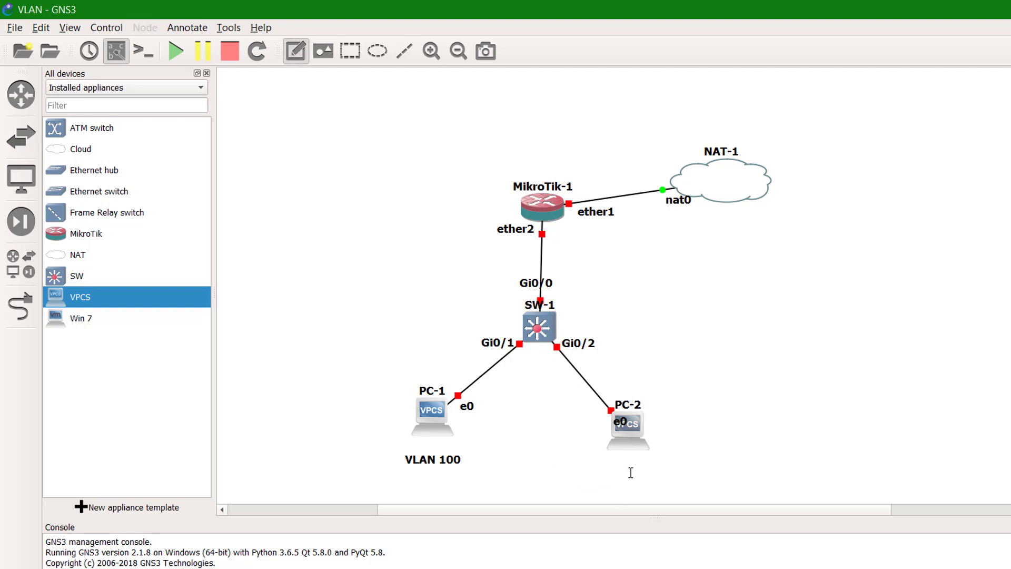
{"action": "left_click", "coordinate": [609, 465]}
{"action": "type", "text": "VLAN"}
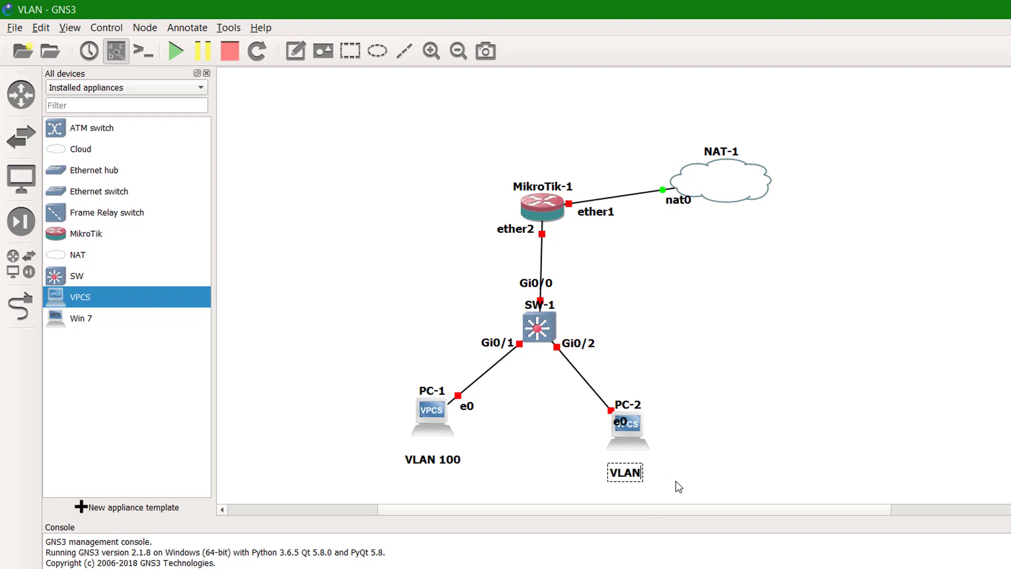
{"action": "type", "text": " 200"}
{"action": "left_click_drag", "start_coordinate": [640, 473], "coordinate": [635, 466]}
{"action": "left_click", "coordinate": [701, 378]}
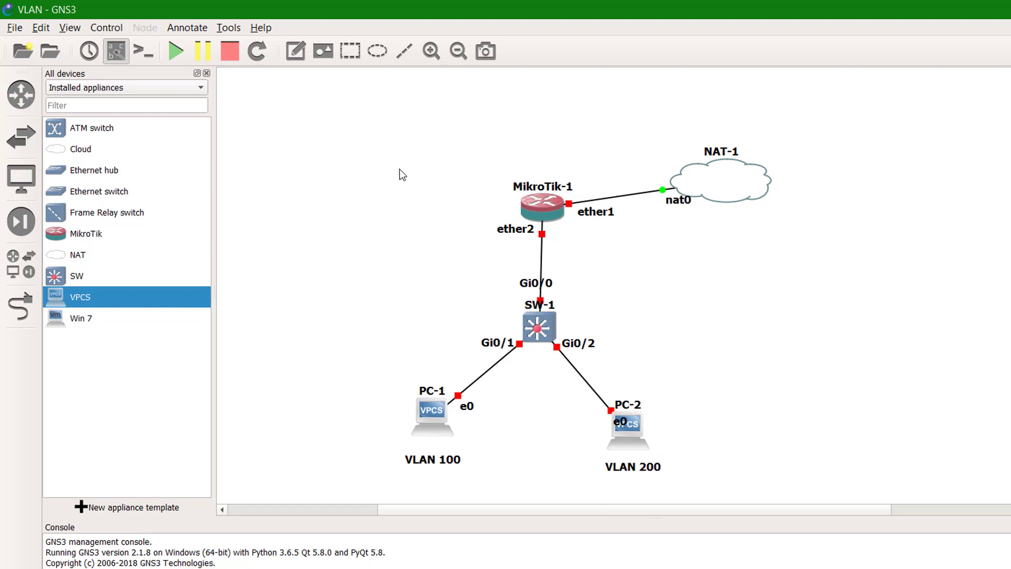
- Start all nodes and add an 'Access port' note on the SW-1–PC-1 link
{"action": "left_click", "coordinate": [175, 52]}
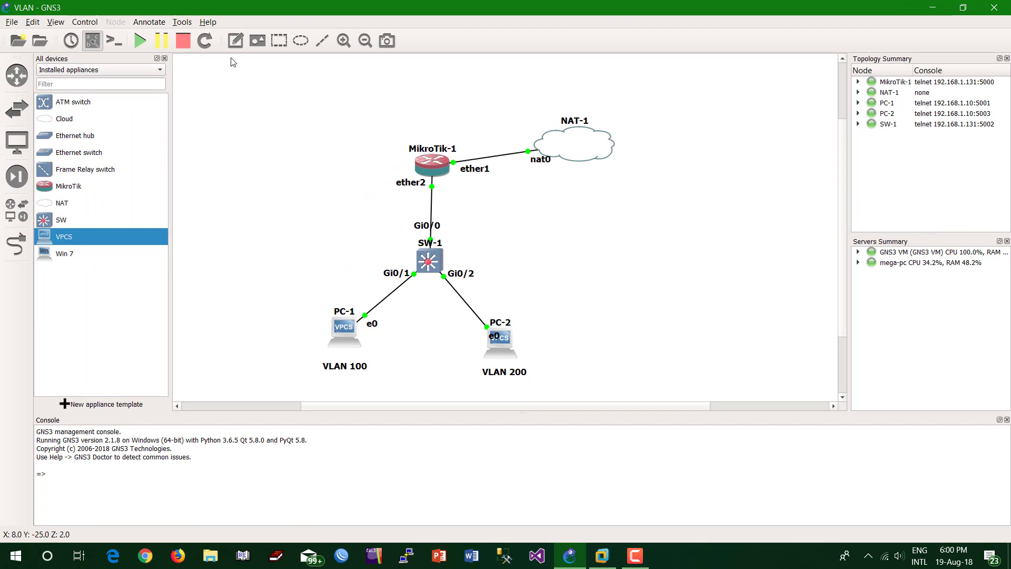
{"action": "left_click", "coordinate": [235, 40]}
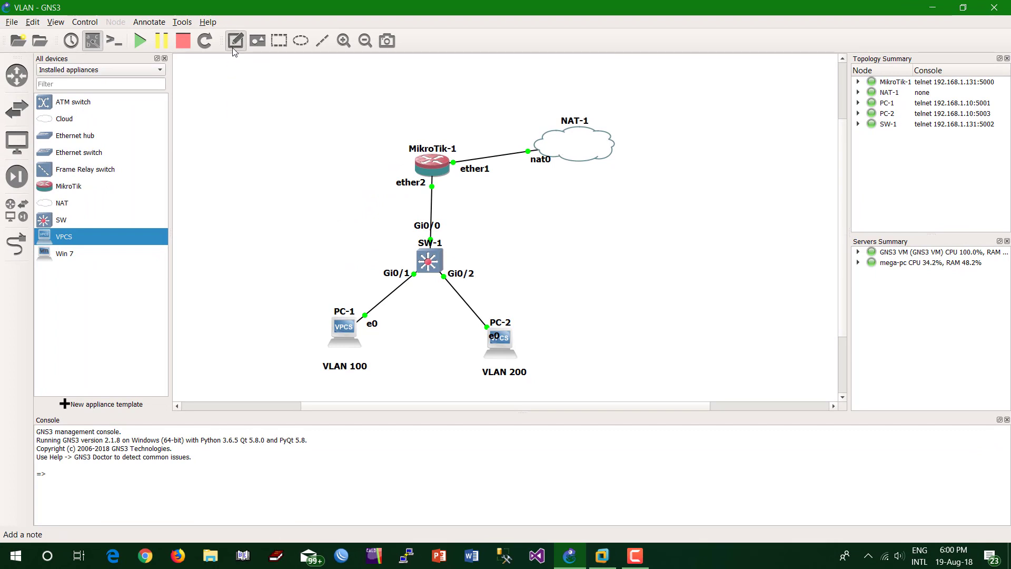
{"action": "left_click", "coordinate": [380, 299]}
{"action": "type", "text": "aCCES"}
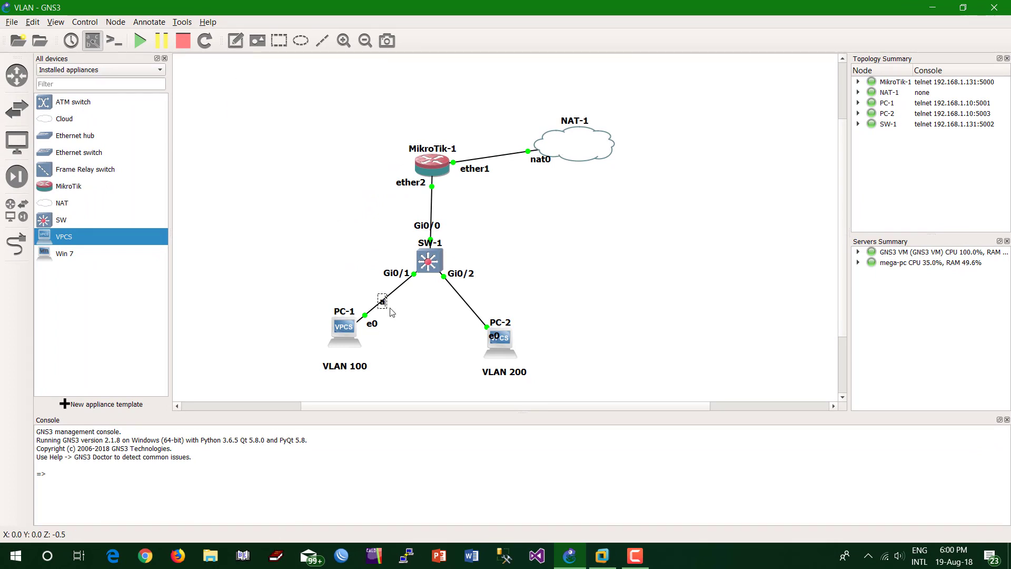
{"action": "key", "text": "BackSpace"}
{"action": "key", "text": "BackSpace"}
{"action": "key", "text": "BackSpace"}
{"action": "key", "text": "BackSpace"}
{"action": "key", "text": "BackSpace"}
{"action": "type", "text": "A"}
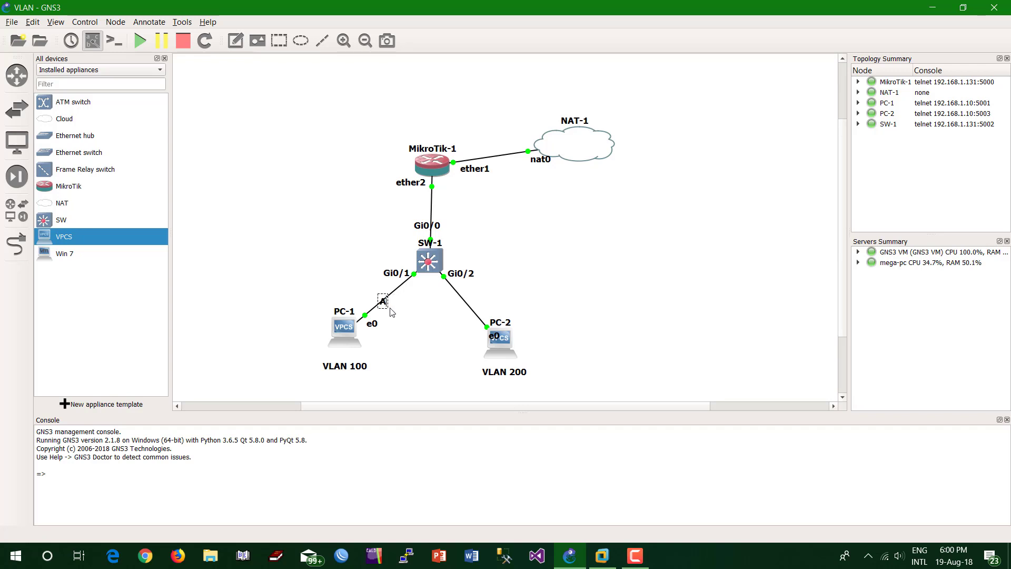
{"action": "type", "text": "ccess port"}
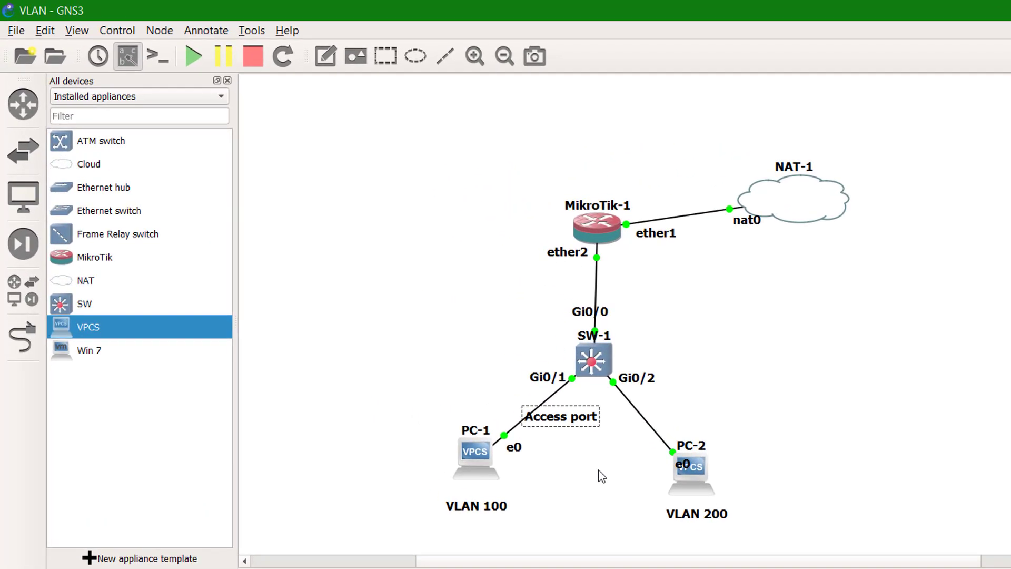
- Duplicate the 'Access port' note onto the PC-2 link and adjust both note positions
{"action": "left_click", "coordinate": [599, 474]}
{"action": "right_click", "coordinate": [570, 420]}
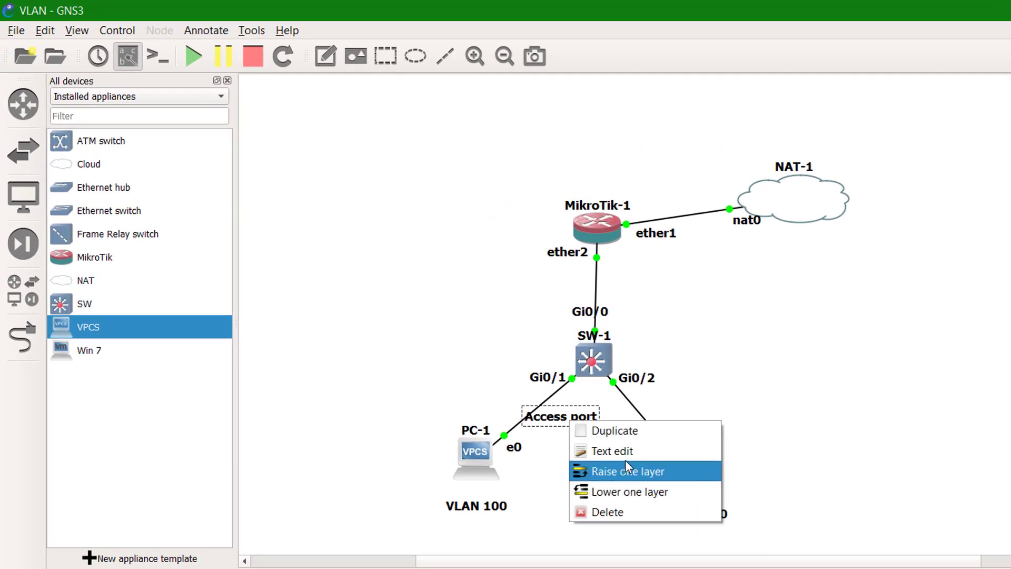
{"action": "left_click", "coordinate": [616, 431]}
{"action": "left_click_drag", "start_coordinate": [619, 436], "coordinate": [727, 415]}
{"action": "left_click", "coordinate": [566, 423]}
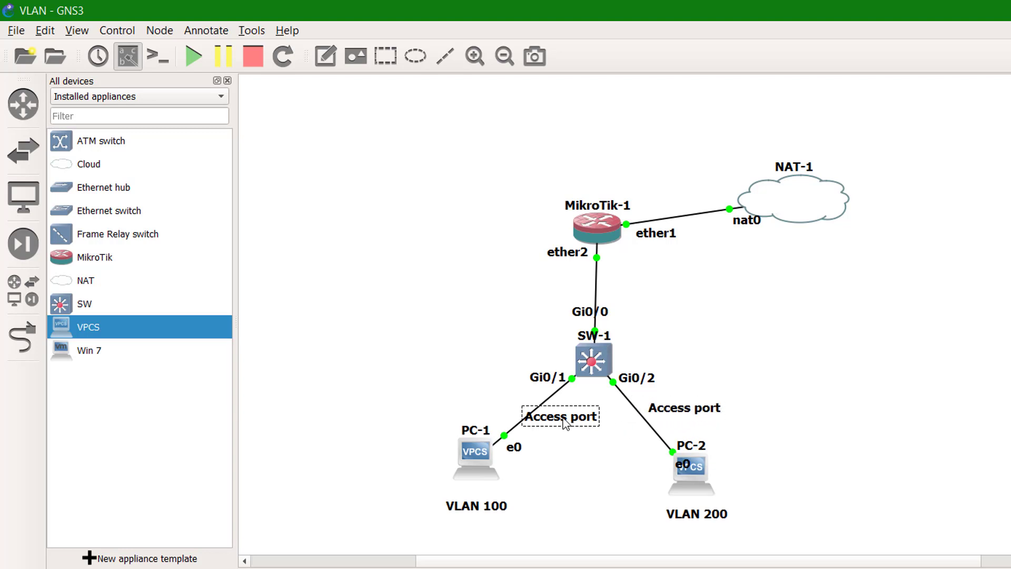
{"action": "left_click_drag", "start_coordinate": [565, 423], "coordinate": [534, 412]}
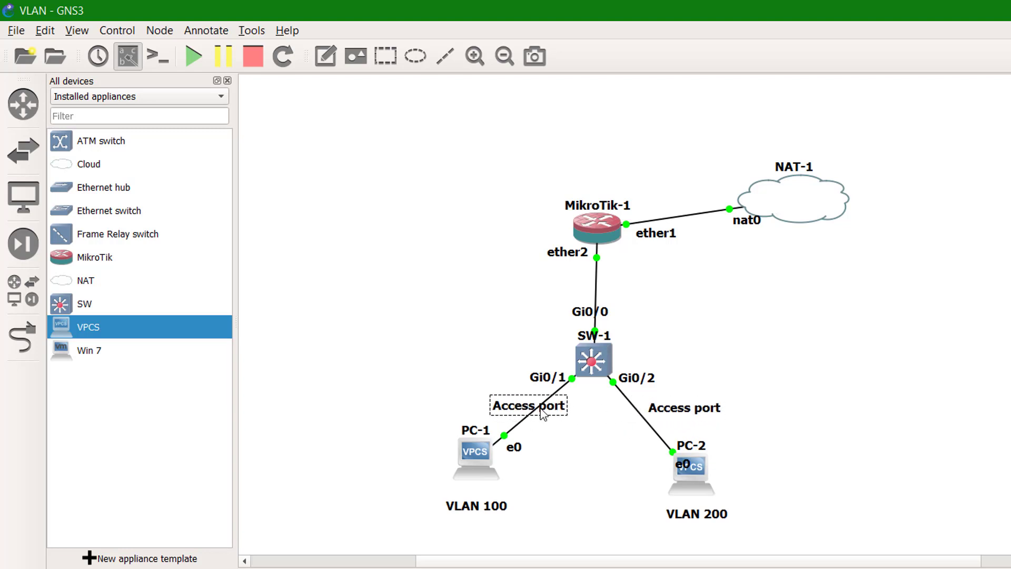
- Add a 'Trunk Port' note beside the MikroTik-1–SW-1 link
{"action": "left_click", "coordinate": [327, 68]}
{"action": "type", "text": "Trunk Port"}
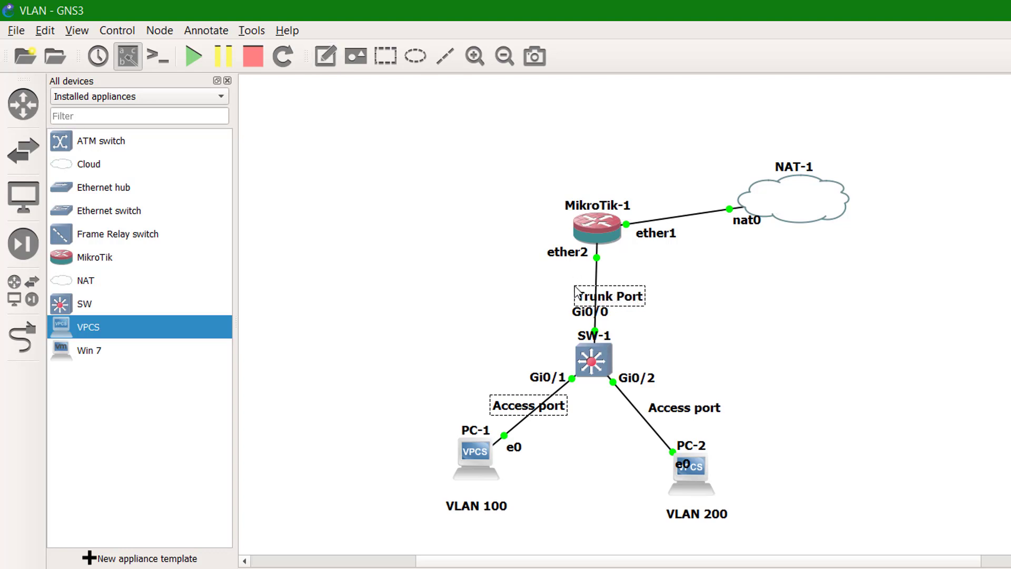
{"action": "left_click", "coordinate": [681, 280]}
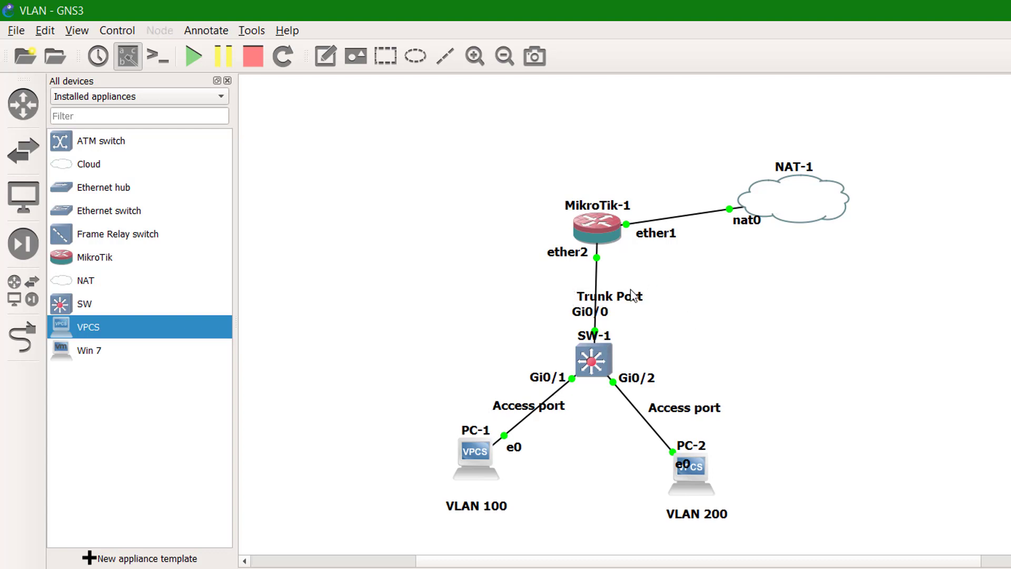
{"action": "left_click_drag", "start_coordinate": [634, 301], "coordinate": [613, 295]}
{"action": "left_click", "coordinate": [849, 326]}
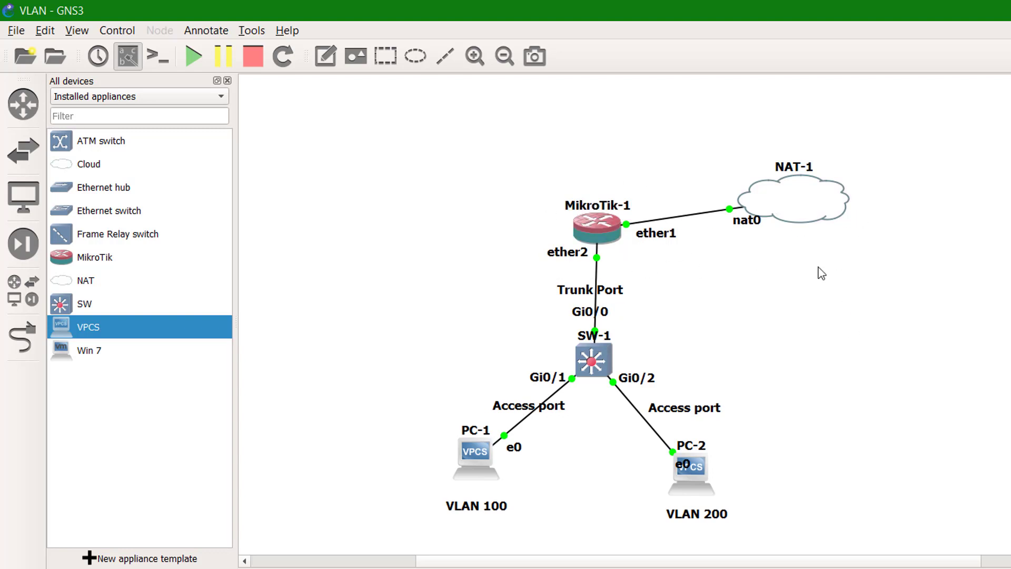
- Rename the NAT-1 cloud to 'Internet' and move its label into the cloud's centre
{"action": "left_click", "coordinate": [796, 168]}
{"action": "double_click", "coordinate": [797, 169]}
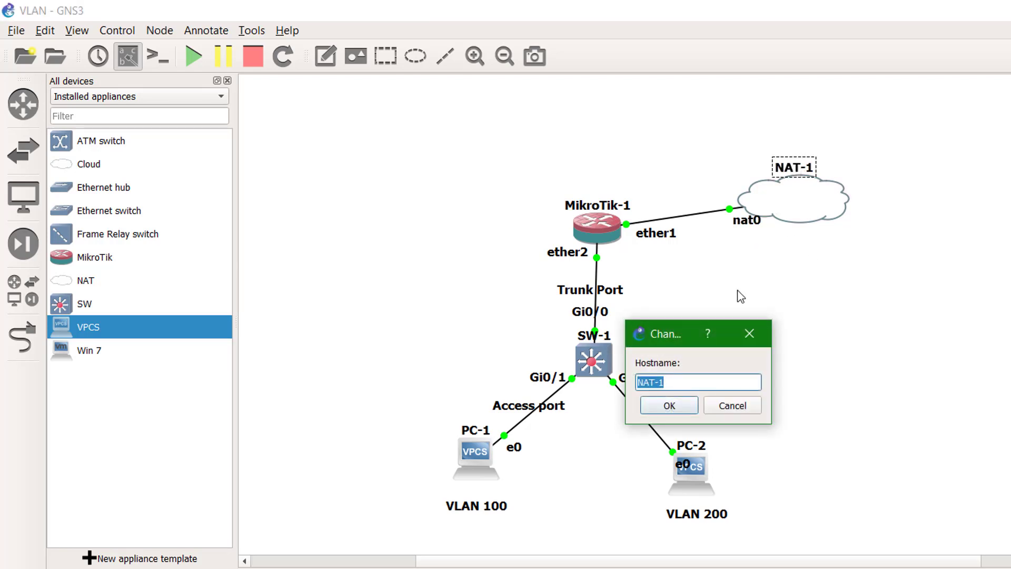
{"action": "type", "text": "Internet"}
{"action": "left_click", "coordinate": [672, 405]}
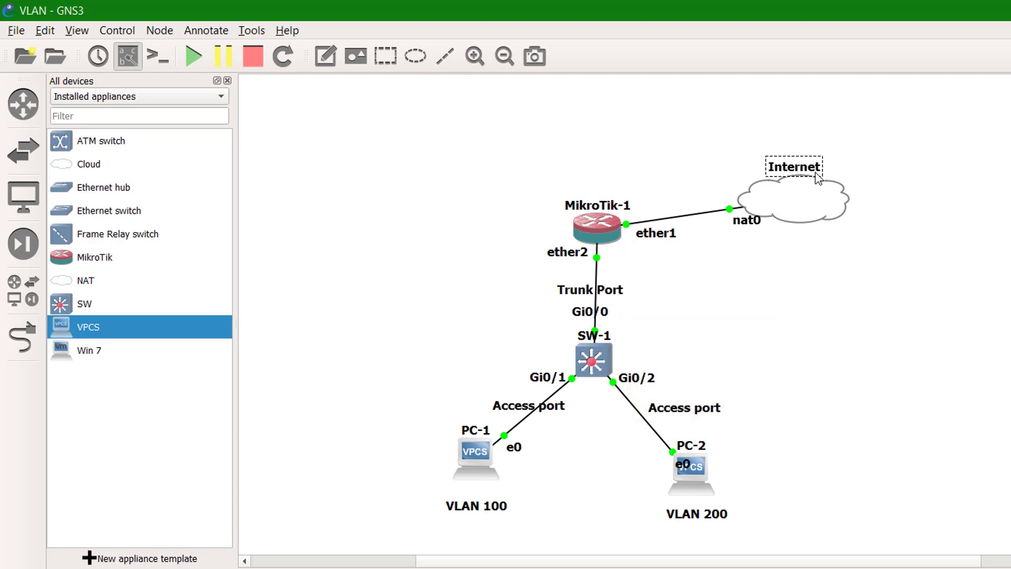
{"action": "left_click_drag", "start_coordinate": [806, 158], "coordinate": [811, 191]}
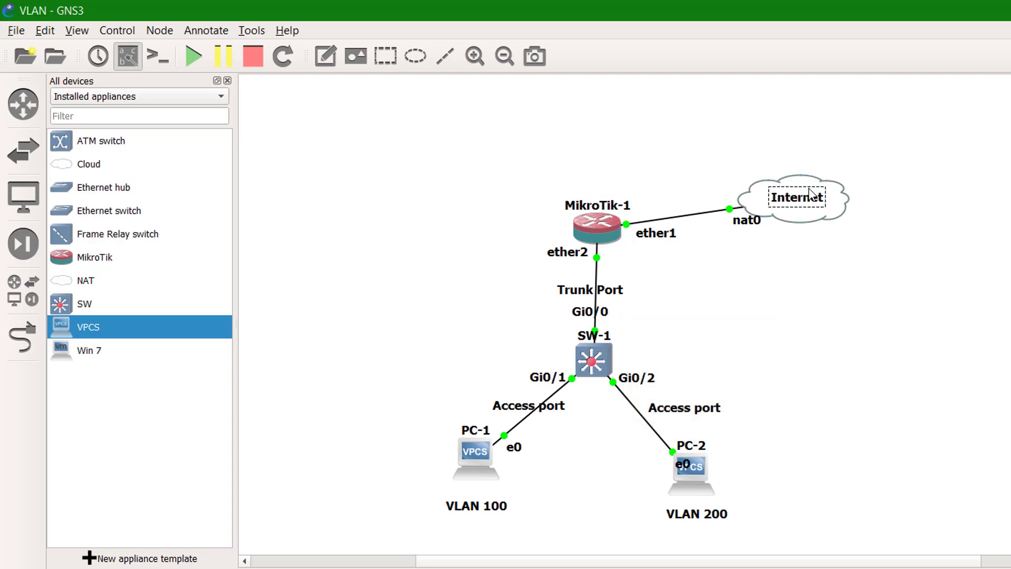
{"action": "left_click", "coordinate": [822, 292]}
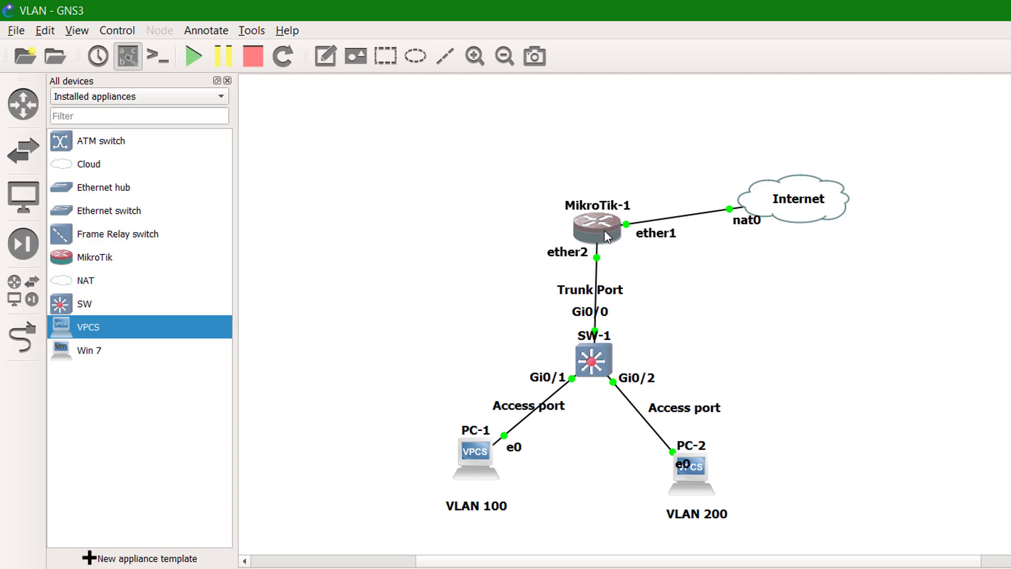
{"action": "mouse_move", "coordinate": [604, 228]}
- Open the MikroTik-1 console and log in as admin
{"action": "double_click", "coordinate": [596, 232]}
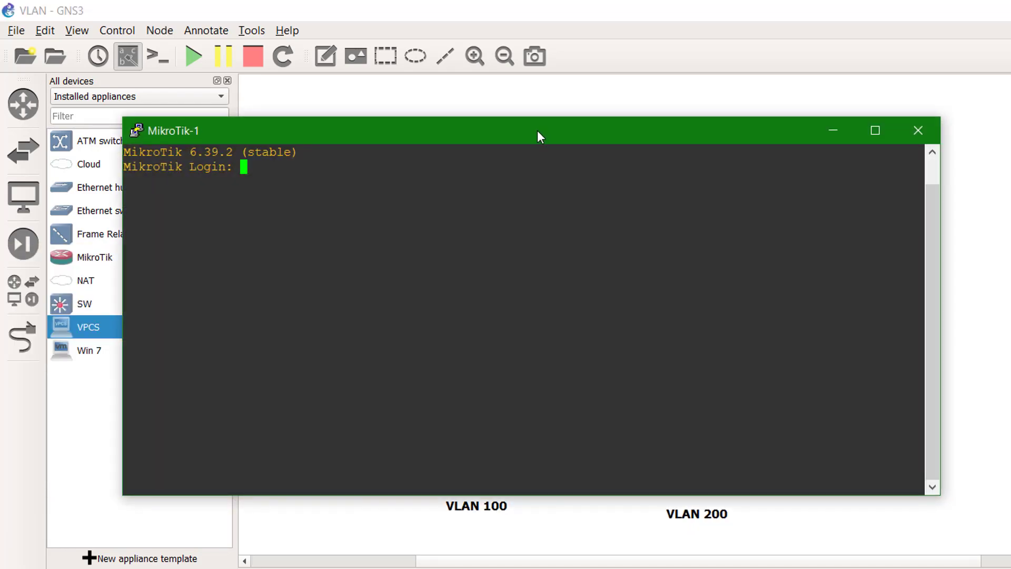
{"action": "left_click_drag", "start_coordinate": [537, 133], "coordinate": [748, 336]}
{"action": "type", "text": "admin"}
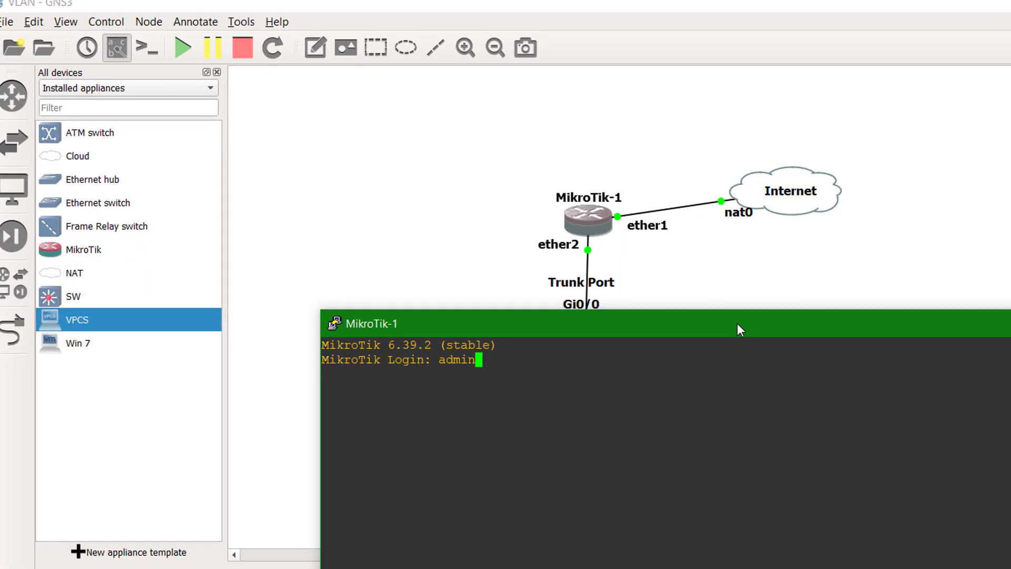
{"action": "key", "text": "Return"}
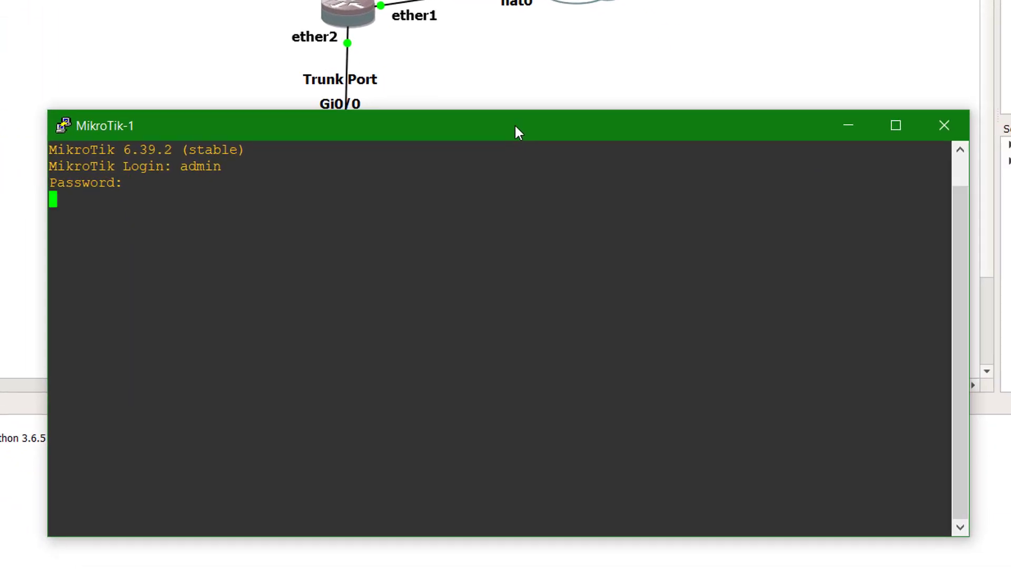
{"action": "key", "text": "Return"}
{"action": "type", "text": "n"}
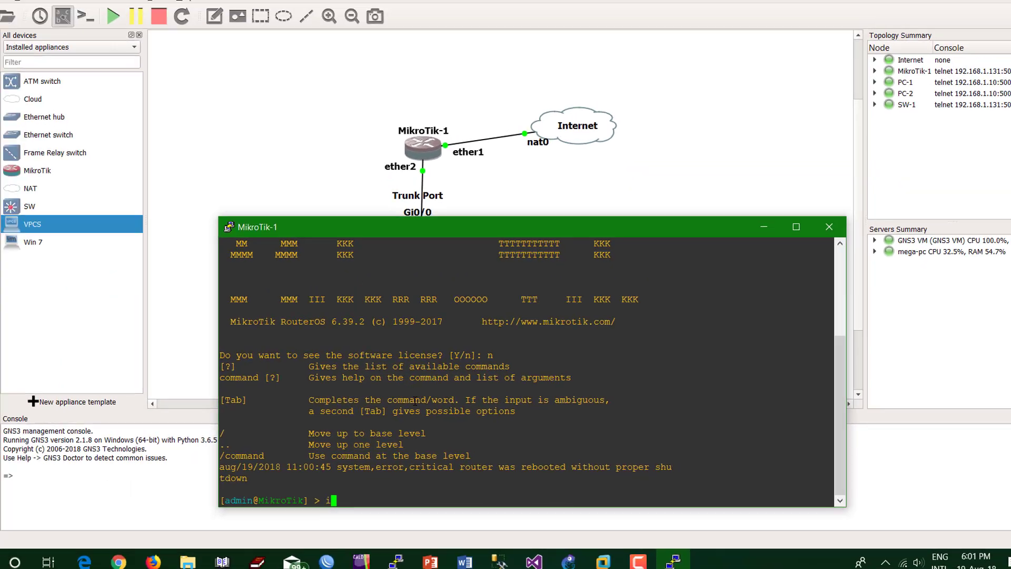
- List the DHCP client, showing ether1 leased 192.168.204.131
{"action": "type", "text": "ip dhcp-client"}
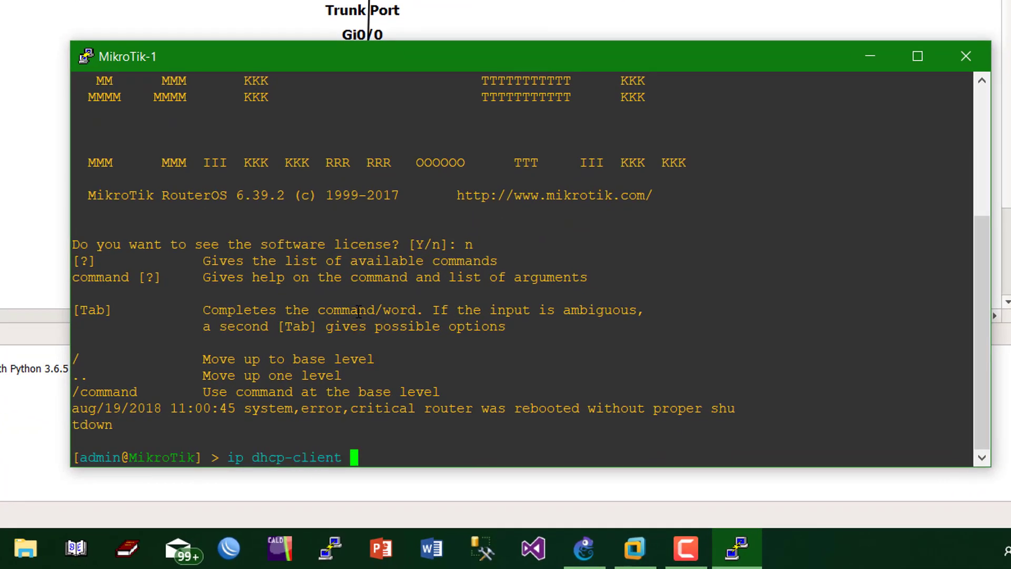
{"action": "key", "text": "Return"}
{"action": "type", "text": "print"}
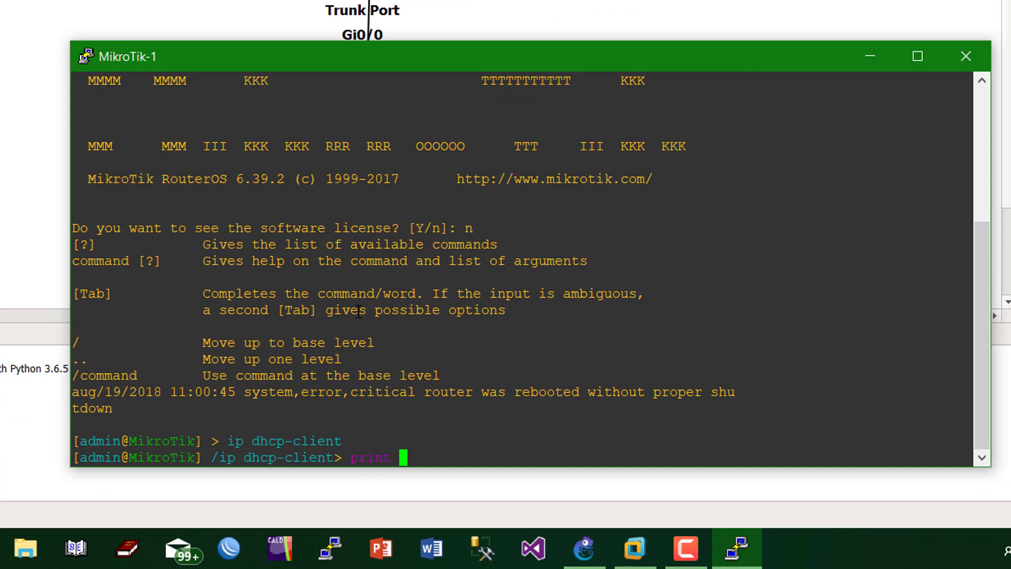
{"action": "key", "text": "Return"}
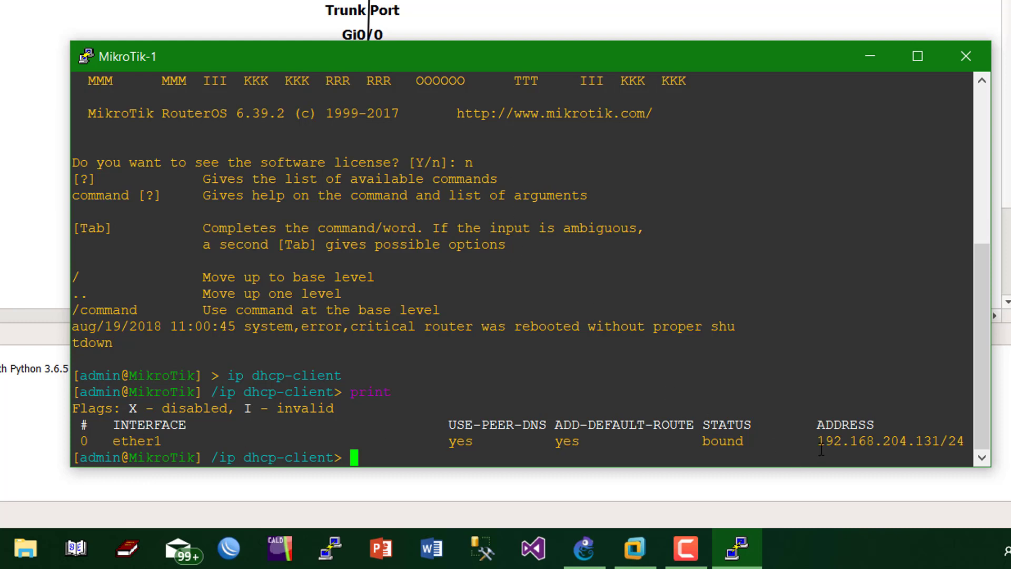
{"action": "left_click_drag", "start_coordinate": [820, 443], "coordinate": [939, 441]}
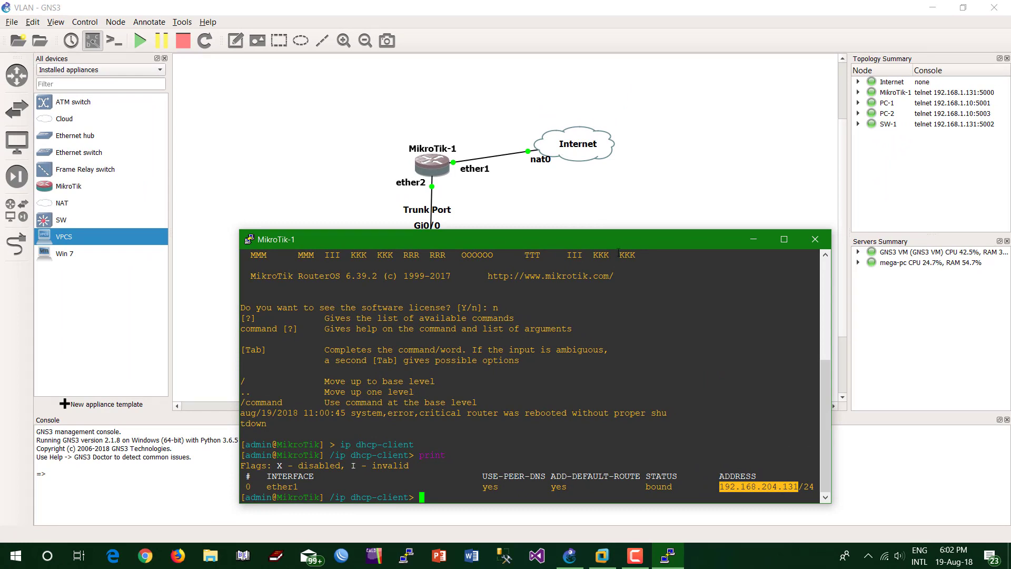
- Run 'address print' to confirm 192.168.204.131/24 on ether1, then return to root
{"action": "left_click_drag", "start_coordinate": [615, 238], "coordinate": [586, 191]}
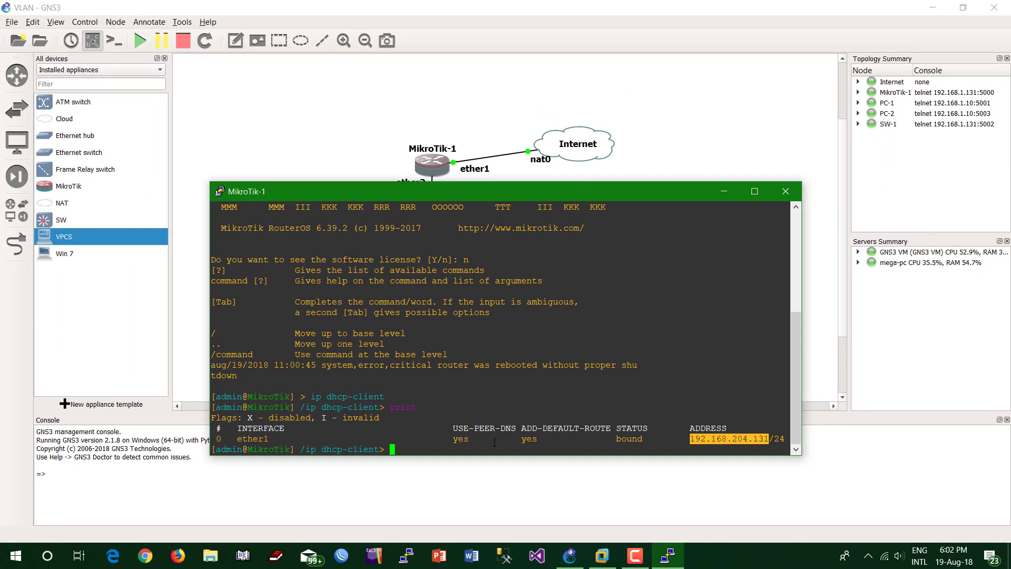
{"action": "type", "text": ".."}
{"action": "key", "text": "Return"}
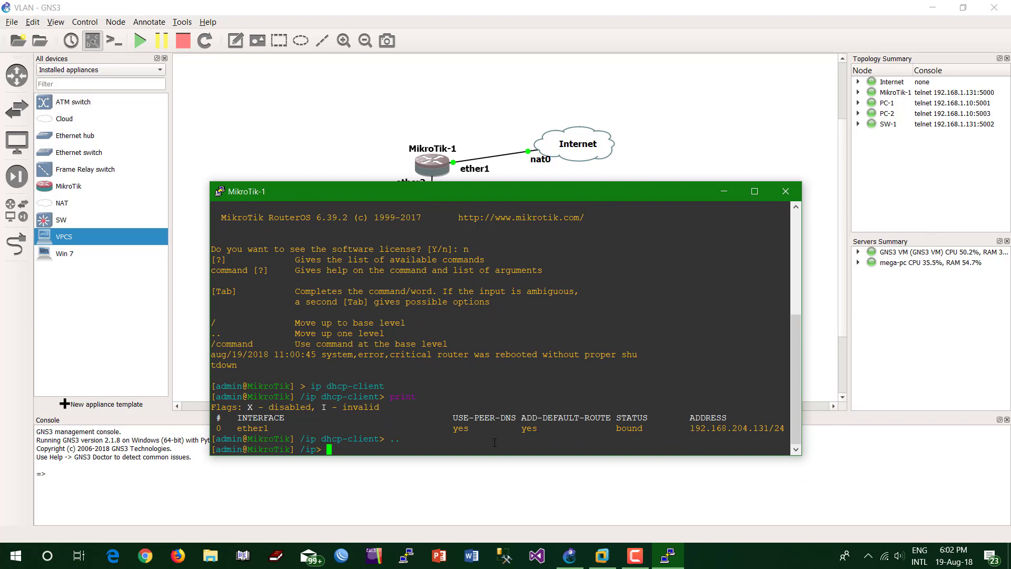
{"action": "type", "text": "address print"}
{"action": "key", "text": "Return"}
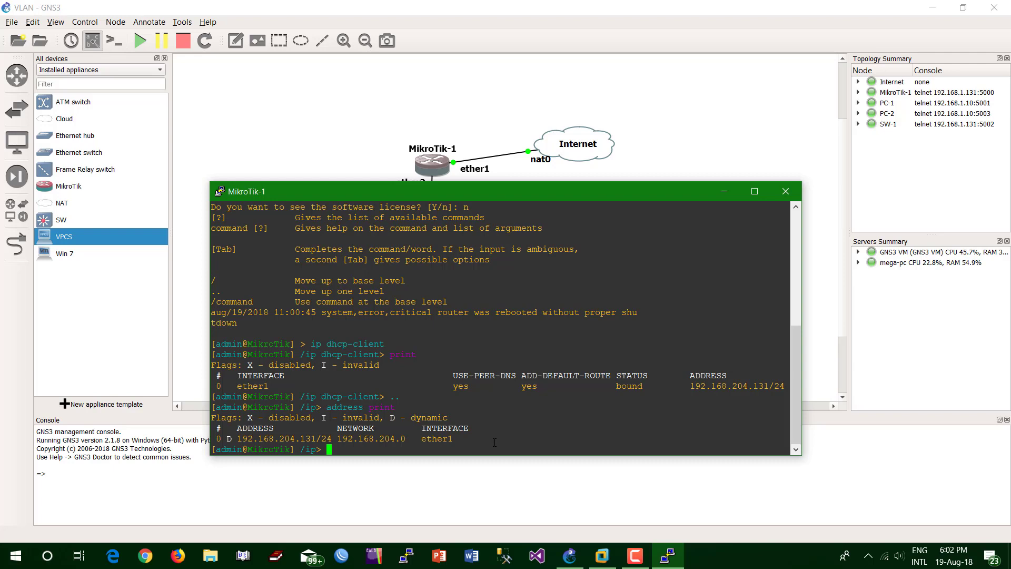
{"action": "left_click_drag", "start_coordinate": [503, 193], "coordinate": [524, 161]}
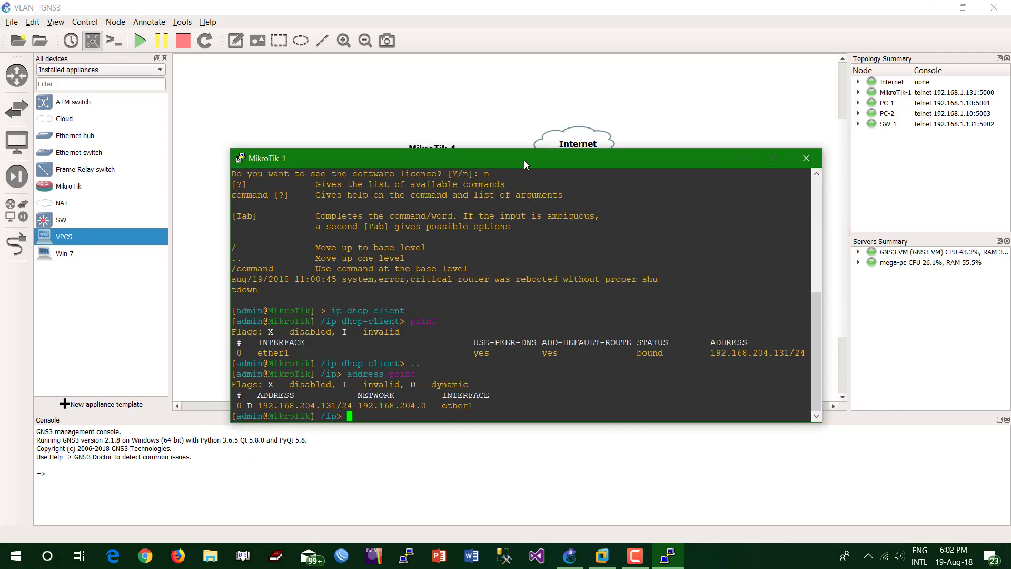
{"action": "type", "text": ".."}
{"action": "key", "text": "Return"}
- Ping 8.8.8.8 and google.com from MikroTik-1 successfully, then close the console
{"action": "type", "text": "ping "}
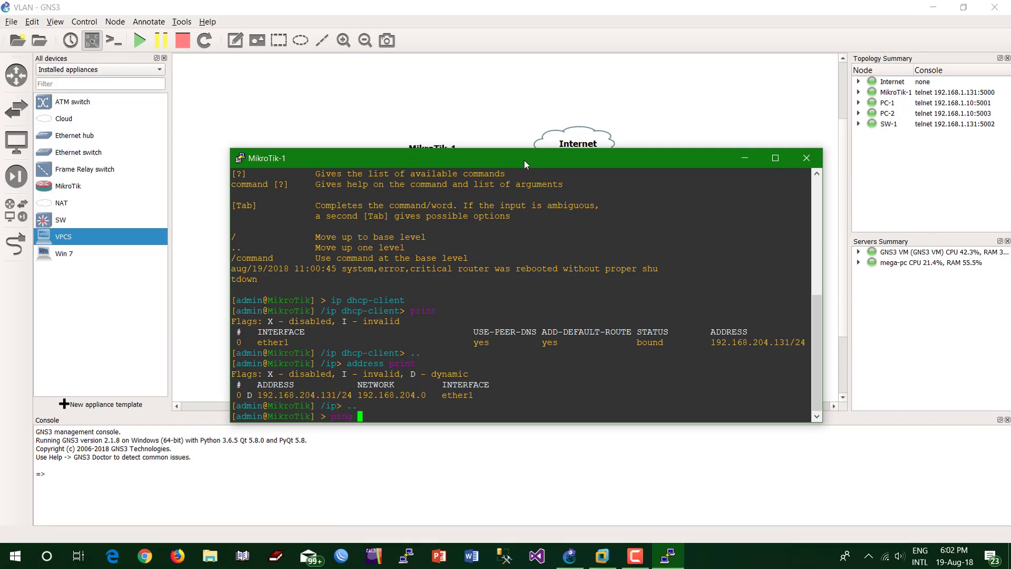
{"action": "type", "text": "8.8.8.8"}
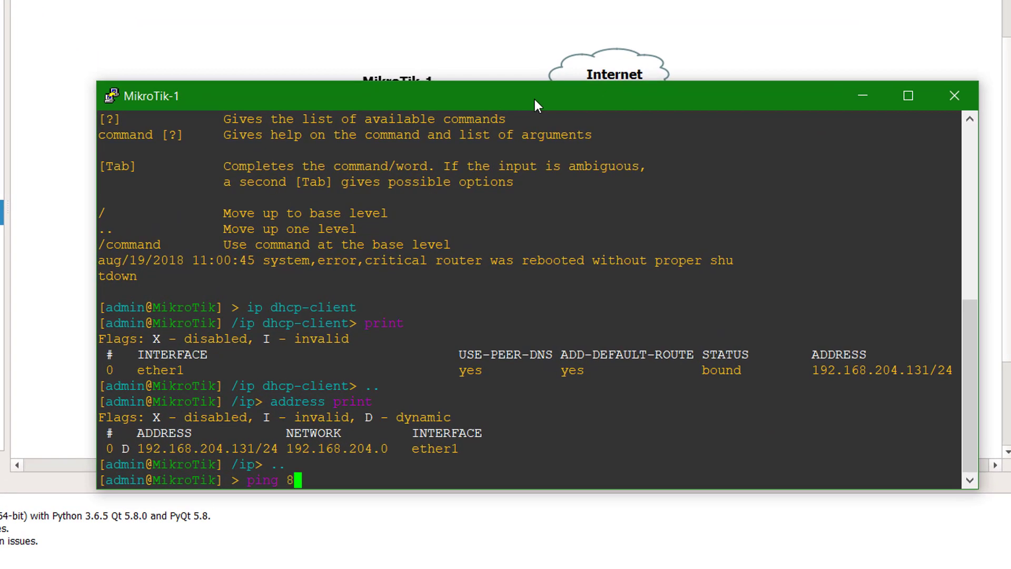
{"action": "key", "text": "Return"}
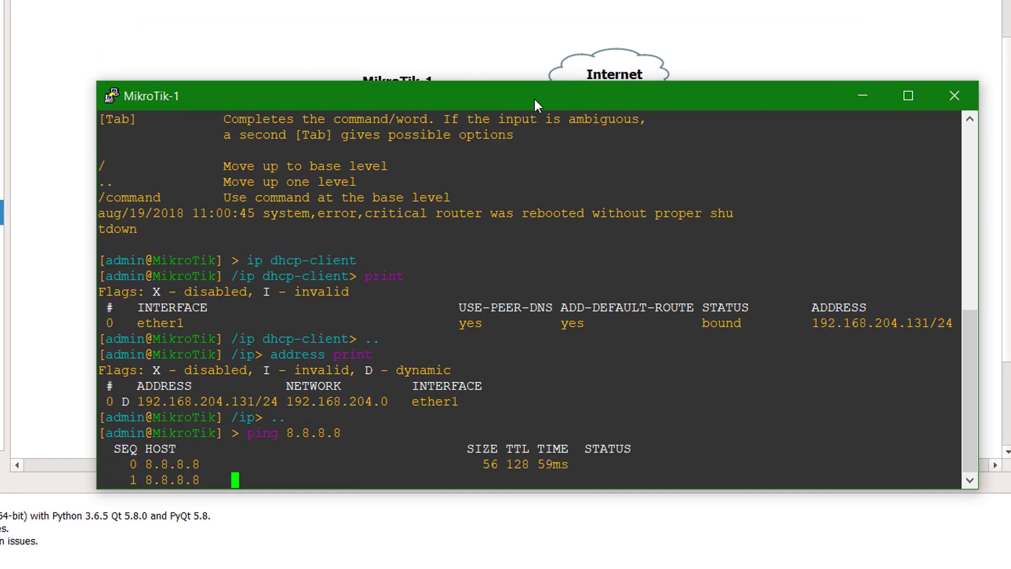
{"action": "key", "text": "ctrl+c"}
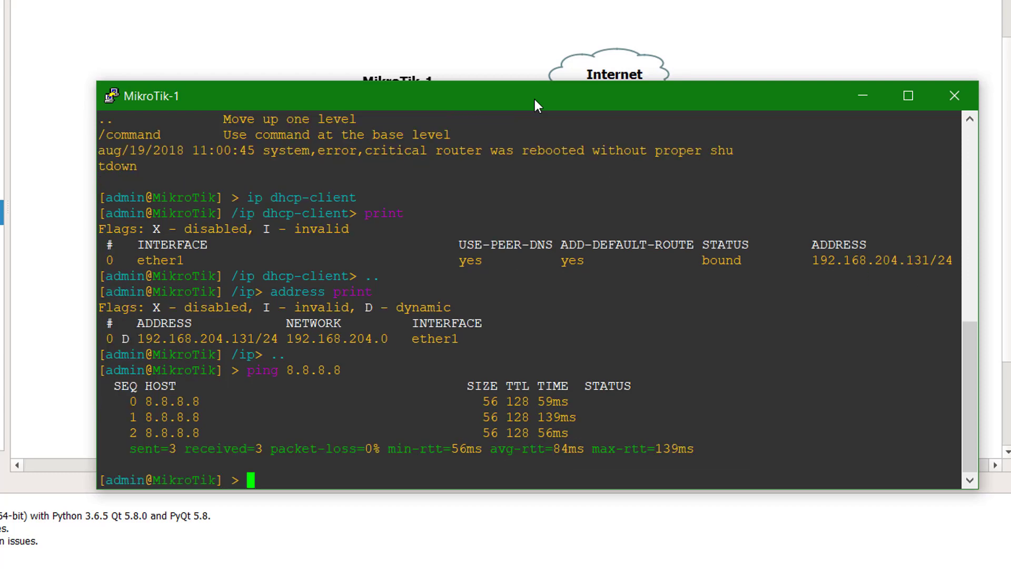
{"action": "type", "text": "ping goo"}
{"action": "type", "text": "gle.com"}
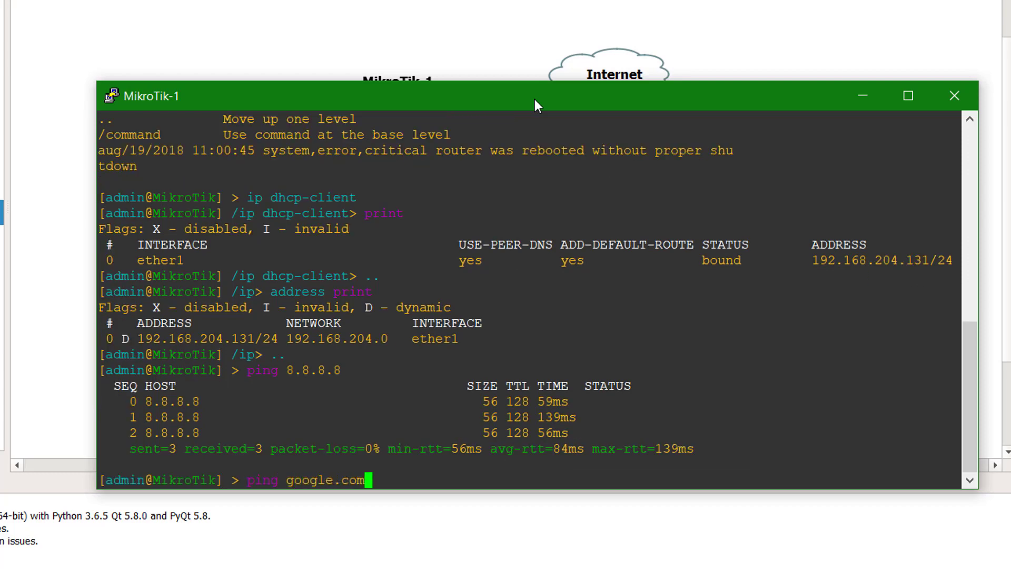
{"action": "key", "text": "Return"}
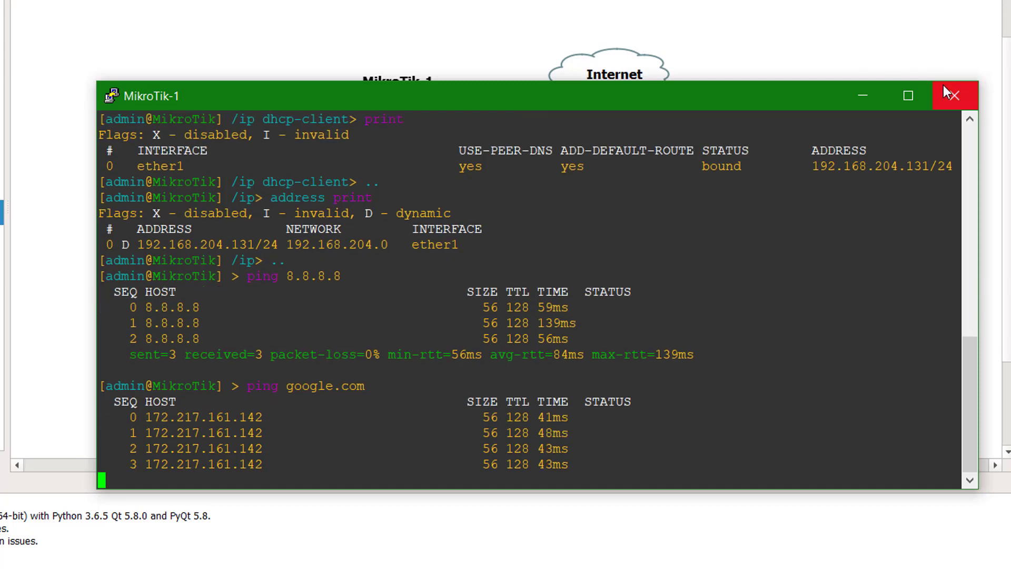
{"action": "left_click", "coordinate": [954, 96]}
{"action": "left_click_drag", "start_coordinate": [312, 53], "coordinate": [456, 134]}
{"action": "left_click", "coordinate": [517, 172]}
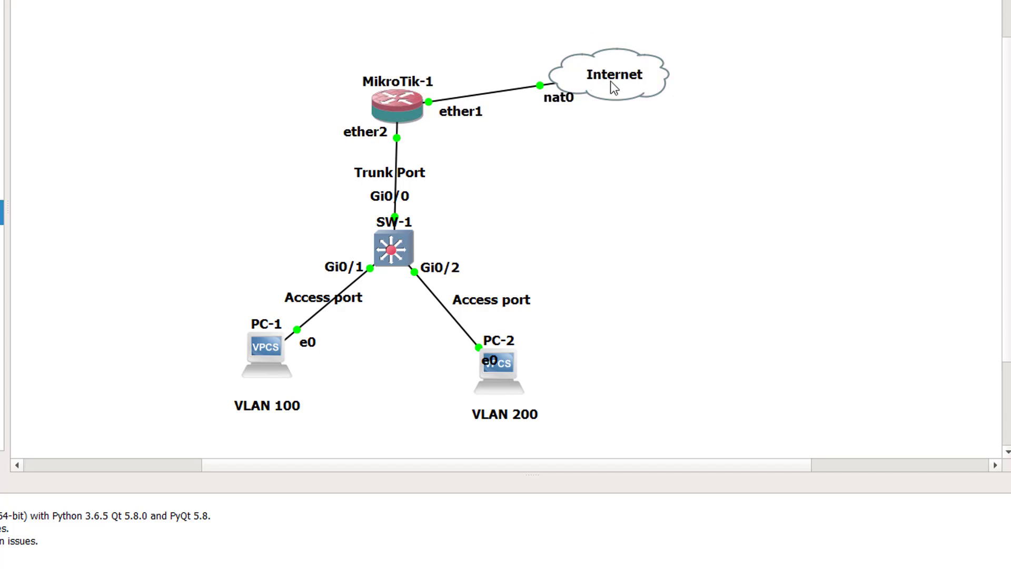
{"action": "mouse_move", "coordinate": [413, 254]}
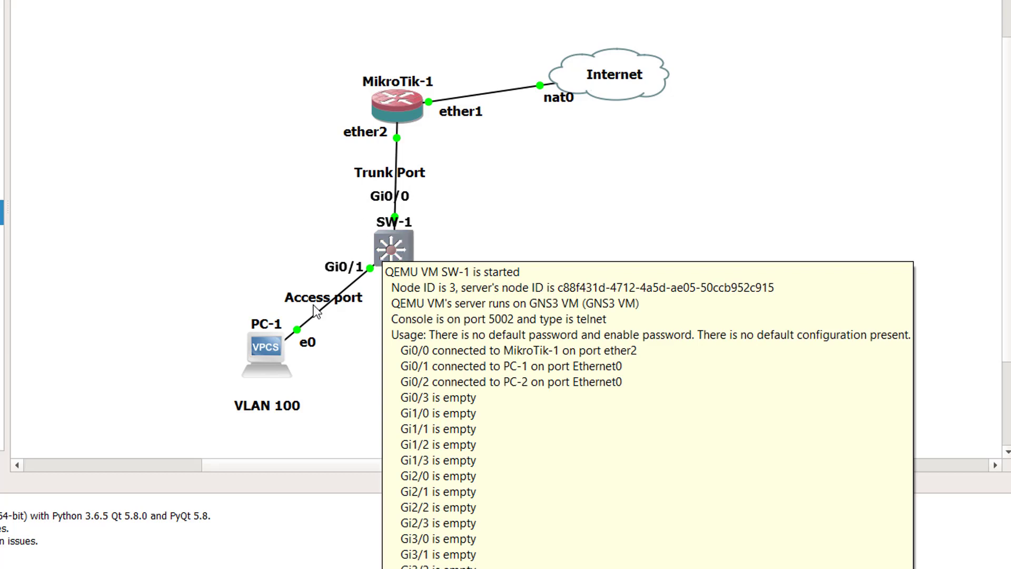
{"action": "mouse_move", "coordinate": [254, 358]}
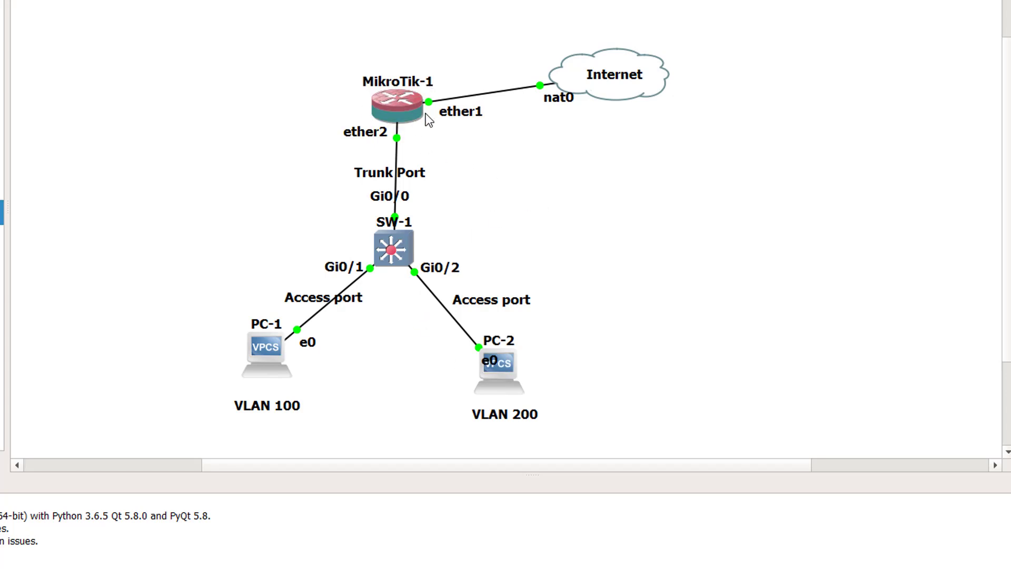
{"action": "mouse_move", "coordinate": [404, 109]}
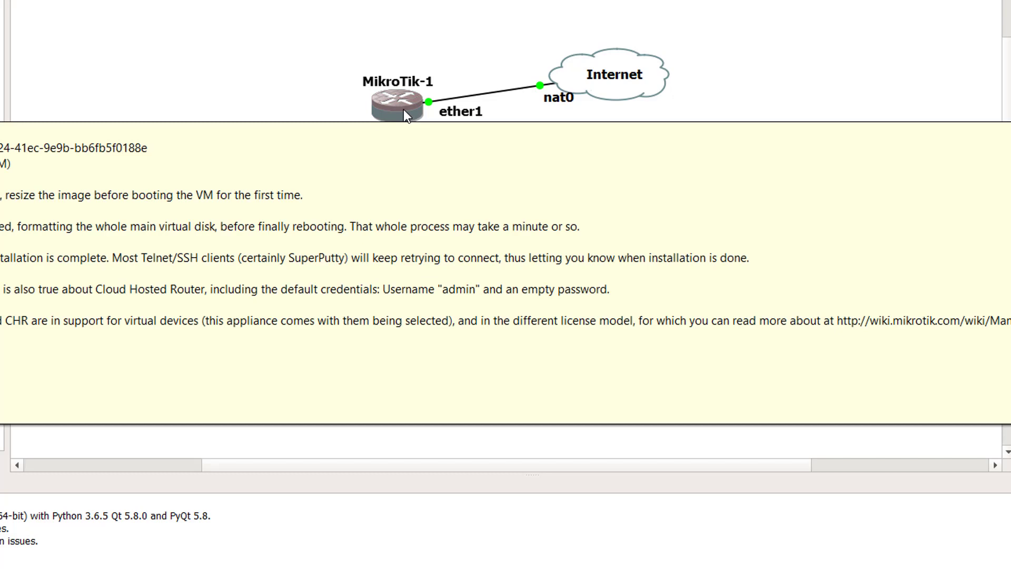
- Reopen the MikroTik-1 console and stop the google.com ping with Ctrl+C
{"action": "double_click", "coordinate": [399, 106]}
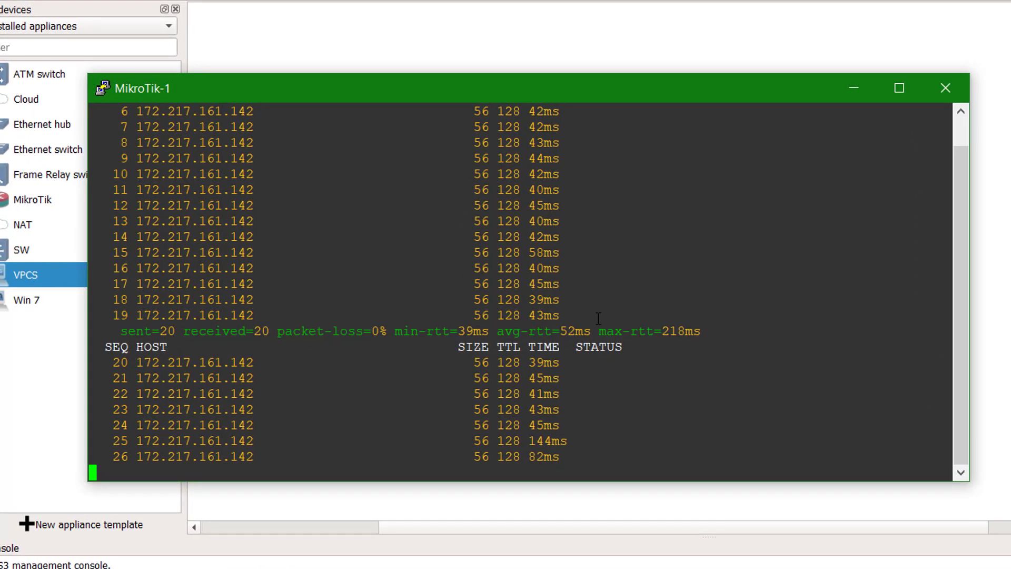
{"action": "key", "text": "ctrl+c"}
{"action": "key", "text": "Return"}
{"action": "key", "text": "Return"}
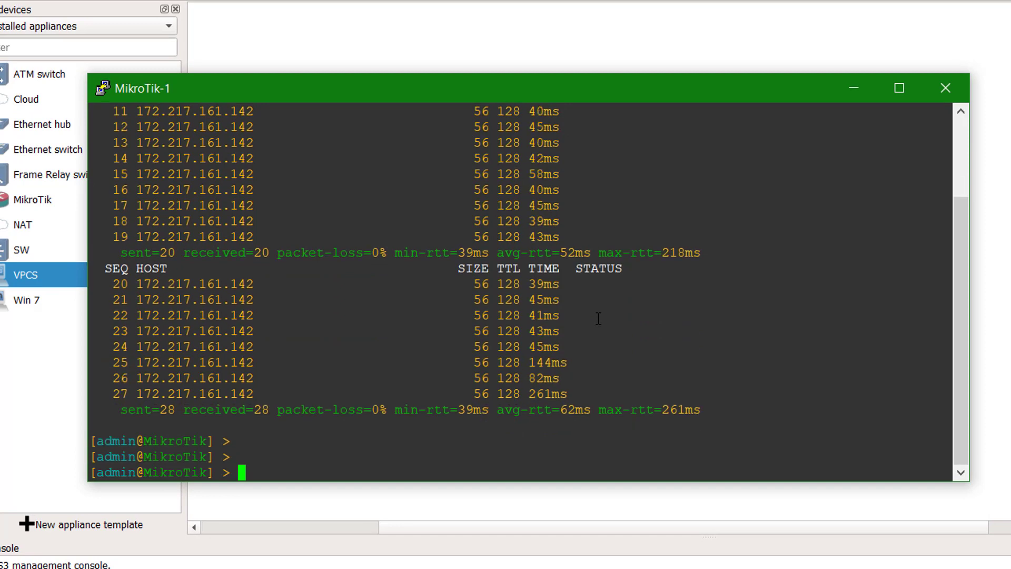
- Under /interface vlan, add vlan100 with VLAN ID 100 on ether2
{"action": "type", "text": "interface vlan"}
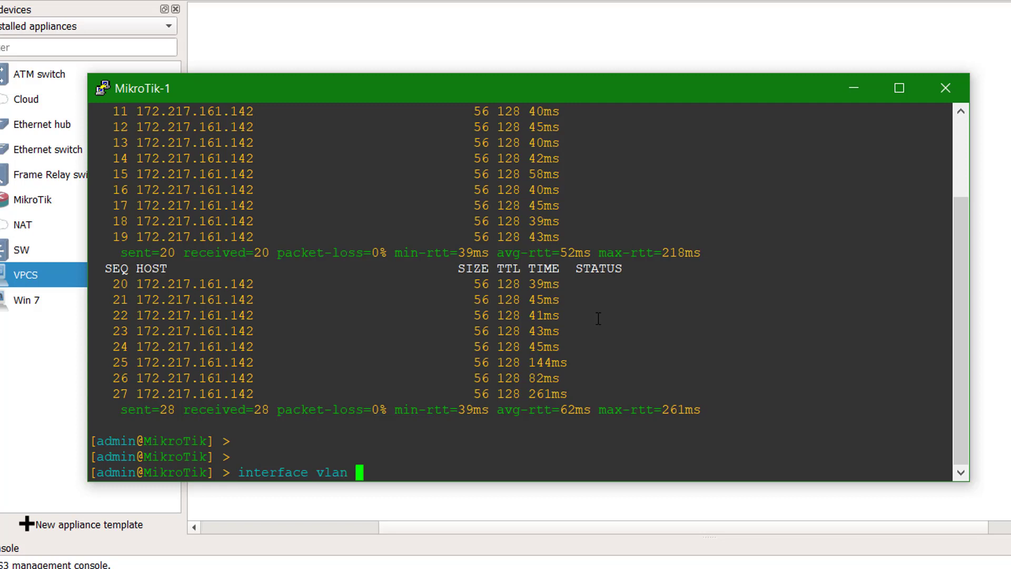
{"action": "key", "text": "Return"}
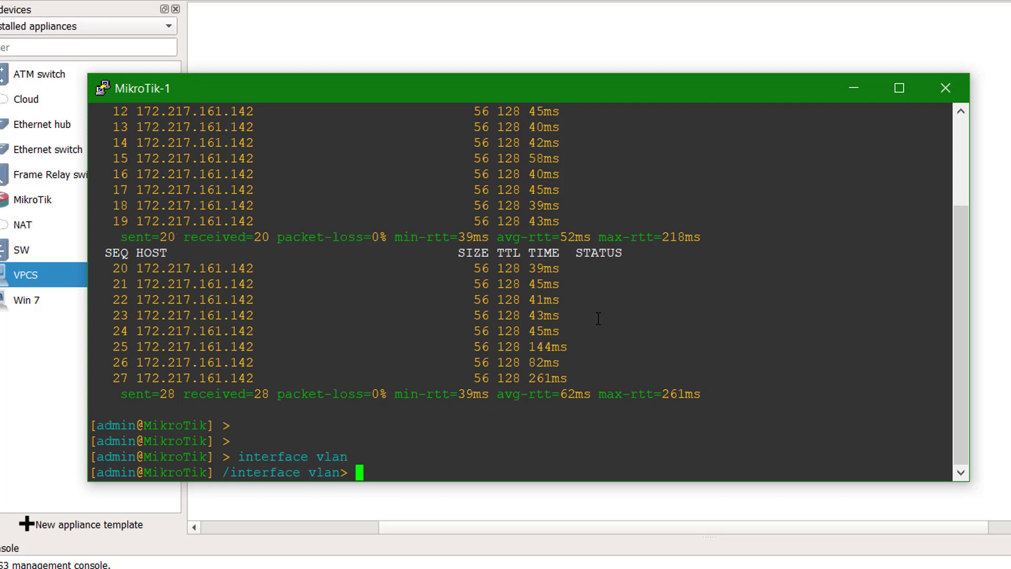
{"action": "type", "text": "add vlan-id="}
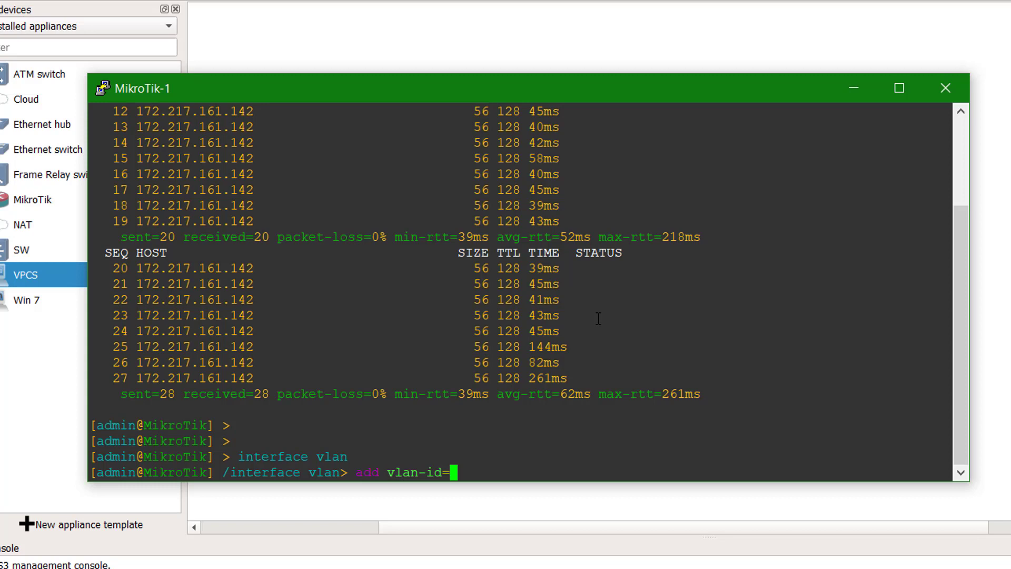
{"action": "type", "text": "100"}
{"action": "type", "text": " vla"}
{"action": "key", "text": "BackSpace"}
{"action": "key", "text": "BackSpace"}
{"action": "key", "text": "BackSpace"}
{"action": "type", "text": "name=vlan100"}
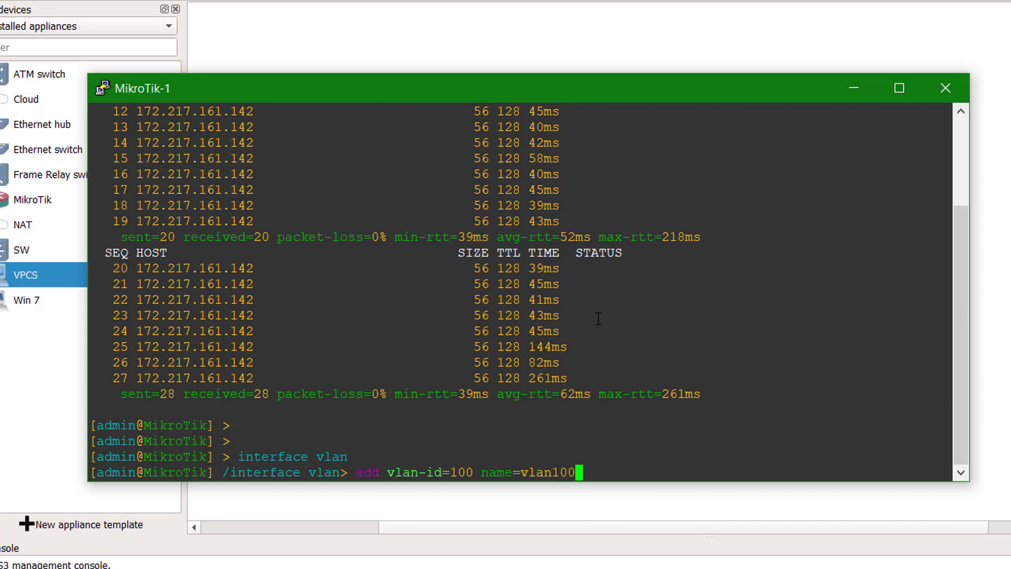
{"action": "key", "text": "question"}
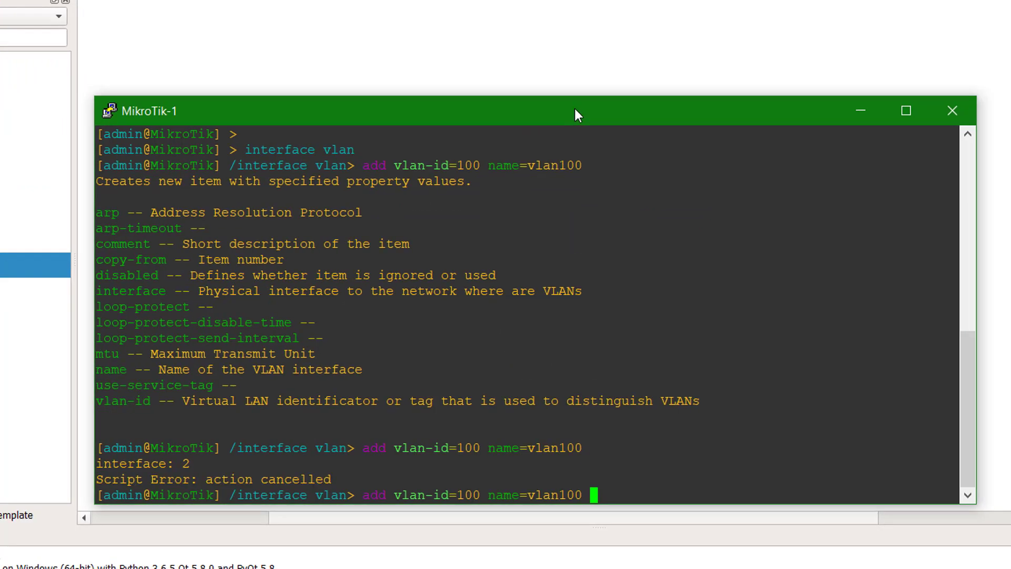
{"action": "type", "text": "interface="}
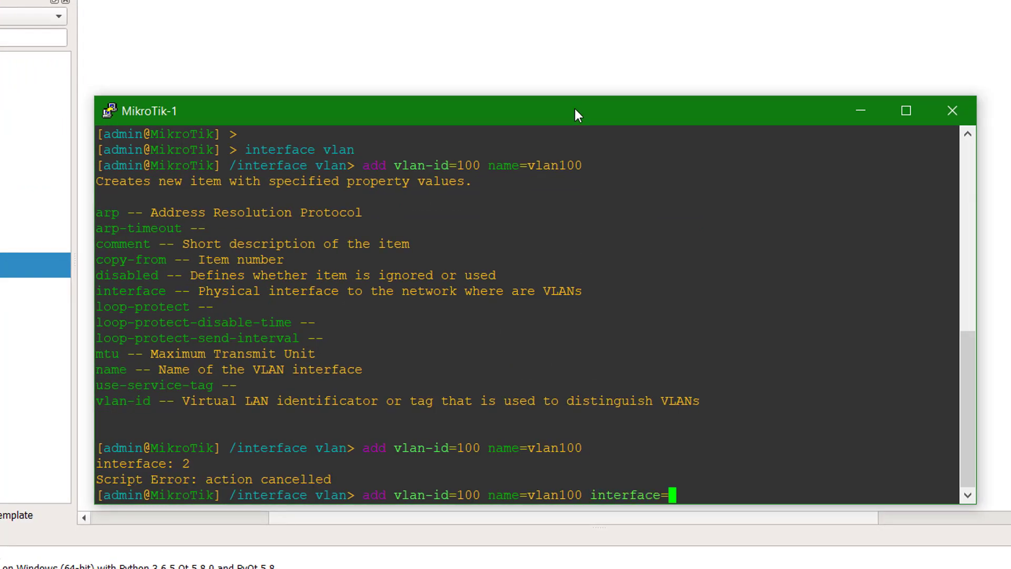
{"action": "type", "text": "ether2"}
{"action": "key", "text": "Return"}
- Add vlan200 with VLAN ID 200 on ether2 and print to confirm both VLANs
{"action": "type", "text": "add "}
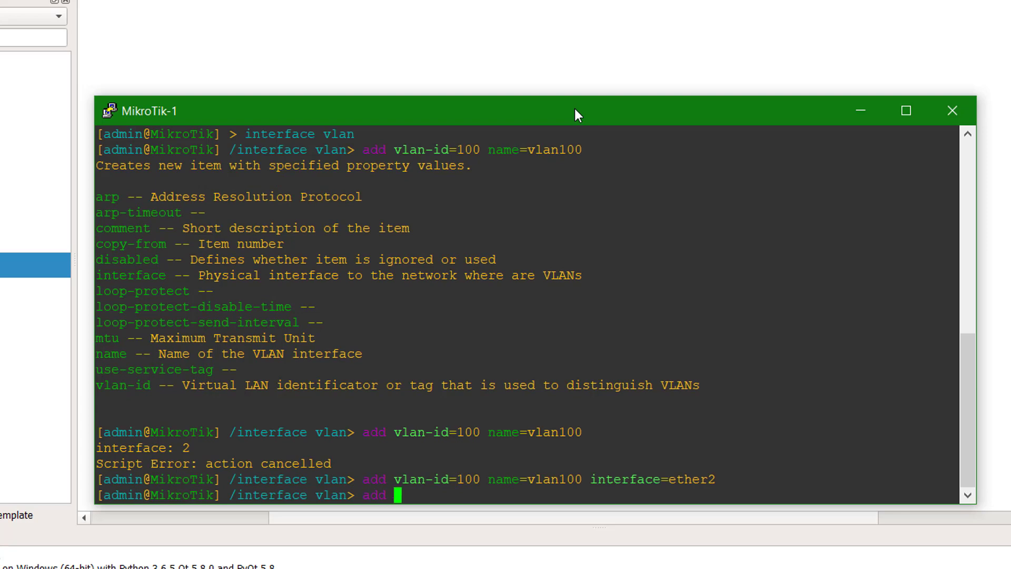
{"action": "type", "text": "vlan-id=2"}
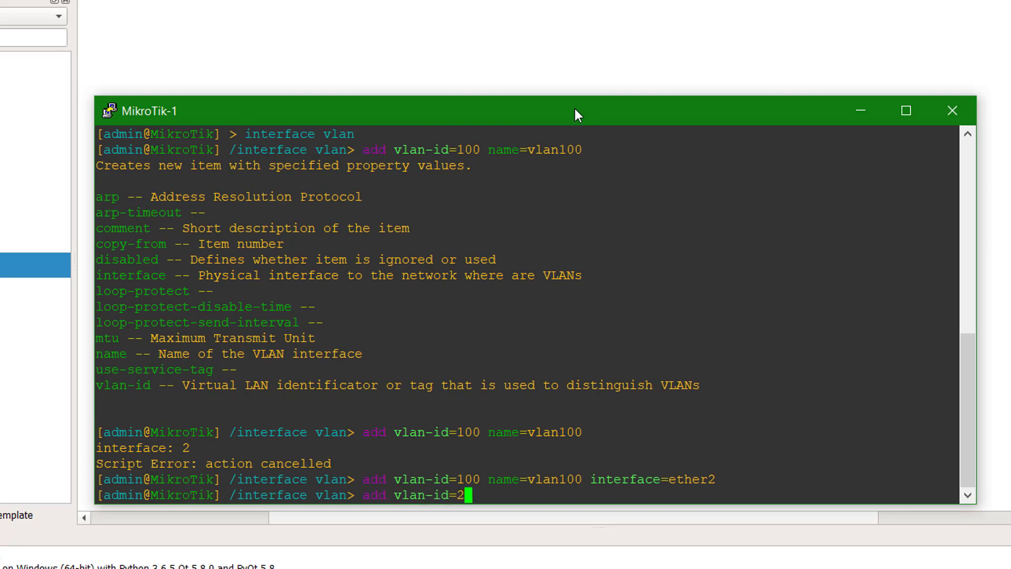
{"action": "type", "text": "00 name=vl"}
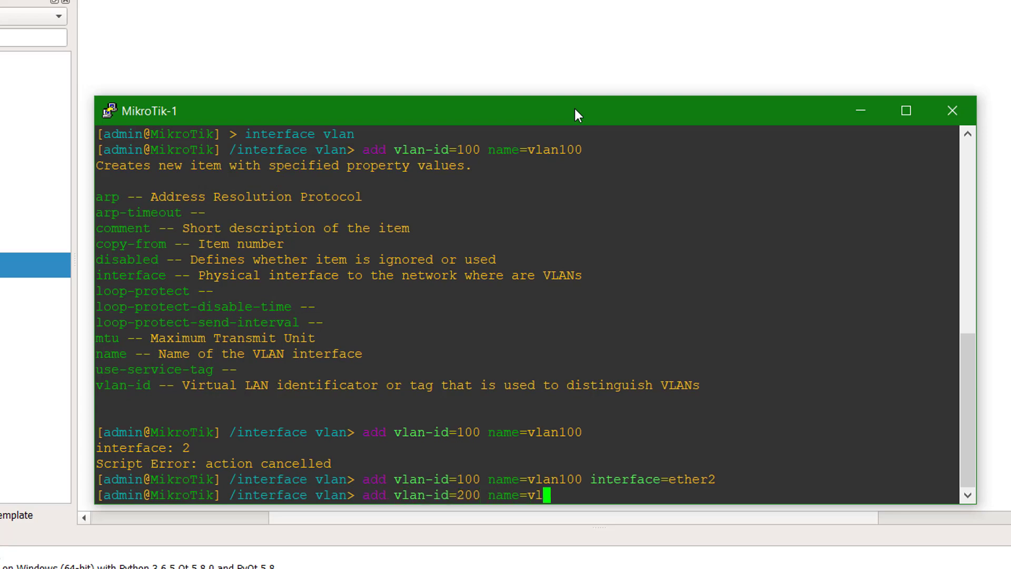
{"action": "type", "text": "an200 interface=ether2"}
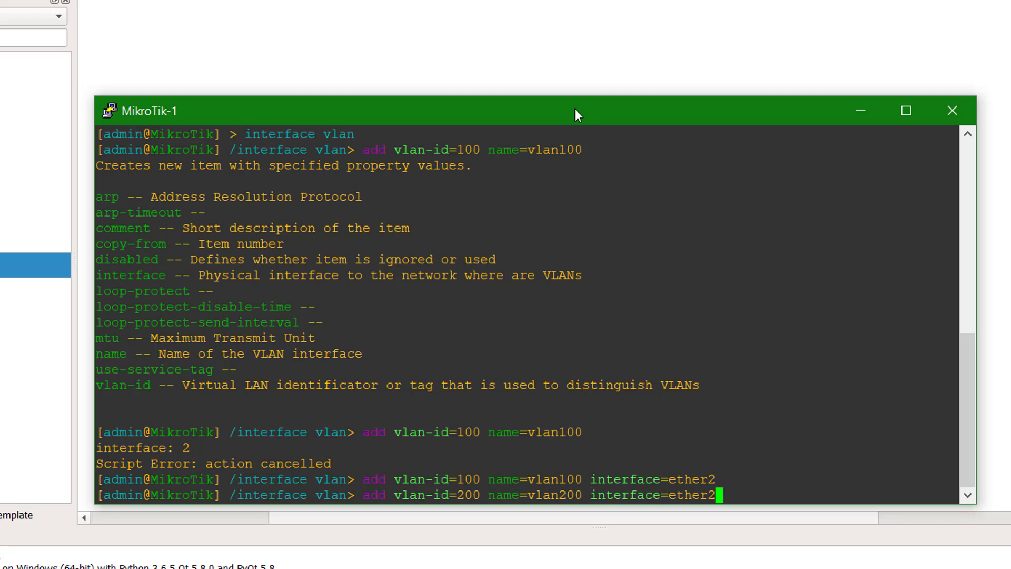
{"action": "key", "text": "Return"}
{"action": "type", "text": "print"}
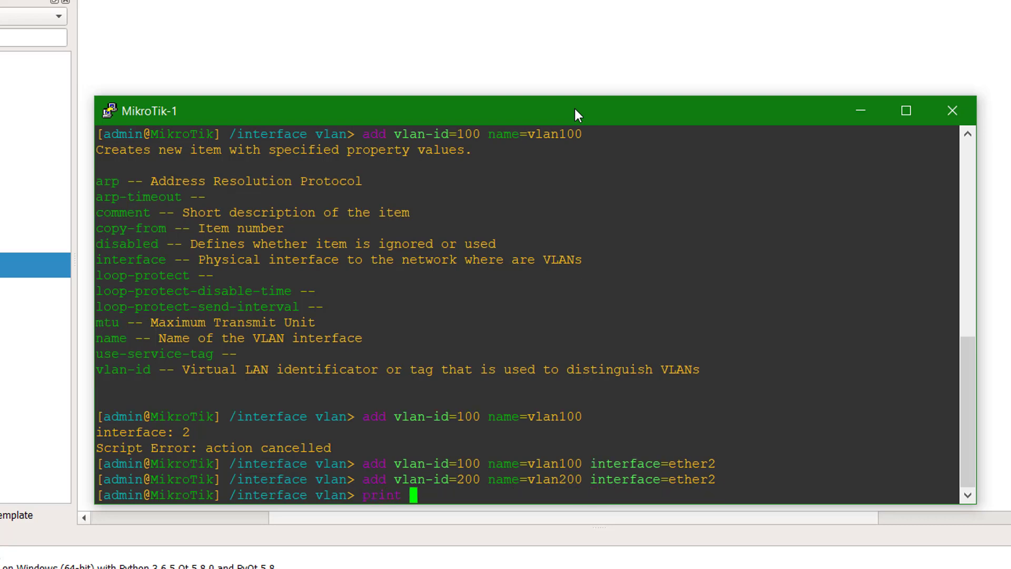
{"action": "key", "text": "Return"}
{"action": "key", "text": "Return"}
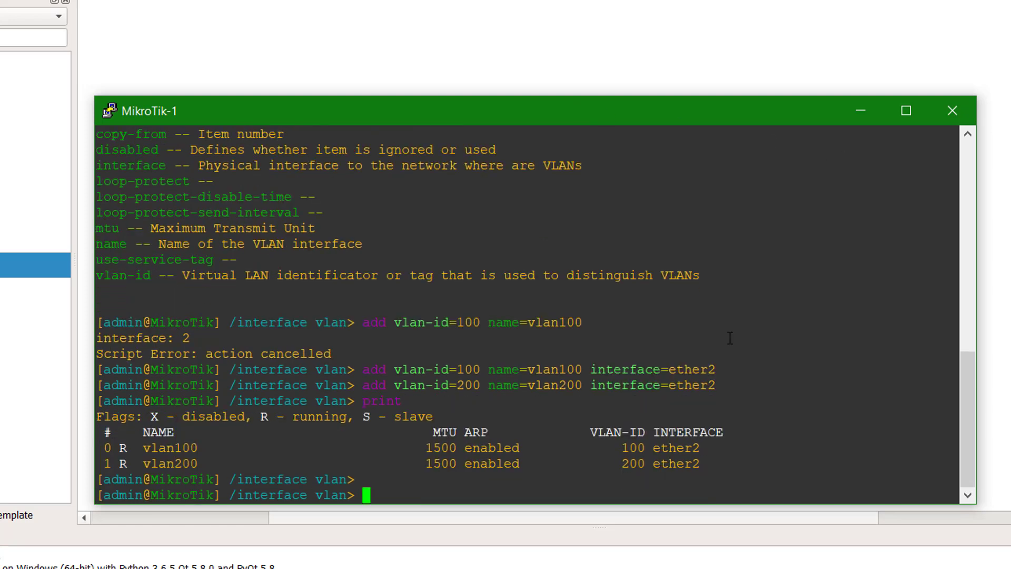
{"action": "left_click_drag", "start_coordinate": [551, 466], "coordinate": [100, 449]}
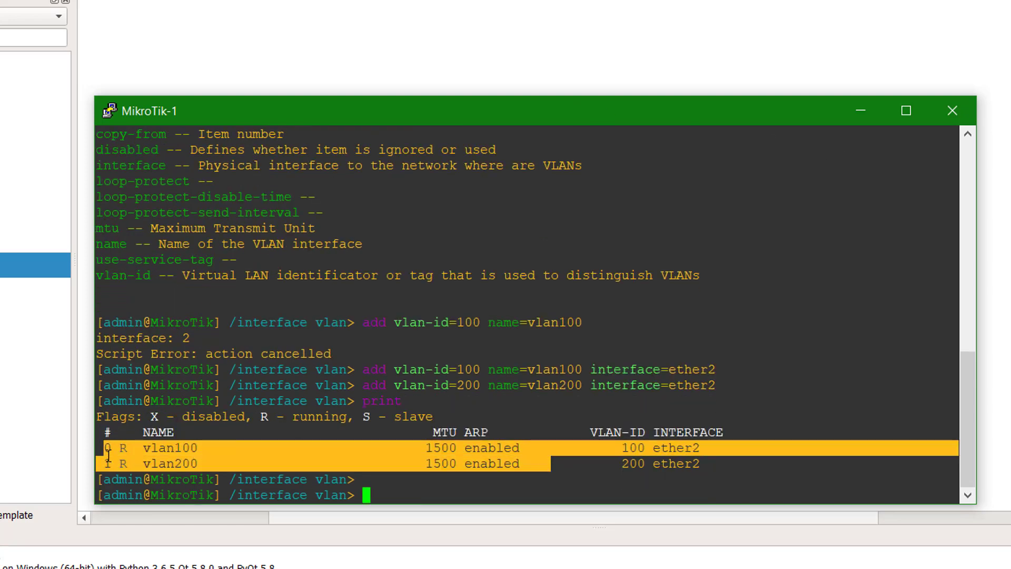
{"action": "left_click", "coordinate": [282, 442]}
{"action": "type", "text": ".."}
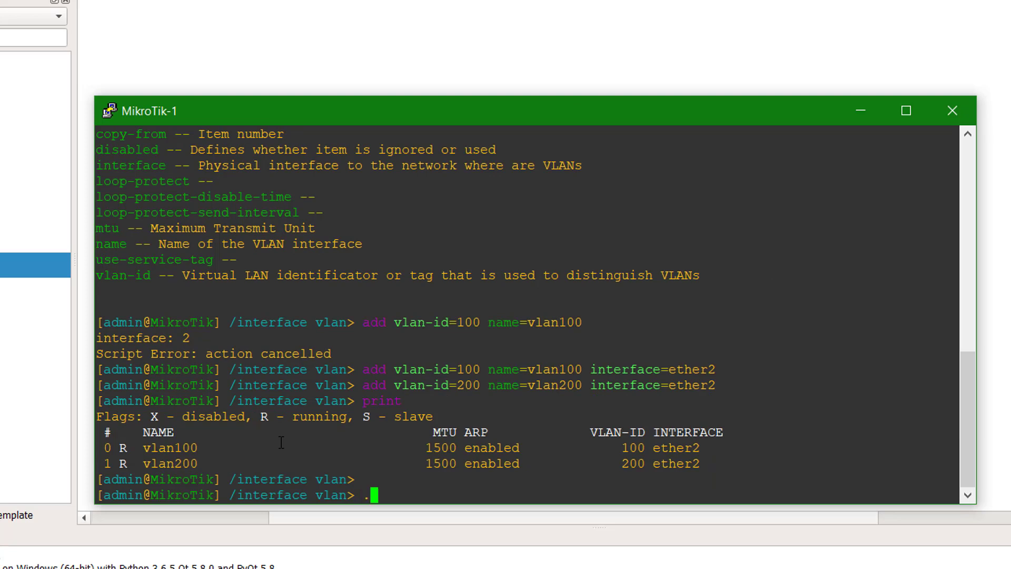
{"action": "key", "text": "Return"}
- Under /ip address, assign 10.10.10.1/24 to interface vlan100
{"action": "type", "text": ".."}
{"action": "key", "text": "Return"}
{"action": "type", "text": "ip "}
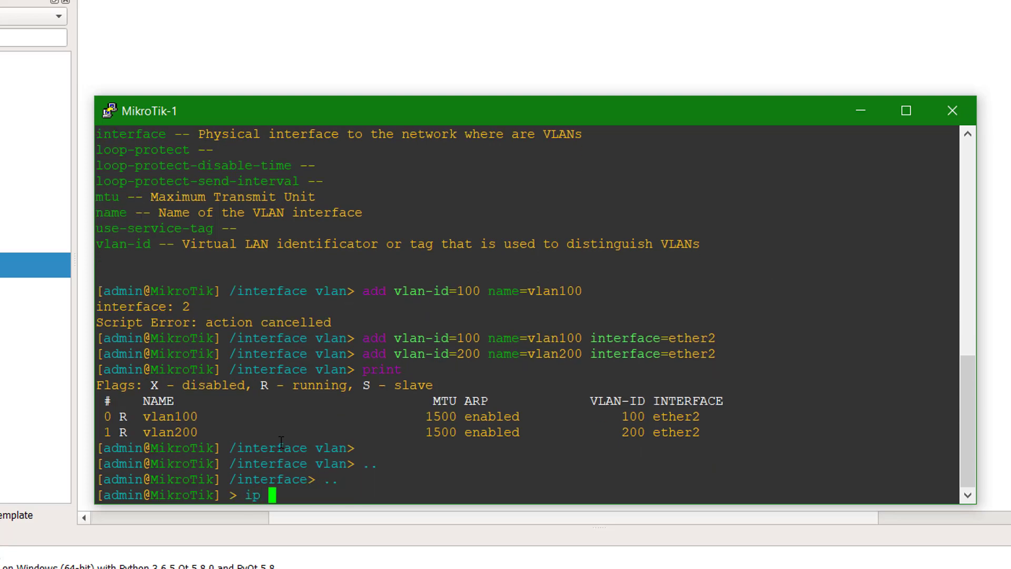
{"action": "type", "text": "address"}
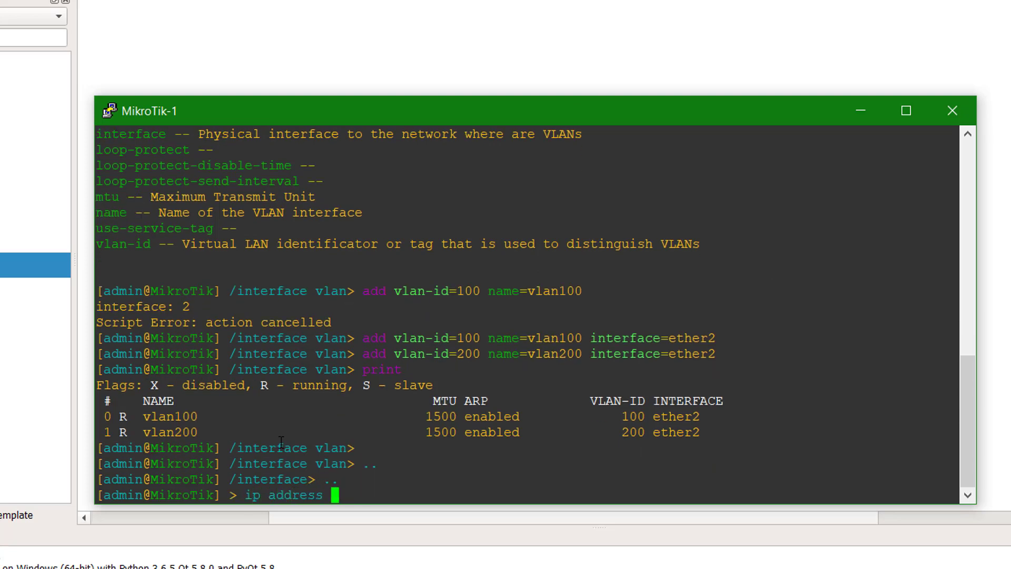
{"action": "key", "text": "Return"}
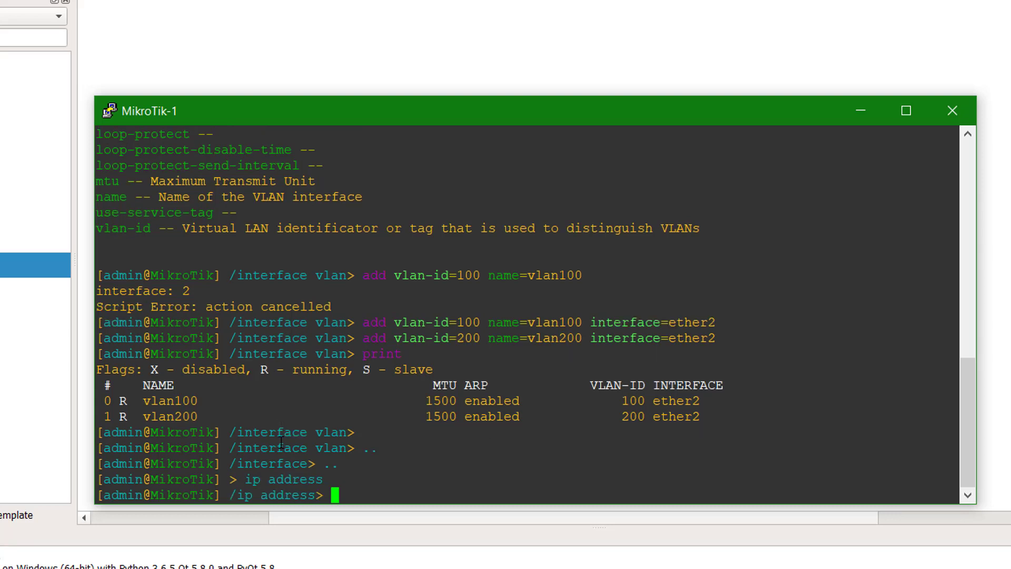
{"action": "type", "text": "add address="}
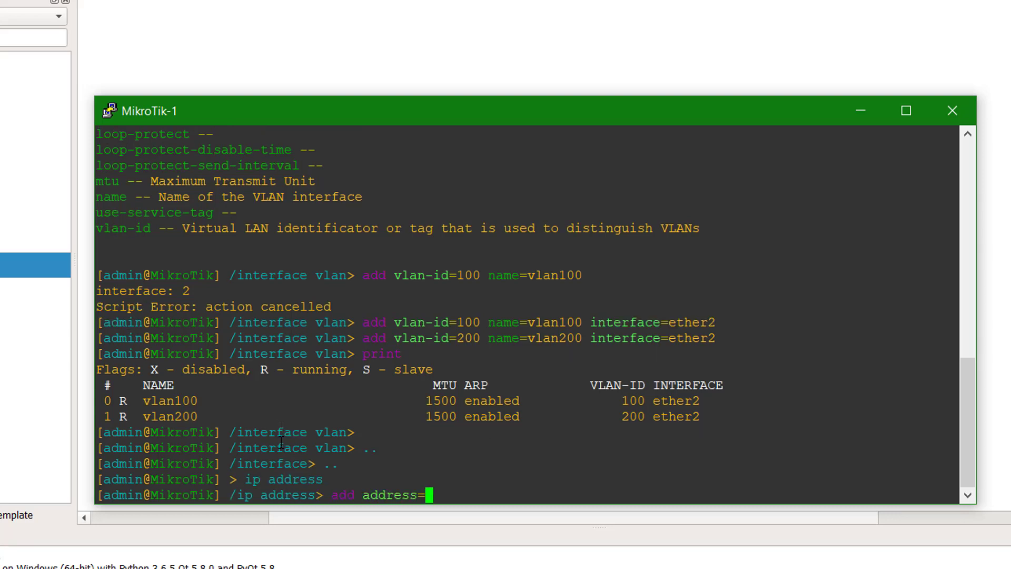
{"action": "type", "text": "10.10.10.1/24 "}
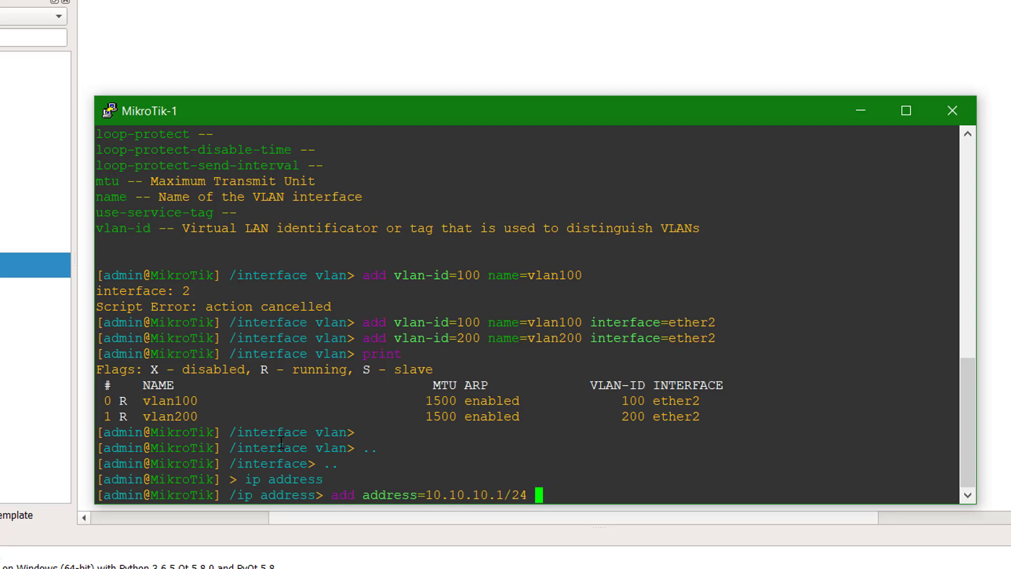
{"action": "type", "text": "interface=vlan"}
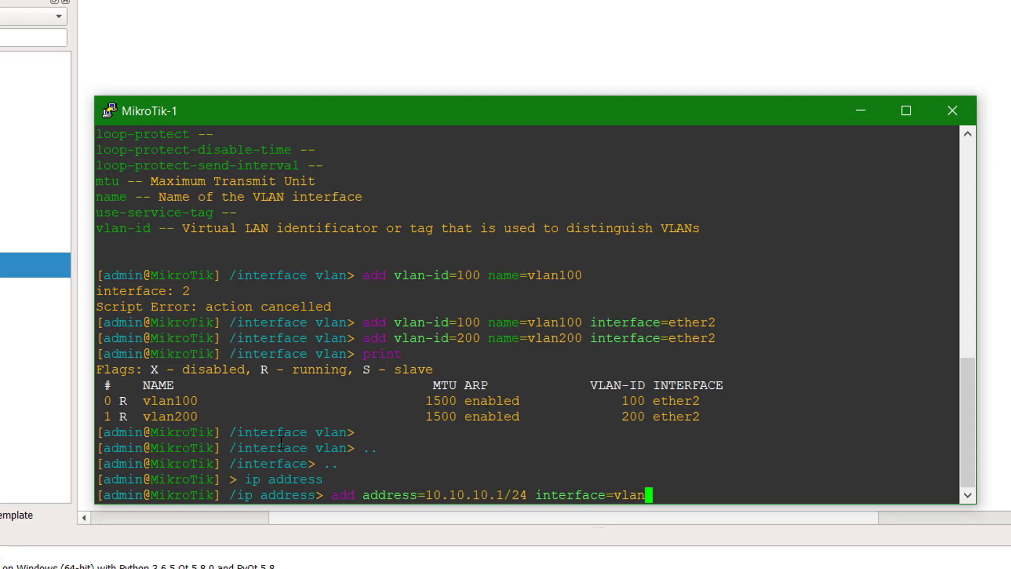
{"action": "type", "text": "100"}
{"action": "key", "text": "Return"}
- Assign 20.20.20.1/24 to interface vlan200
{"action": "type", "text": "add a"}
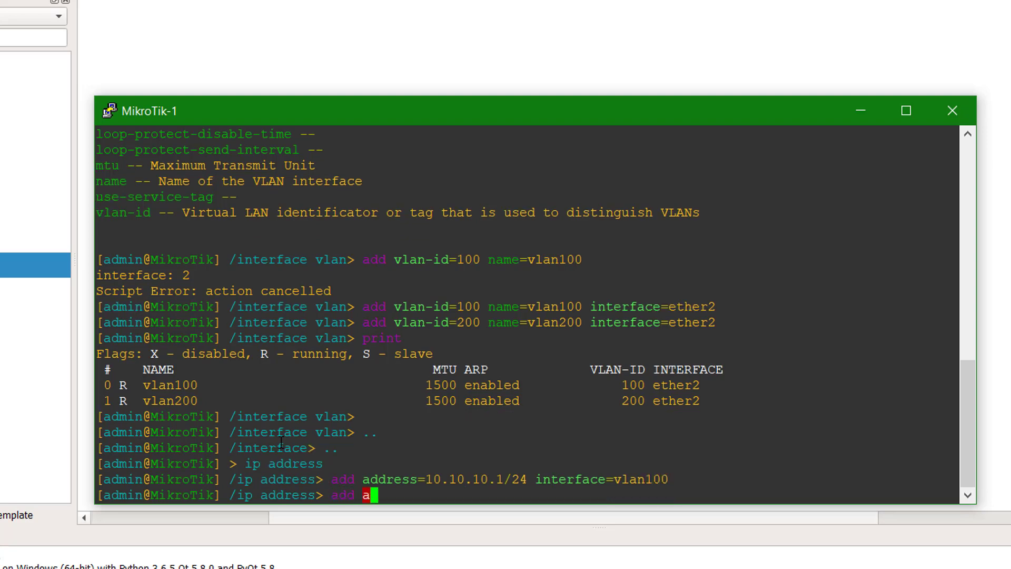
{"action": "key", "text": "Tab"}
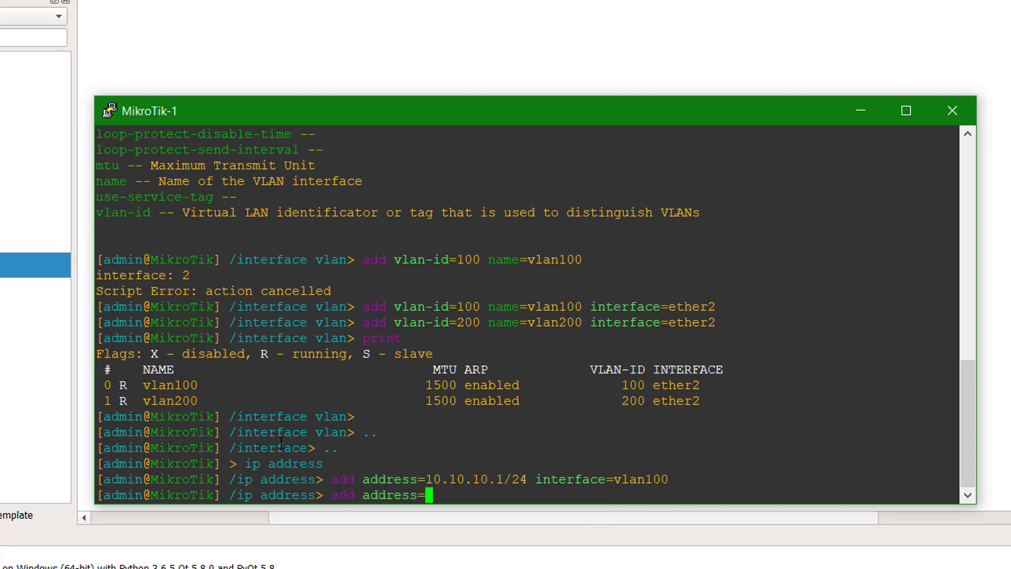
{"action": "type", "text": "20.20.20.1/24 int"}
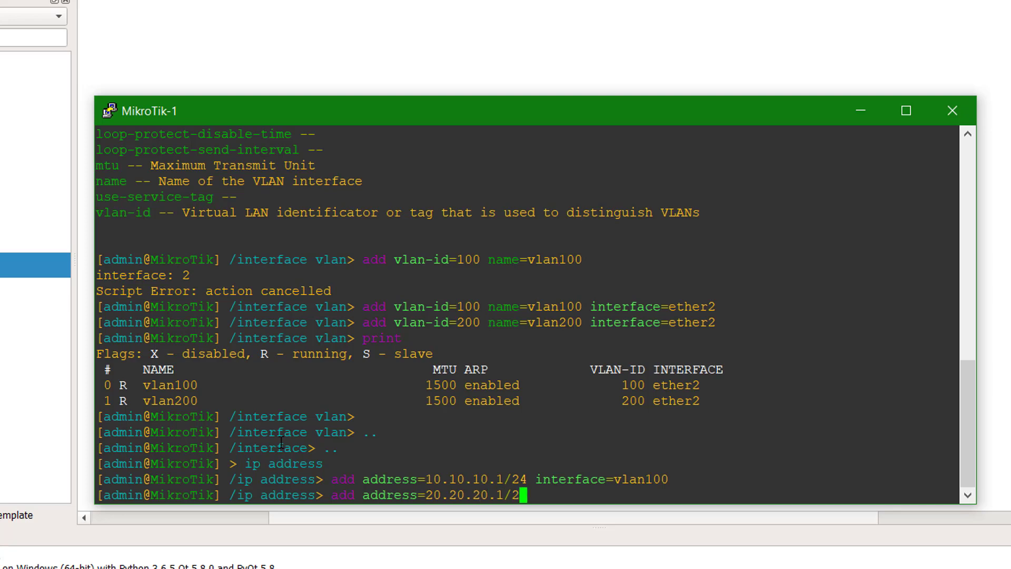
{"action": "key", "text": "Tab"}
{"action": "type", "text": "vlan200"}
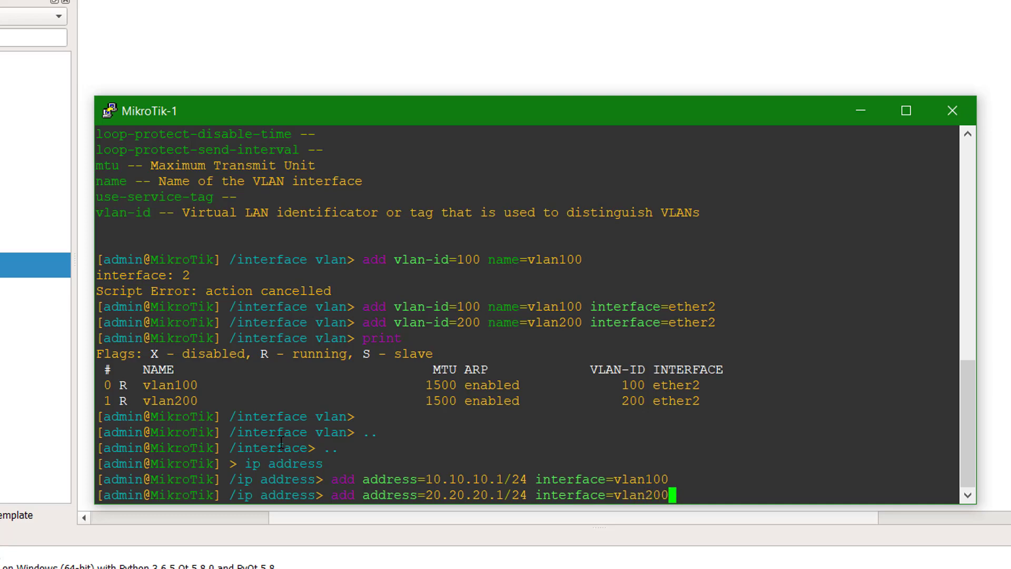
{"action": "key", "text": "Return"}
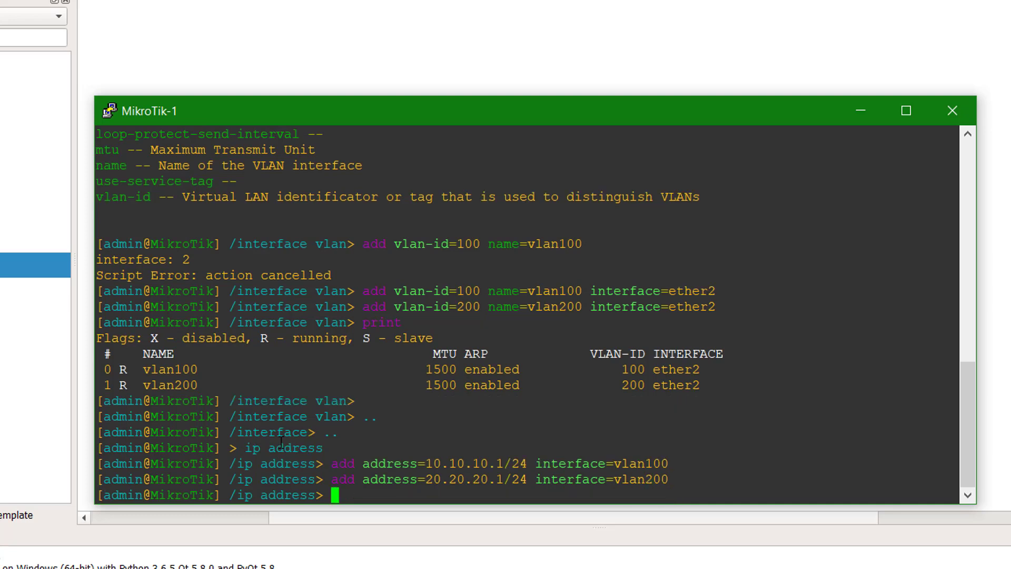
- Print the IP address list to confirm both VLAN addresses
{"action": "type", "text": "print"}
{"action": "key", "text": "Return"}
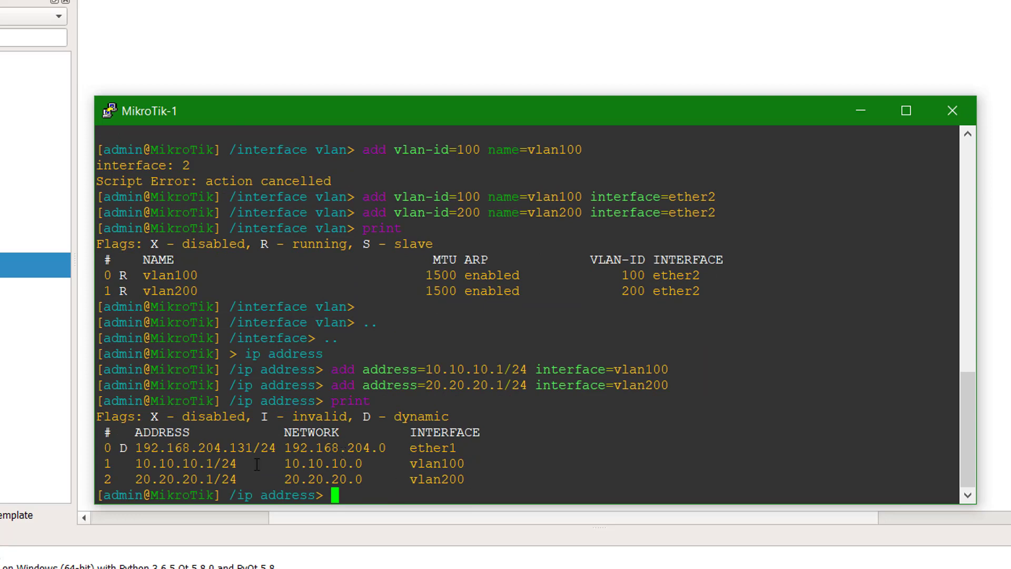
{"action": "left_click_drag", "start_coordinate": [476, 481], "coordinate": [103, 463]}
{"action": "left_click", "coordinate": [323, 479]}
{"action": "type", "text": ".."}
{"action": "key", "text": "Return"}
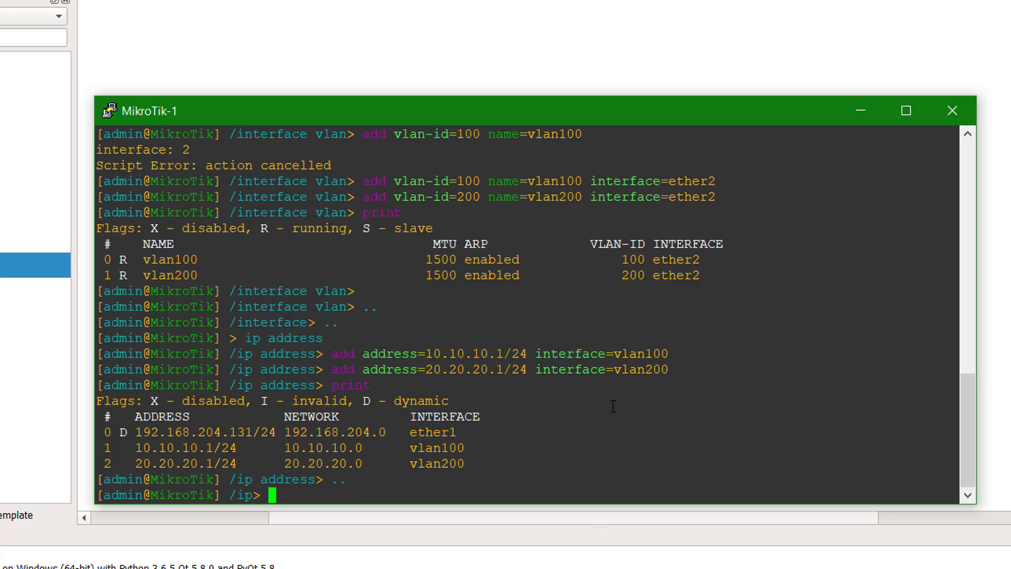
{"action": "type", "text": "pool"}
- Create pool-vlan100 with range 10.10.10.10-10.10.10.20
{"action": "key", "text": "Return"}
{"action": "type", "text": "add p"}
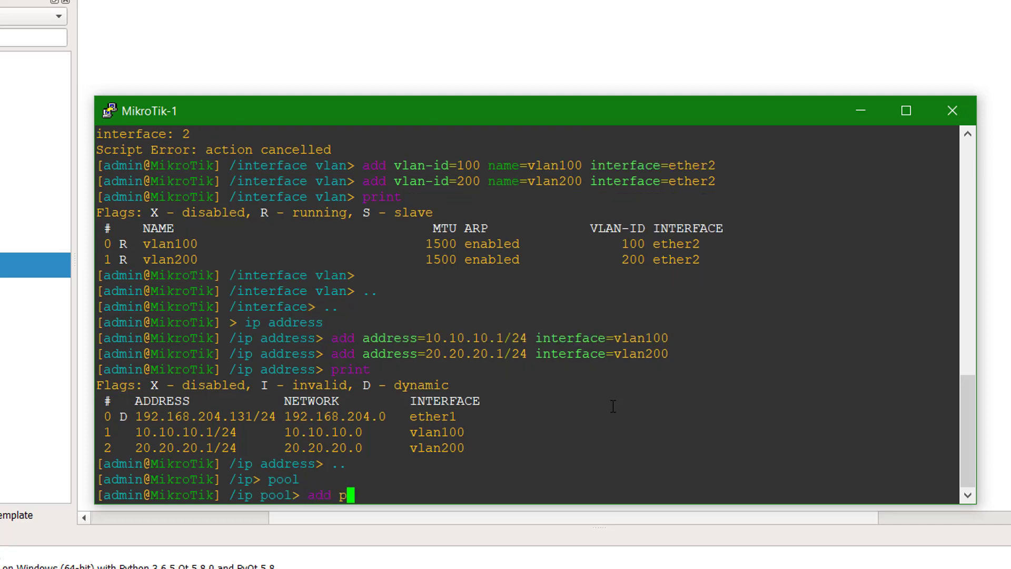
{"action": "key", "text": "BackSpace"}
{"action": "type", "text": "name=pool-vlan100"}
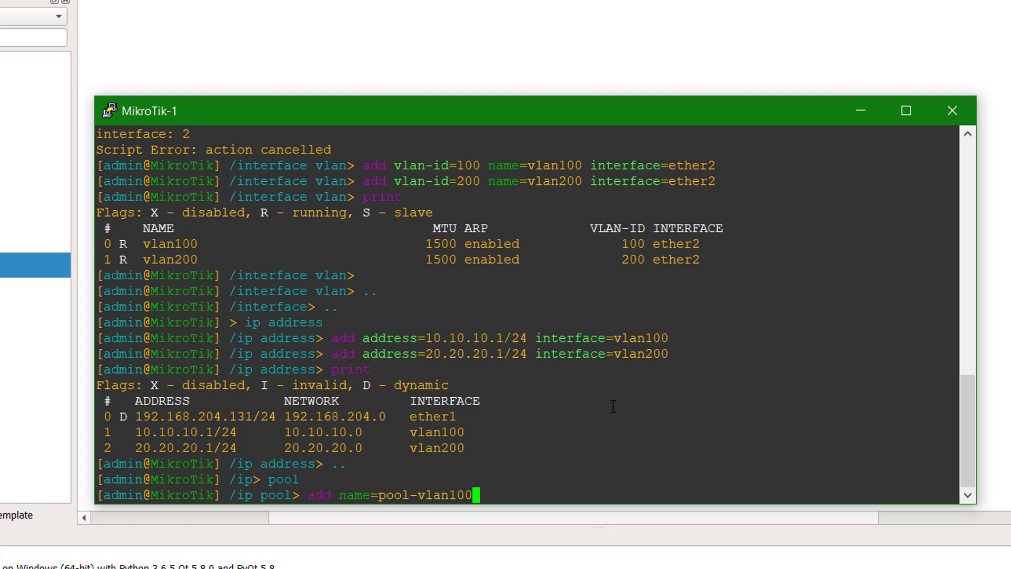
{"action": "type", "text": " ranges=10"}
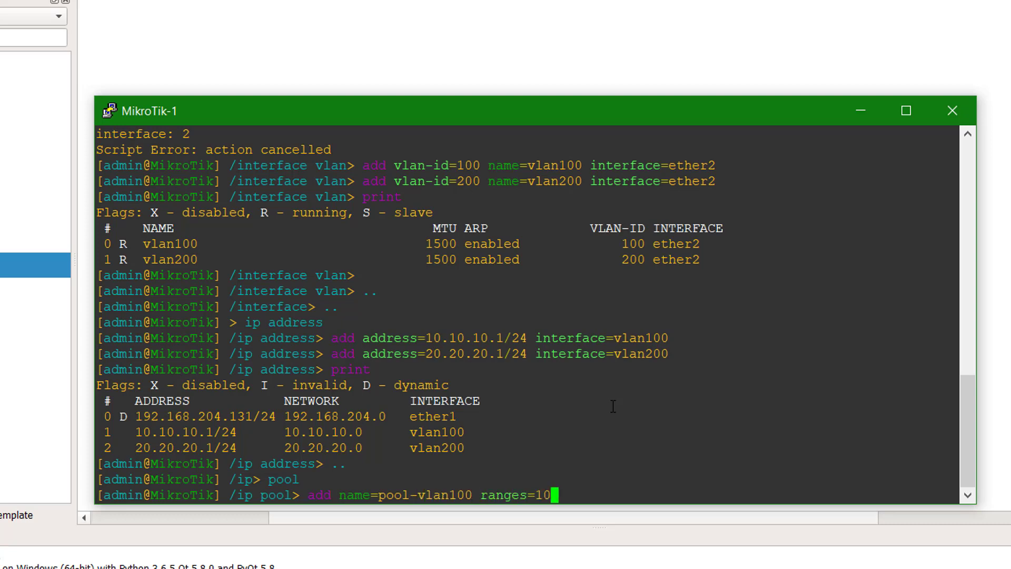
{"action": "type", "text": ".10.10.1"}
{"action": "type", "text": "0-"}
{"action": "type", "text": "10.10."}
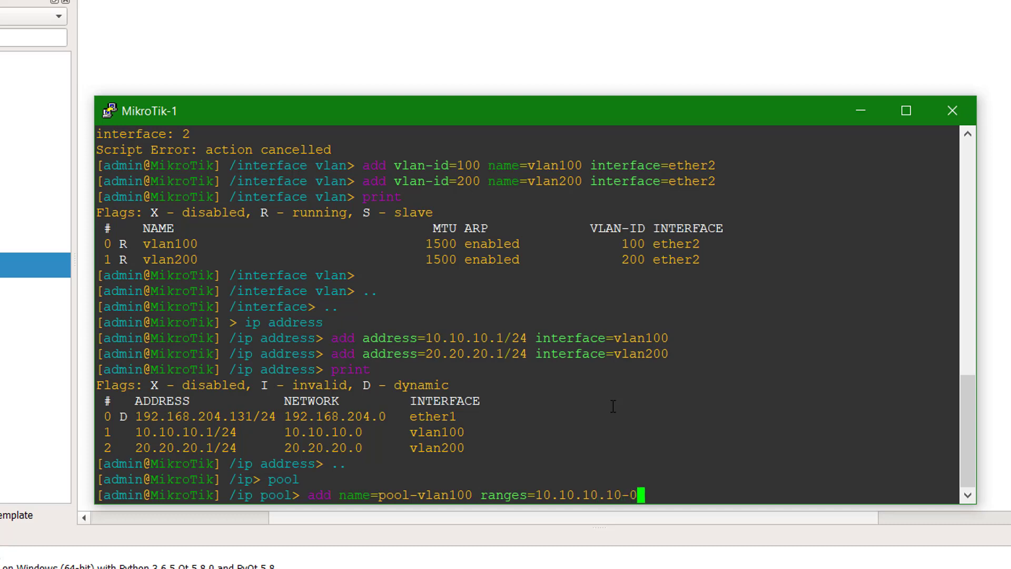
{"action": "type", "text": "10.20 ?"}
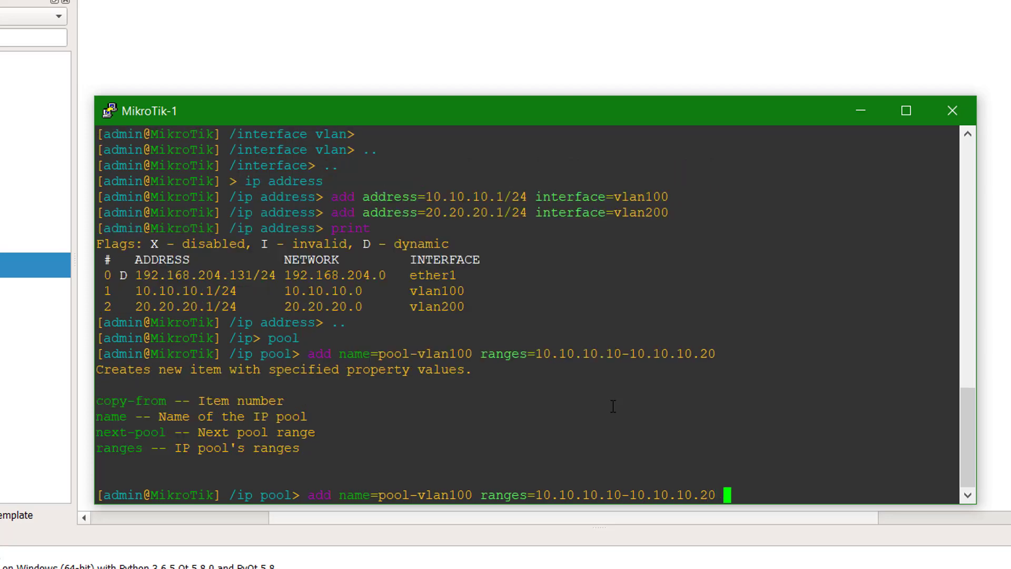
{"action": "key", "text": "Return"}
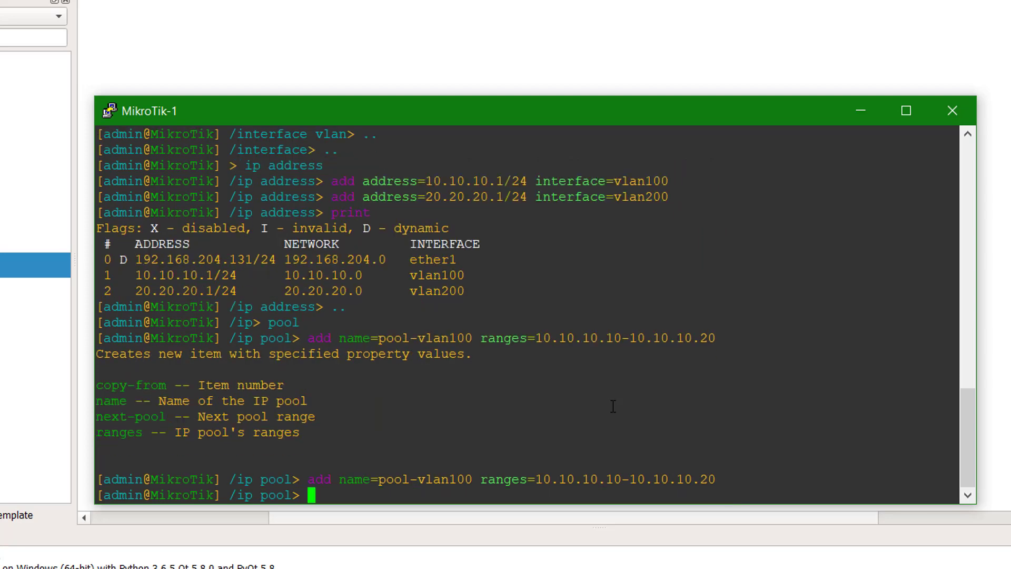
- Create pool-vlan200 with range 20.20.20.10-20.20.20.20
{"action": "type", "text": "add name=pool"}
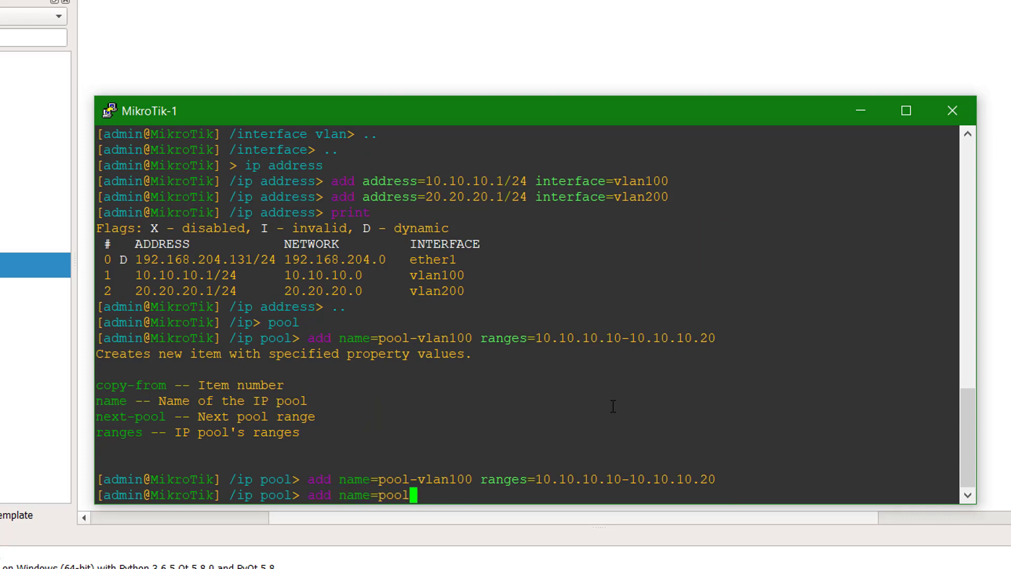
{"action": "type", "text": "-vlan200 ran"}
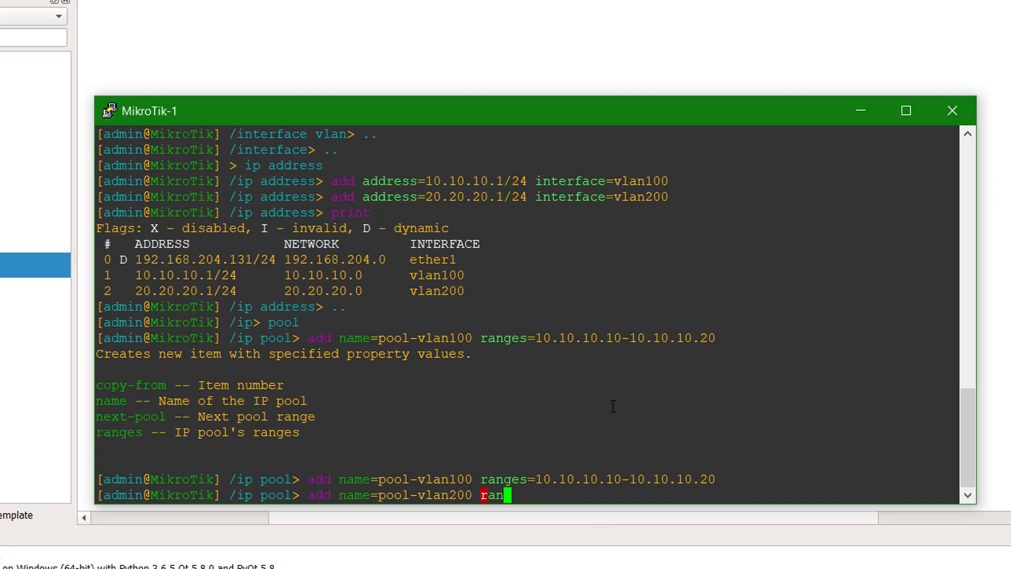
{"action": "key", "text": "Tab"}
{"action": "type", "text": "20.20.20.10-"}
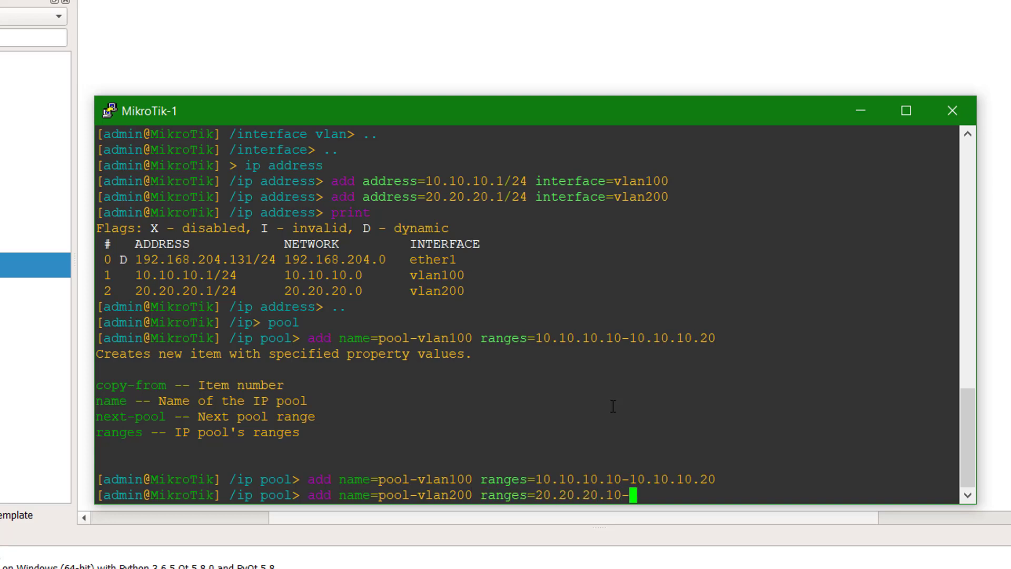
{"action": "type", "text": "20.20.20.20"}
{"action": "key", "text": "Return"}
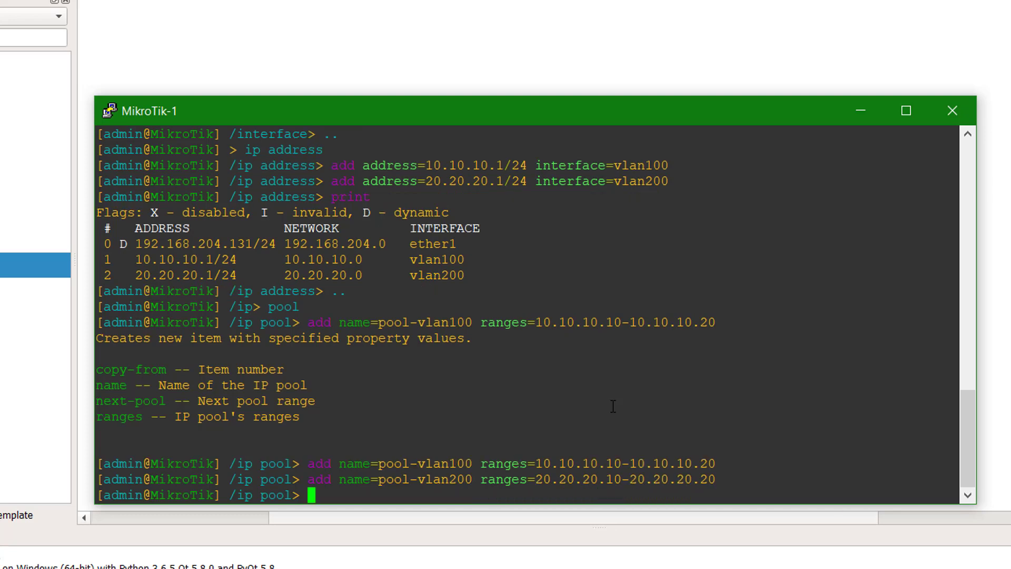
- Print the pool list to verify both ranges, then return to the /ip menu
{"action": "type", "text": "print"}
{"action": "key", "text": "Return"}
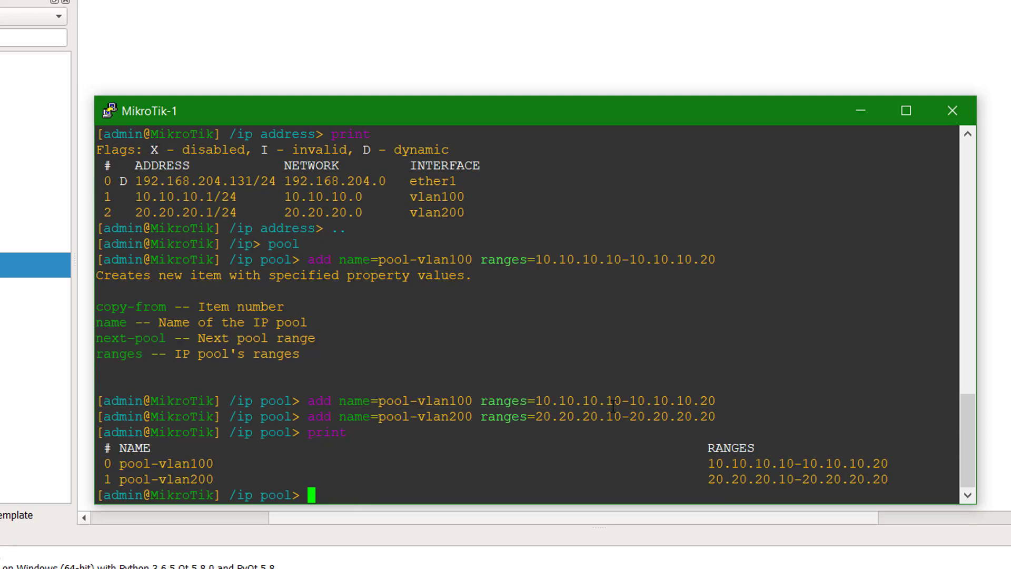
{"action": "type", "text": ".."}
{"action": "key", "text": "Return"}
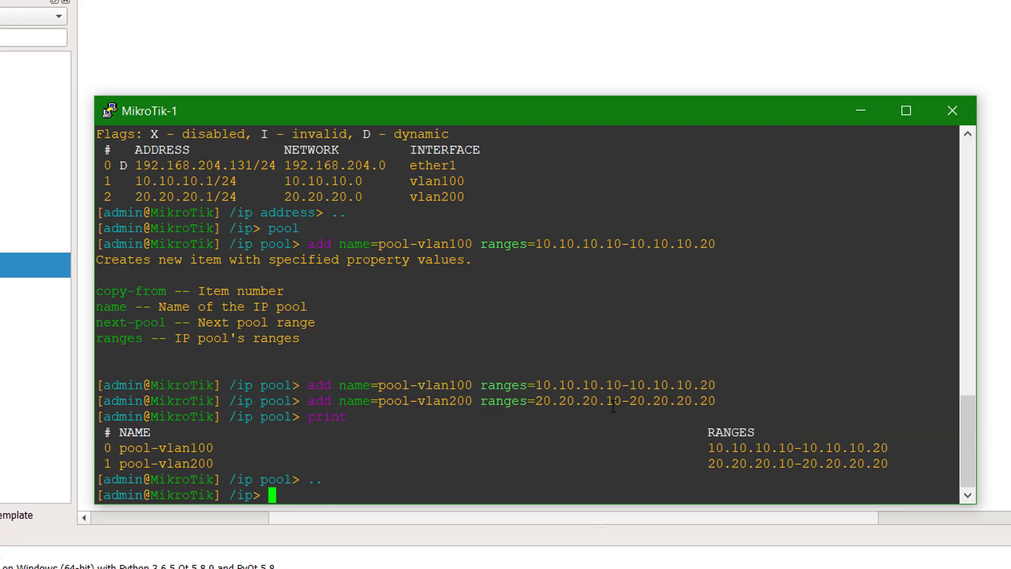
{"action": "type", "text": "d"}
{"action": "type", "text": "hcp-server"}
- Add enabled DHCP server server-vlan100 on vlan100 using pool-vlan100
{"action": "key", "text": "Return"}
{"action": "type", "text": "ad"}
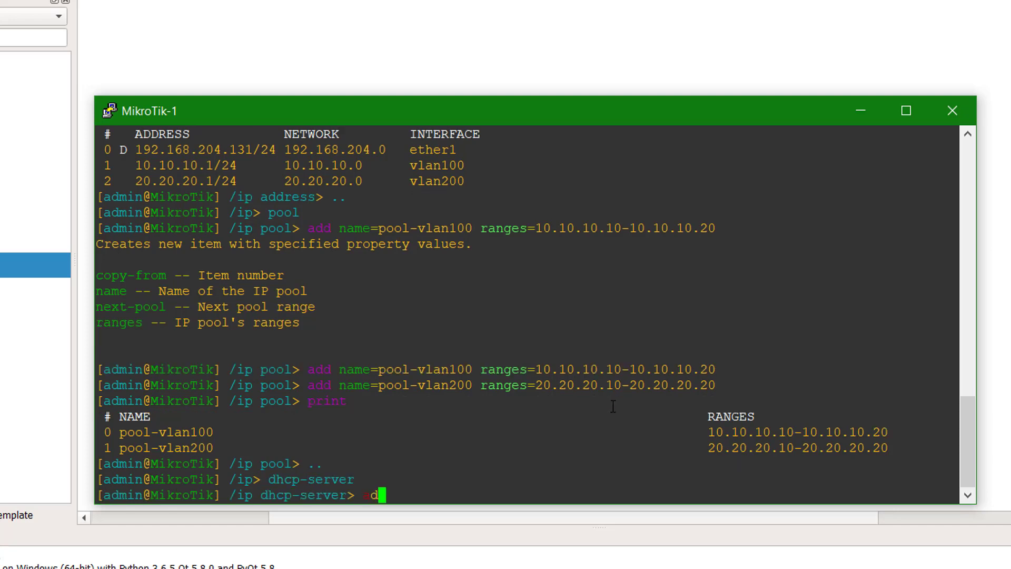
{"action": "type", "text": "d name="}
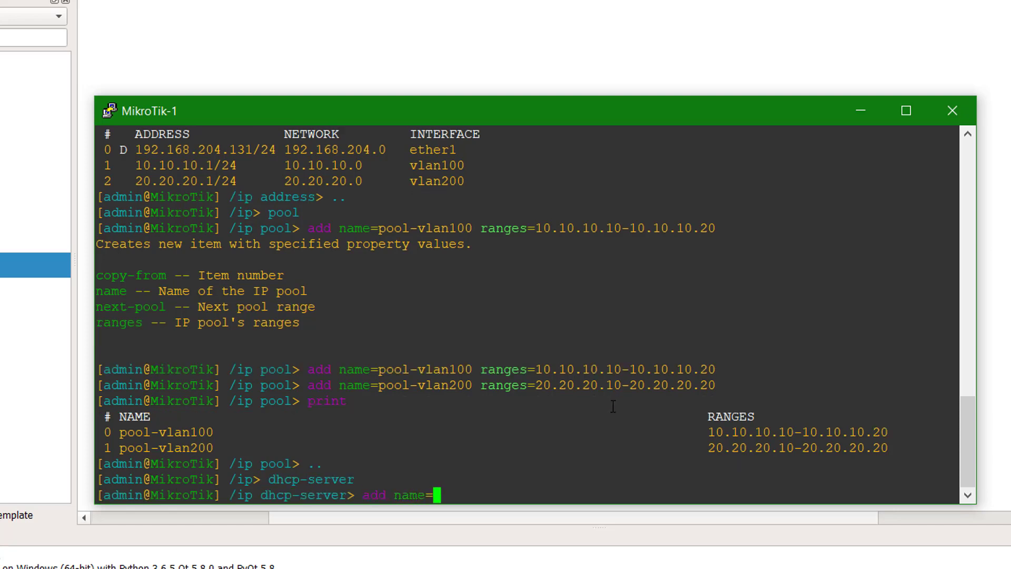
{"action": "type", "text": "server-vlan100"}
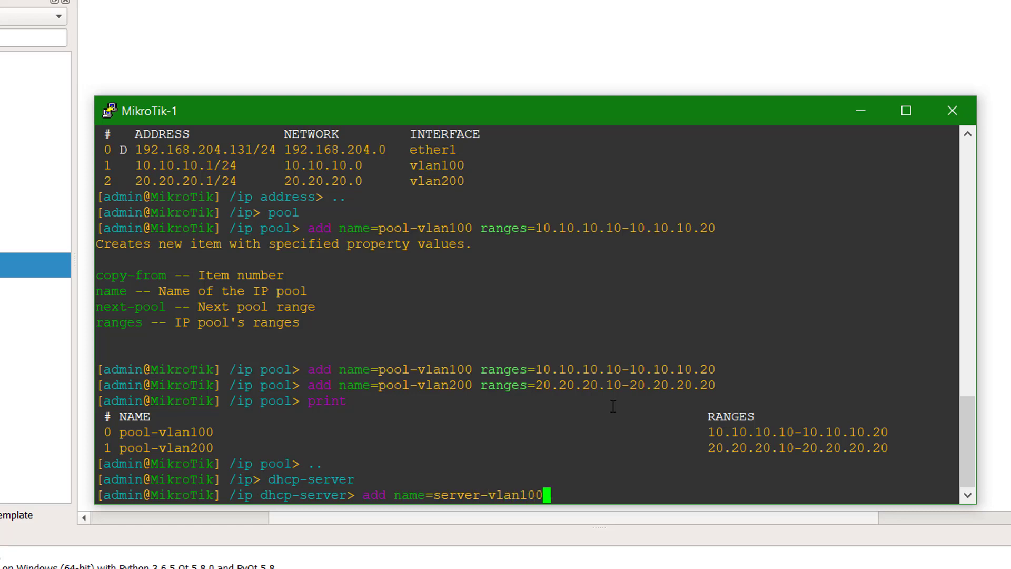
{"action": "type", "text": " interface="}
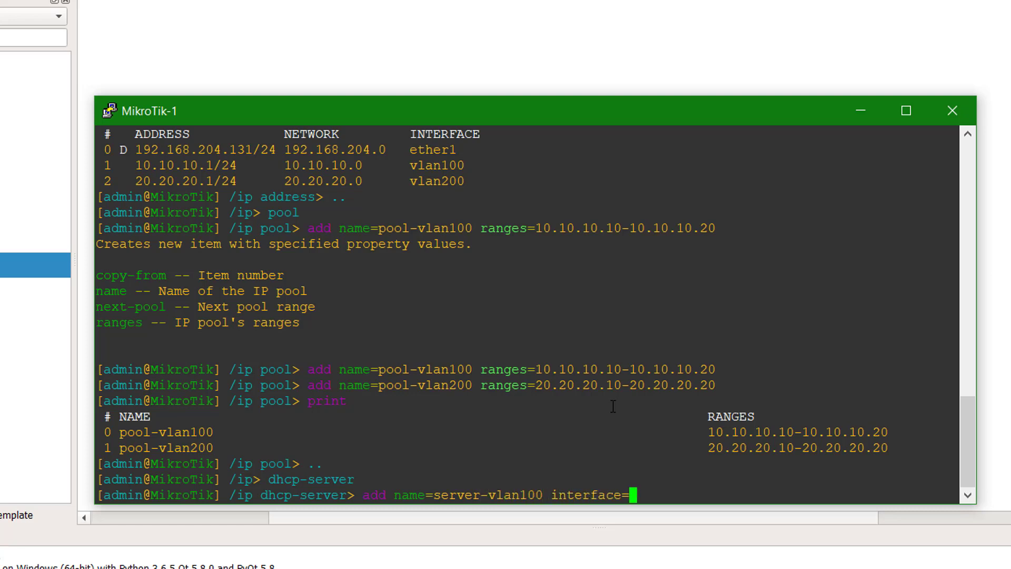
{"action": "type", "text": "vlan100 "}
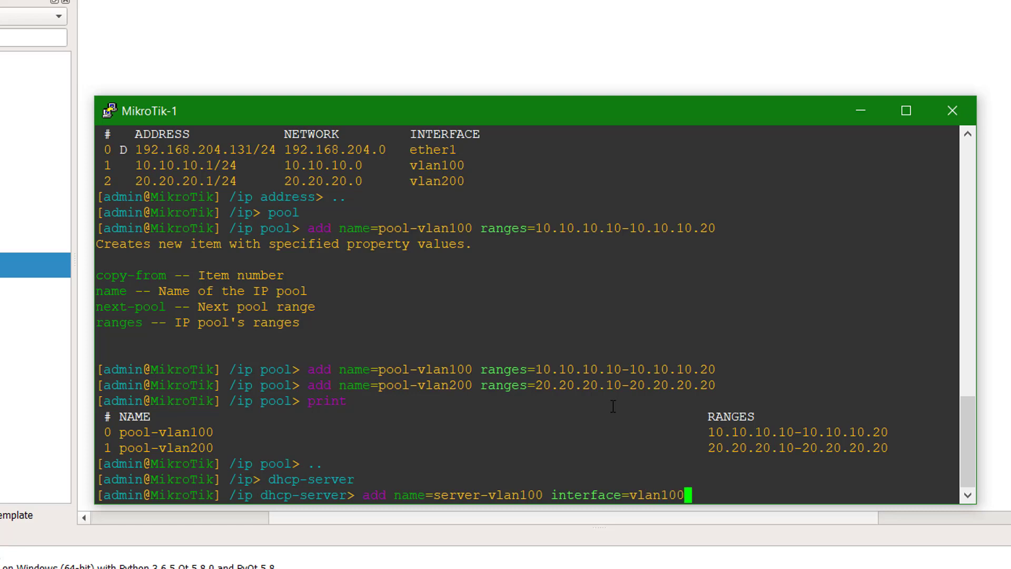
{"action": "type", "text": "address-pool="}
{"action": "type", "text": "vla"}
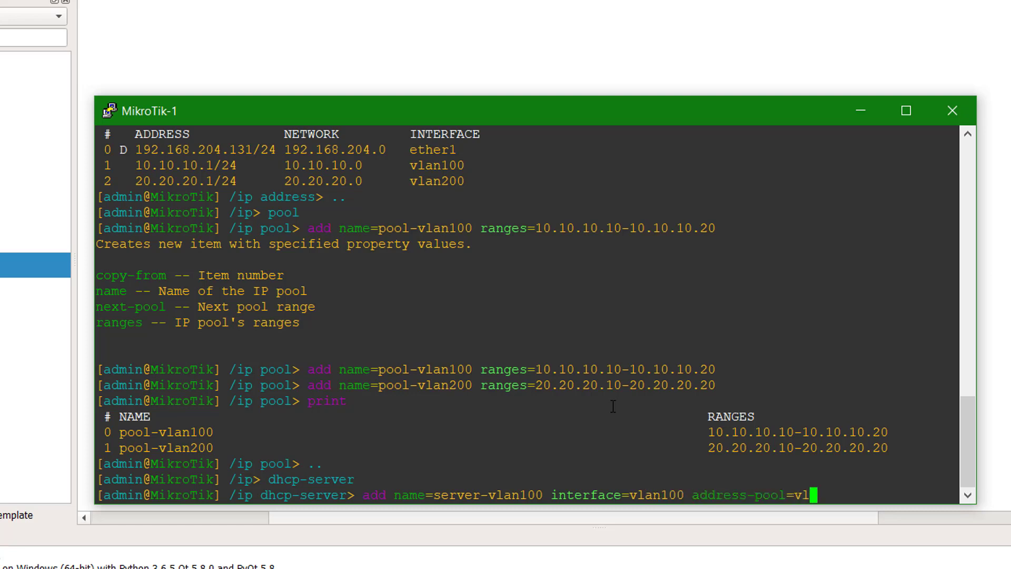
{"action": "key", "text": "BackSpace"}
{"action": "key", "text": "BackSpace"}
{"action": "key", "text": "BackSpace"}
{"action": "type", "text": "po"}
{"action": "key", "text": "Tab"}
{"action": "type", "text": "100 dis"}
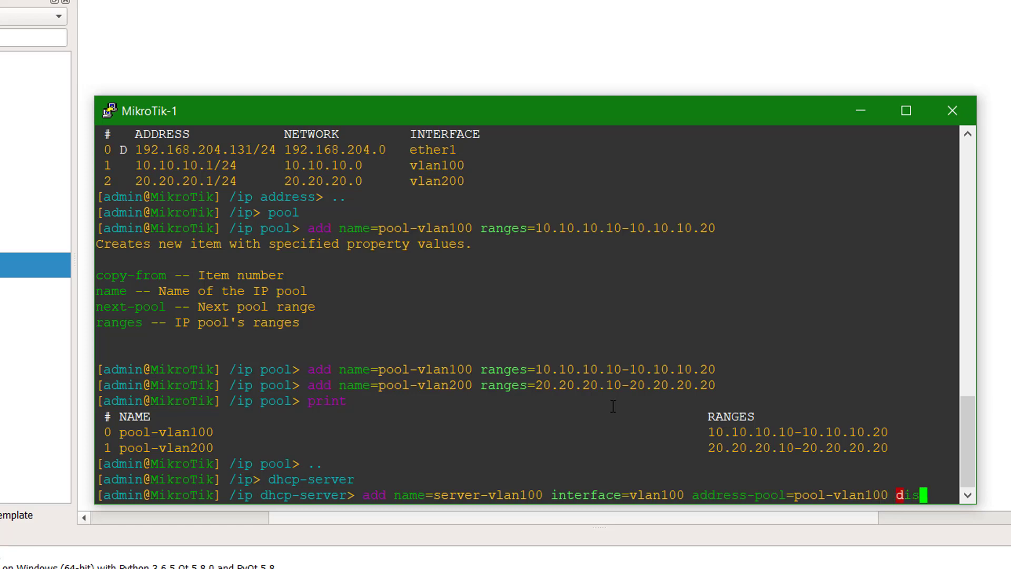
{"action": "key", "text": "Tab"}
{"action": "type", "text": "no"}
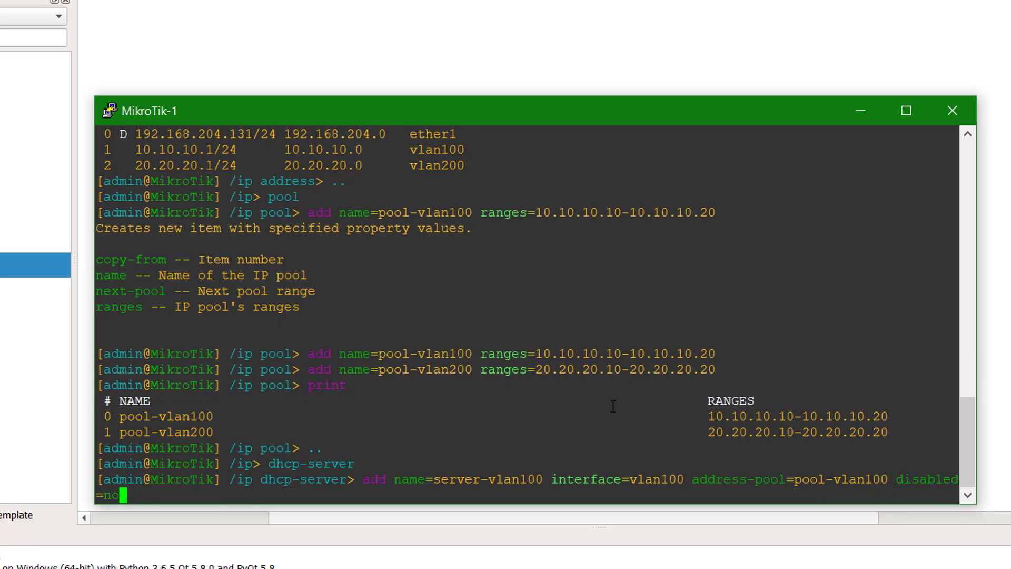
{"action": "key", "text": "Return"}
- Add enabled server-vlan200 on vlan200 using pool-vlan200, then print the DHCP servers
{"action": "type", "text": "add "}
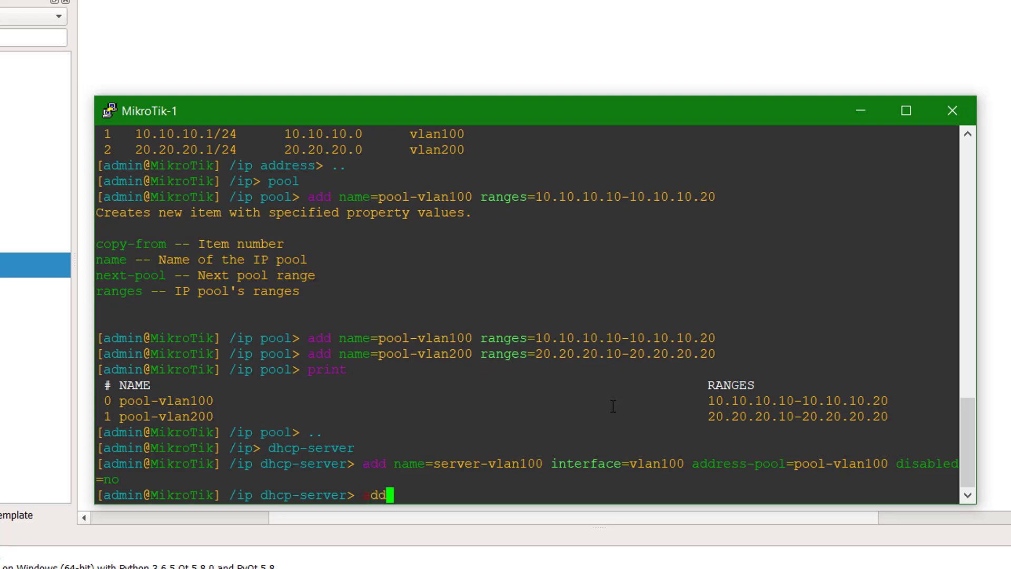
{"action": "type", "text": "name=ser"}
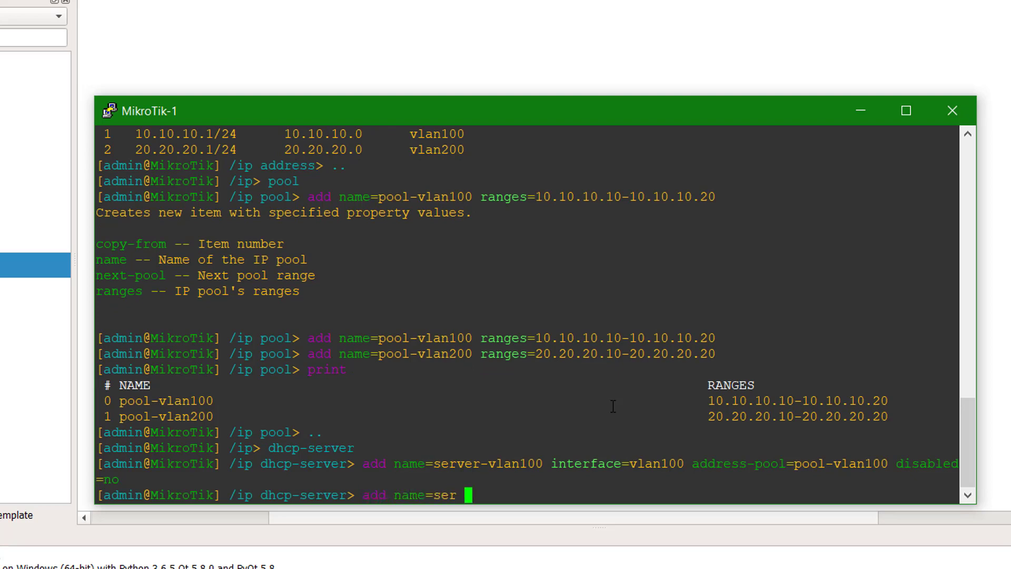
{"action": "key", "text": "BackSpace"}
{"action": "key", "text": "BackSpace"}
{"action": "key", "text": "BackSpace"}
{"action": "key", "text": "BackSpace"}
{"action": "type", "text": "server-vla"}
{"action": "type", "text": "n2"}
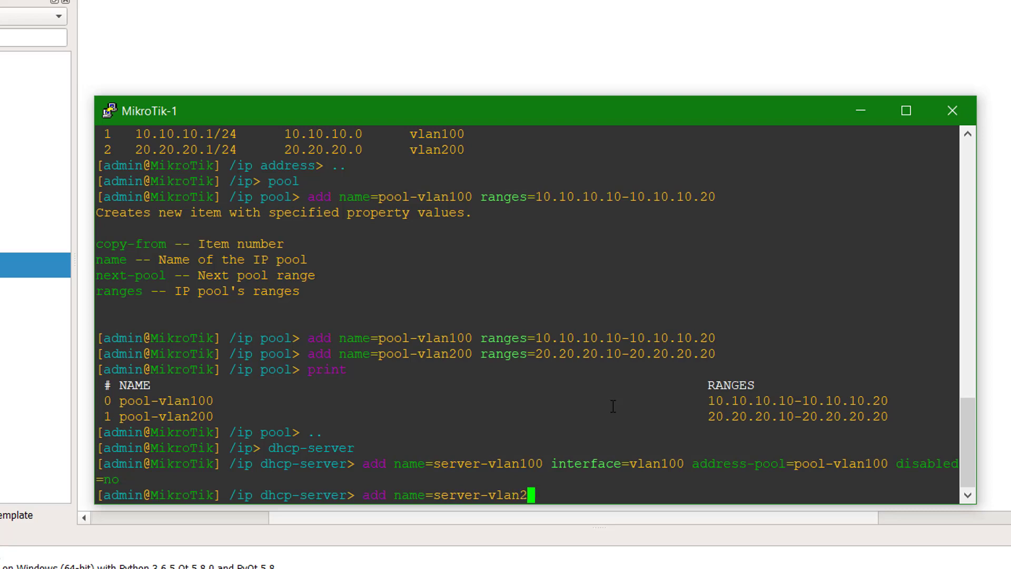
{"action": "type", "text": "00 interface=vlan200 interface=v"}
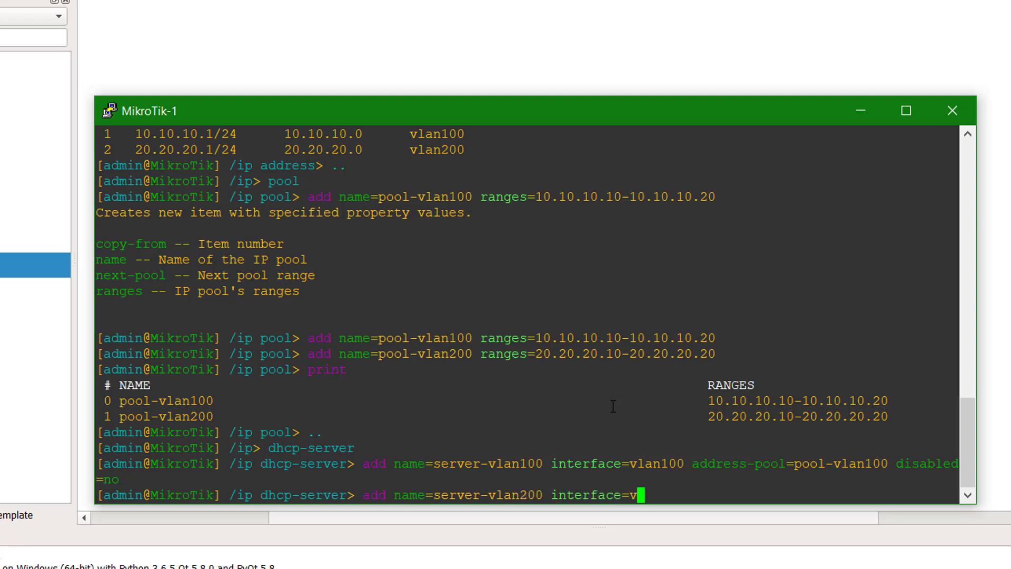
{"action": "type", "text": " add"}
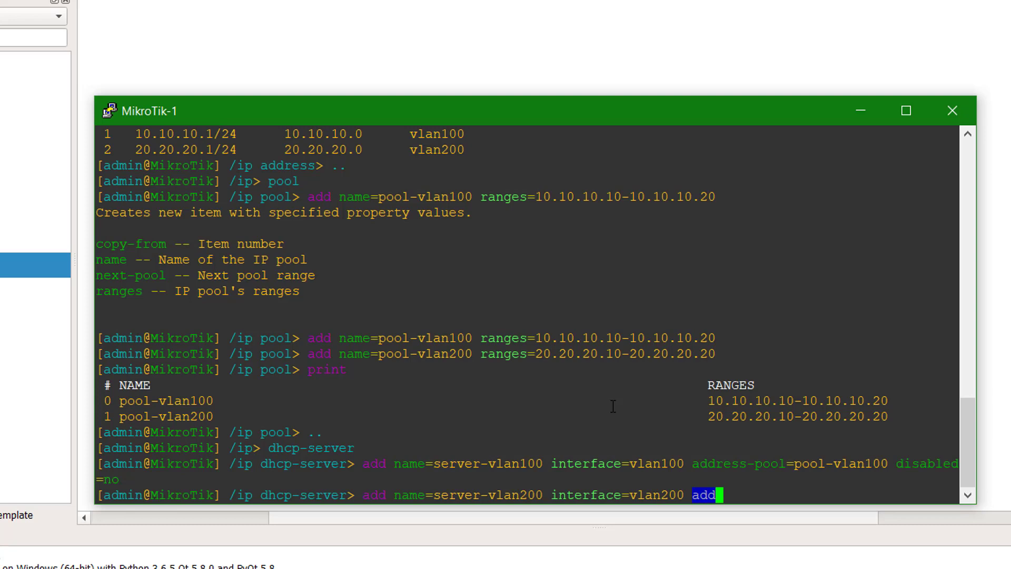
{"action": "key", "text": "BackSpace"}
{"action": "key", "text": "BackSpace"}
{"action": "key", "text": "BackSpace"}
{"action": "type", "text": "addr"}
{"action": "key", "text": "Tab"}
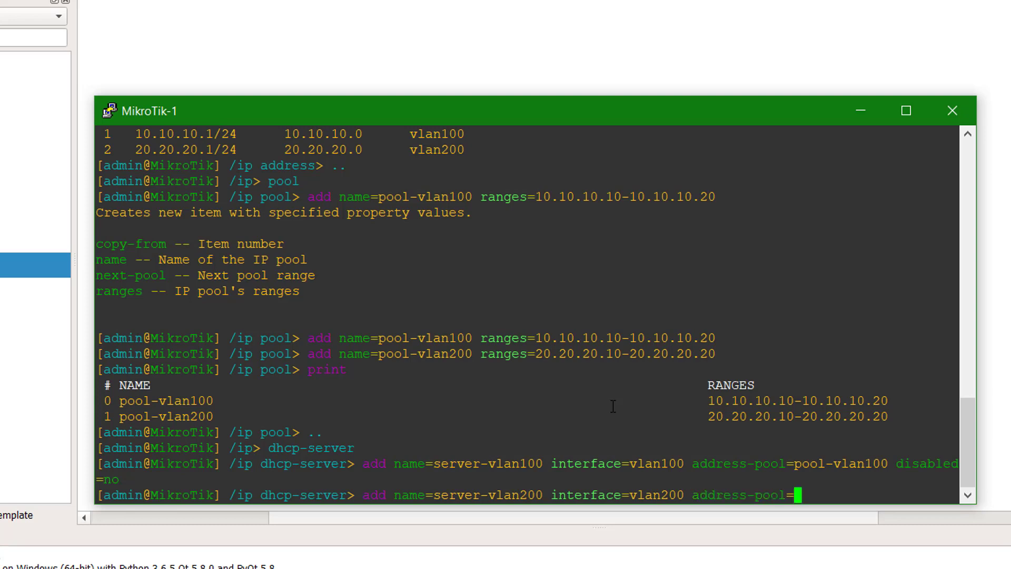
{"action": "type", "text": "poo"}
{"action": "key", "text": "Tab"}
{"action": "type", "text": "200 di"}
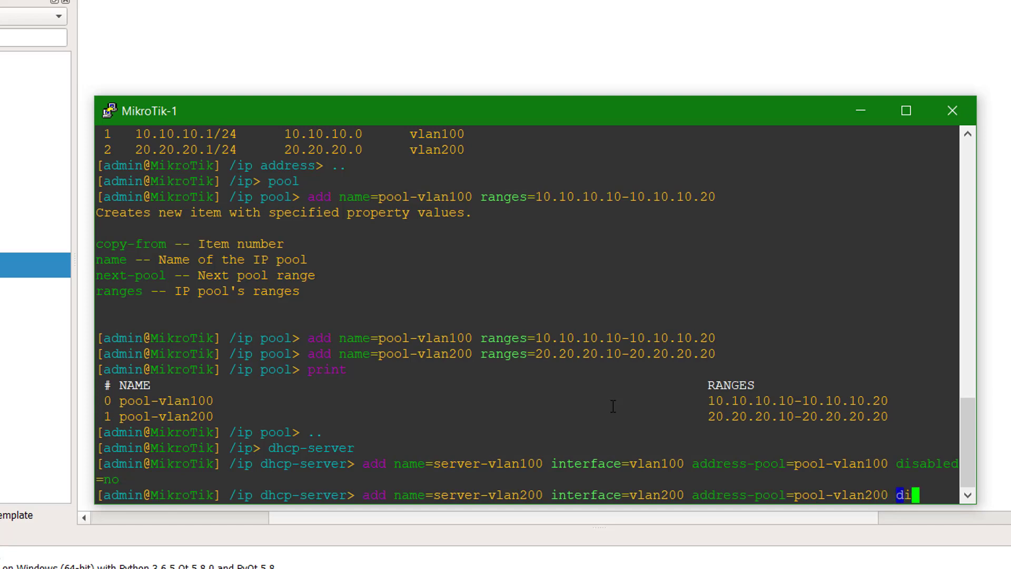
{"action": "key", "text": "Tab"}
{"action": "type", "text": "no"}
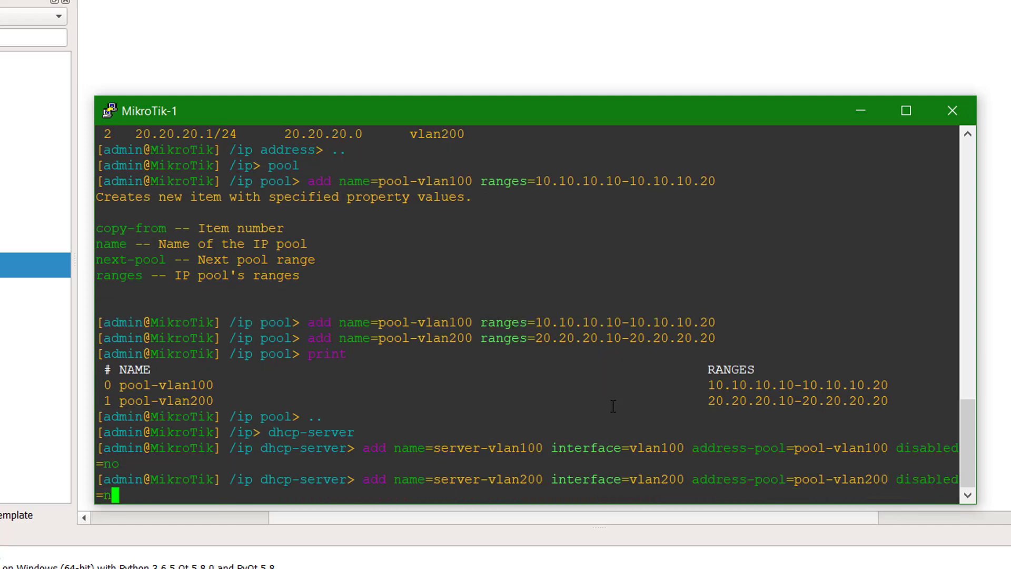
{"action": "key", "text": "Return"}
{"action": "type", "text": "print"}
{"action": "key", "text": "Return"}
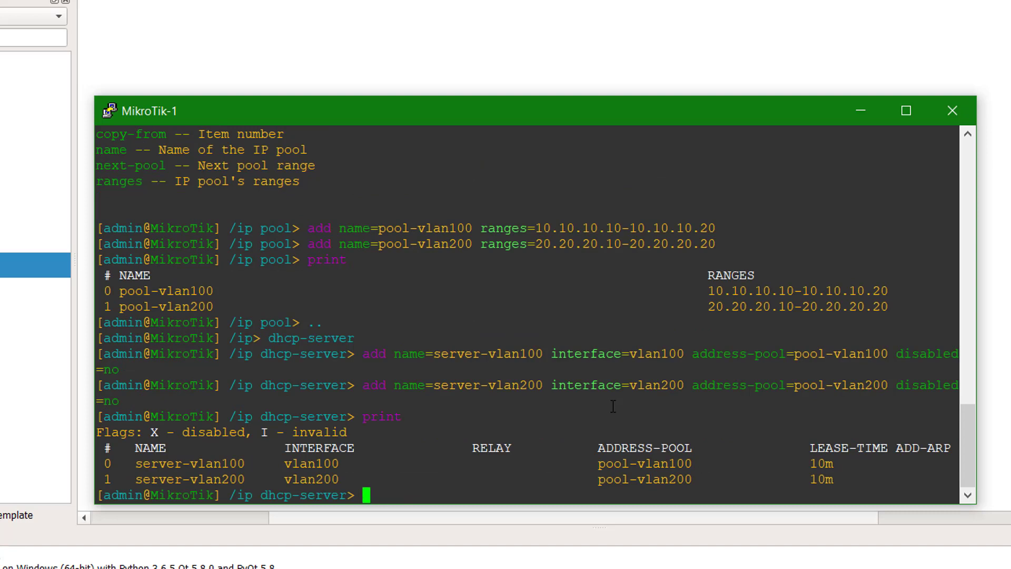
- Discard the partial 'set address=10.10.10.0/24' network command and back out to /ip
{"action": "type", "text": "network"}
{"action": "key", "text": "Return"}
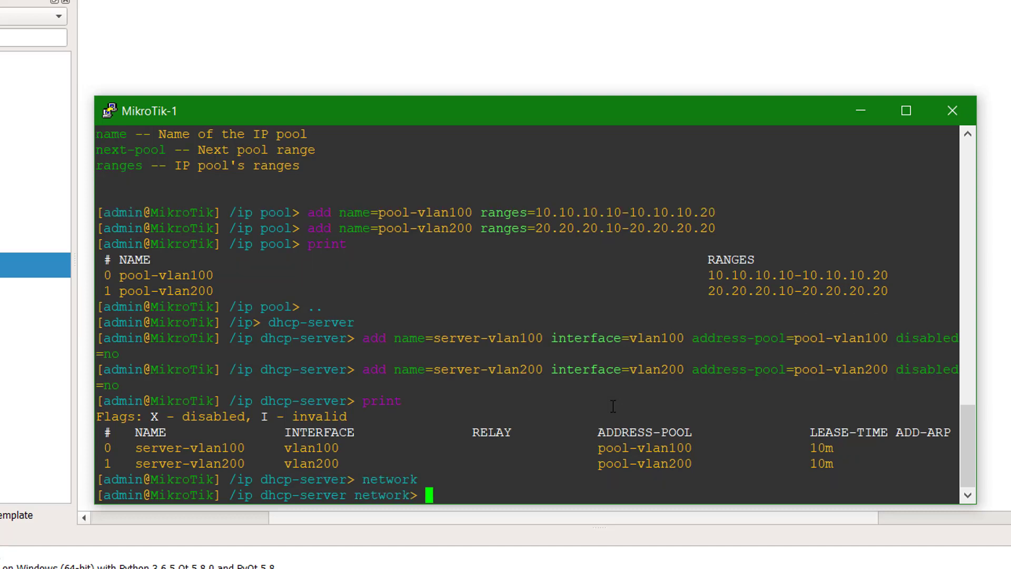
{"action": "type", "text": "set address="}
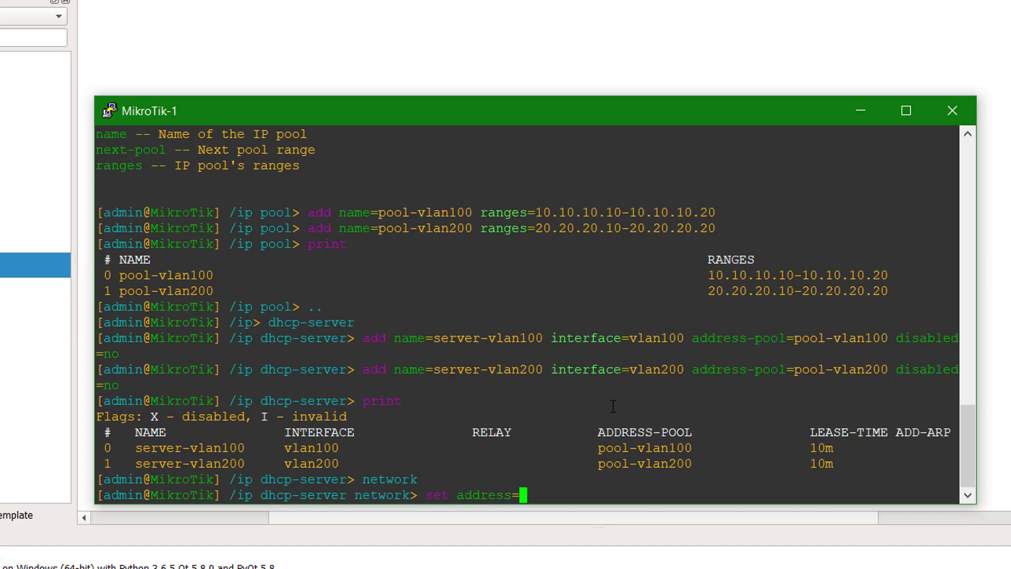
{"action": "type", "text": "10.10.10.0/24"}
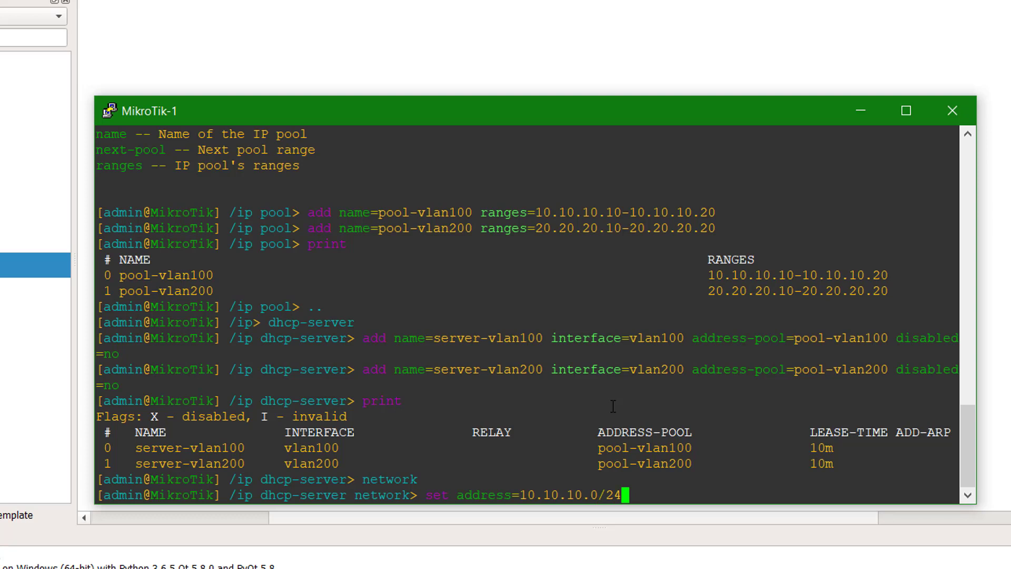
{"action": "type", "text": " dns-server="}
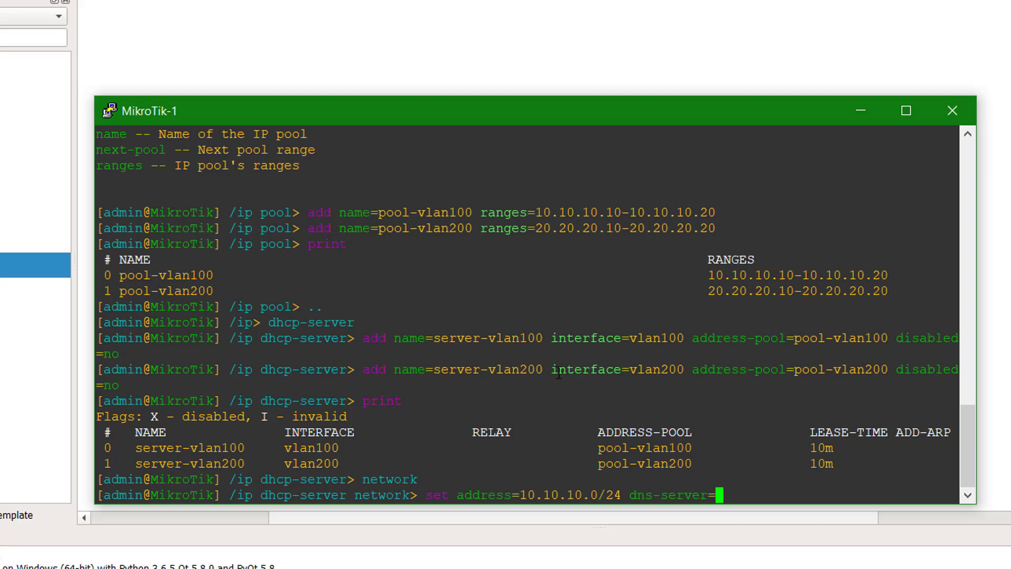
{"action": "mouse_move", "coordinate": [969, 452]}
{"action": "left_mouse_down"}
{"action": "mouse_move", "coordinate": [971, 414]}
{"action": "mouse_move", "coordinate": [967, 452]}
{"action": "left_mouse_up"}
{"action": "key", "text": "BackSpace"}
{"action": "key", "text": "BackSpace"}
{"action": "key", "text": "BackSpace"}
{"action": "key", "text": "BackSpace"}
{"action": "key", "text": "BackSpace"}
{"action": "key", "text": "BackSpace"}
{"action": "key", "text": "BackSpace"}
{"action": "key", "text": "BackSpace"}
{"action": "key", "text": "BackSpace"}
{"action": "key", "text": "BackSpace"}
{"action": "key", "text": "BackSpace"}
{"action": "key", "text": "BackSpace"}
{"action": "key", "text": "BackSpace"}
{"action": "key", "text": "BackSpace"}
{"action": "key", "text": "BackSpace"}
{"action": "key", "text": "BackSpace"}
{"action": "key", "text": "BackSpace"}
{"action": "key", "text": "BackSpace"}
{"action": "key", "text": "BackSpace"}
{"action": "key", "text": "BackSpace"}
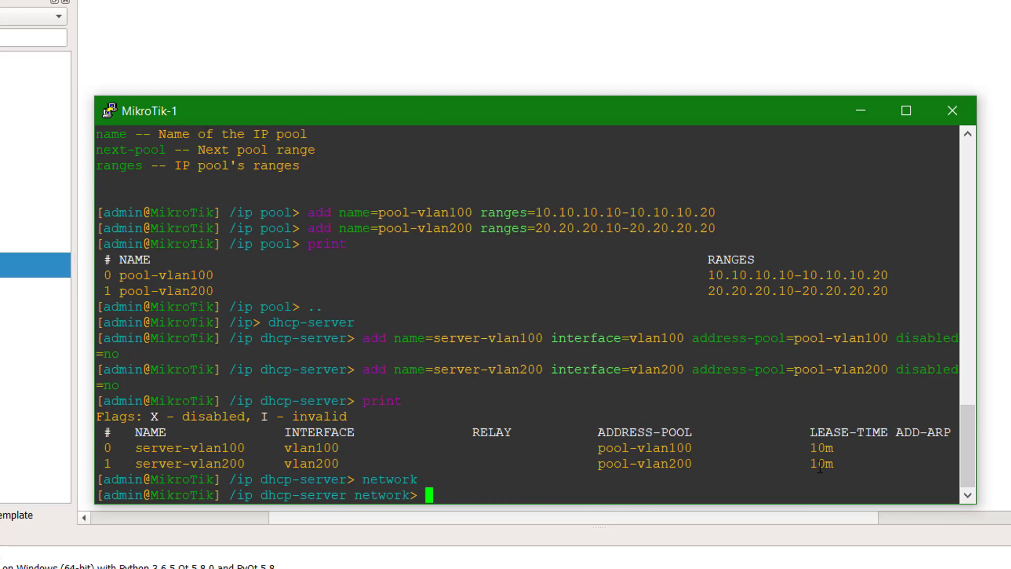
{"action": "type", "text": ".."}
{"action": "key", "text": "Return"}
{"action": "type", "text": ".."}
{"action": "key", "text": "Return"}
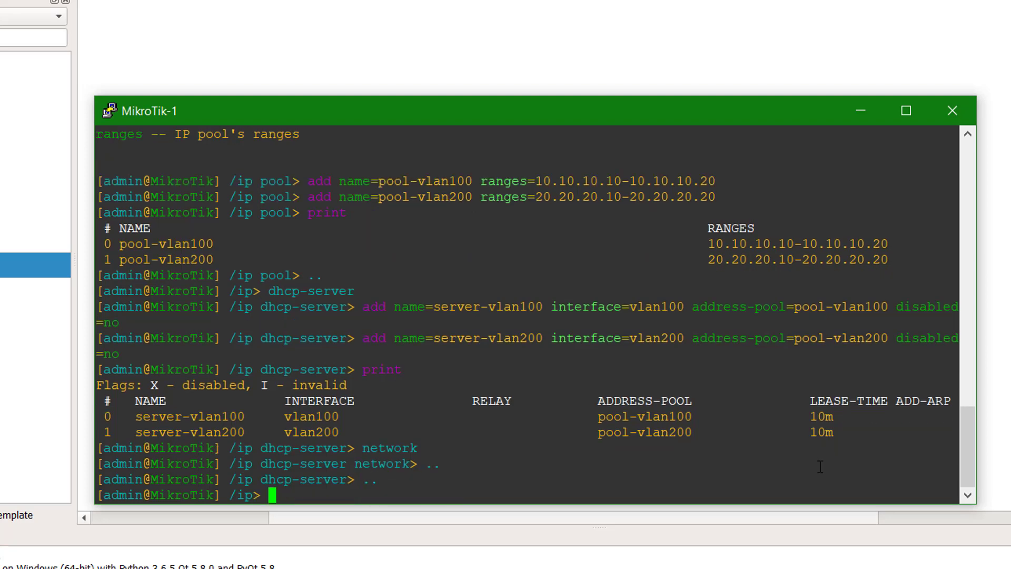
- Run dns print and copy 192.168.204.2 from the dynamic-servers line
{"action": "type", "text": "dns print"}
{"action": "key", "text": "Return"}
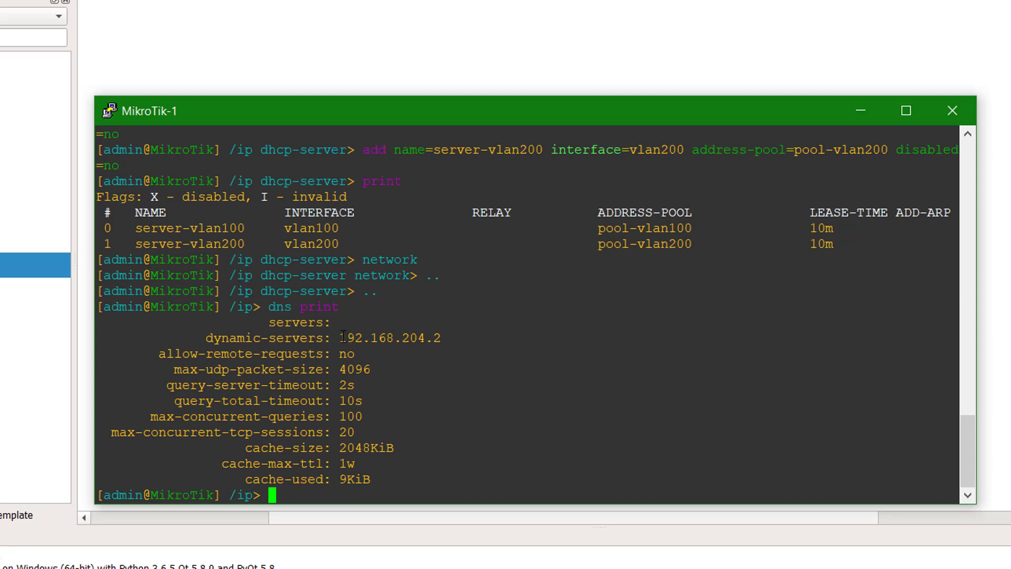
{"action": "left_click_drag", "start_coordinate": [343, 337], "coordinate": [442, 339]}
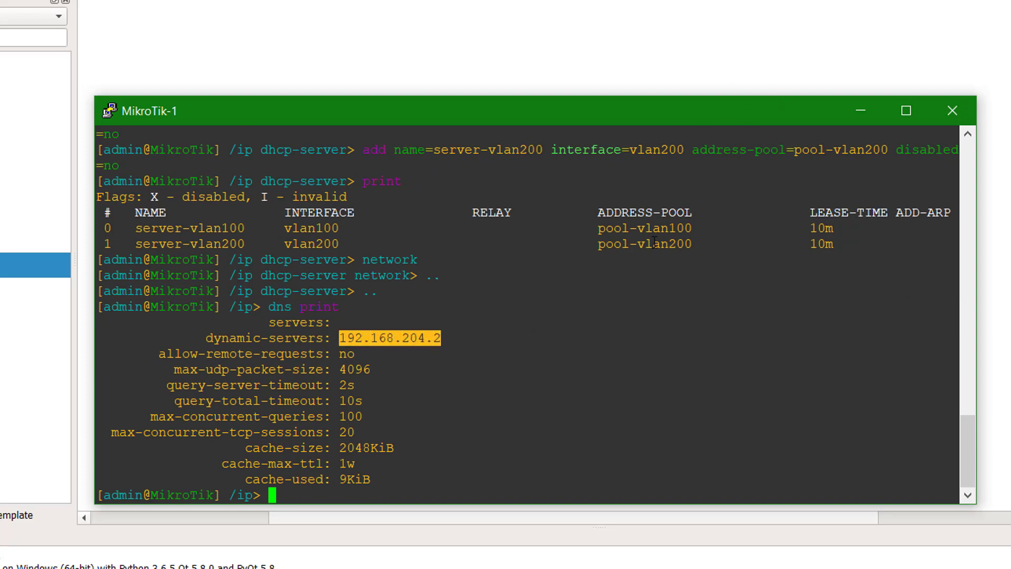
{"action": "right_click", "coordinate": [398, 336]}
{"action": "left_click_drag", "start_coordinate": [421, 490], "coordinate": [247, 487]}
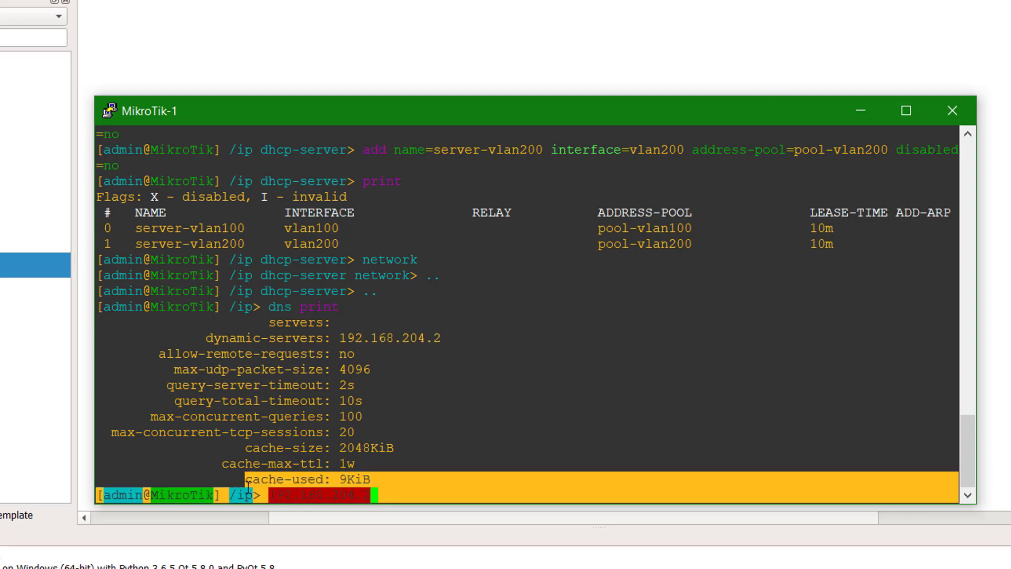
{"action": "left_click", "coordinate": [412, 495]}
{"action": "key", "text": "BackSpace"}
{"action": "key", "text": "BackSpace"}
{"action": "key", "text": "BackSpace"}
{"action": "key", "text": "BackSpace"}
{"action": "key", "text": "BackSpace"}
{"action": "key", "text": "BackSpace"}
{"action": "key", "text": "BackSpace"}
{"action": "key", "text": "BackSpace"}
{"action": "key", "text": "BackSpace"}
{"action": "key", "text": "BackSpace"}
{"action": "key", "text": "BackSpace"}
{"action": "key", "text": "BackSpace"}
{"action": "key", "text": "BackSpace"}
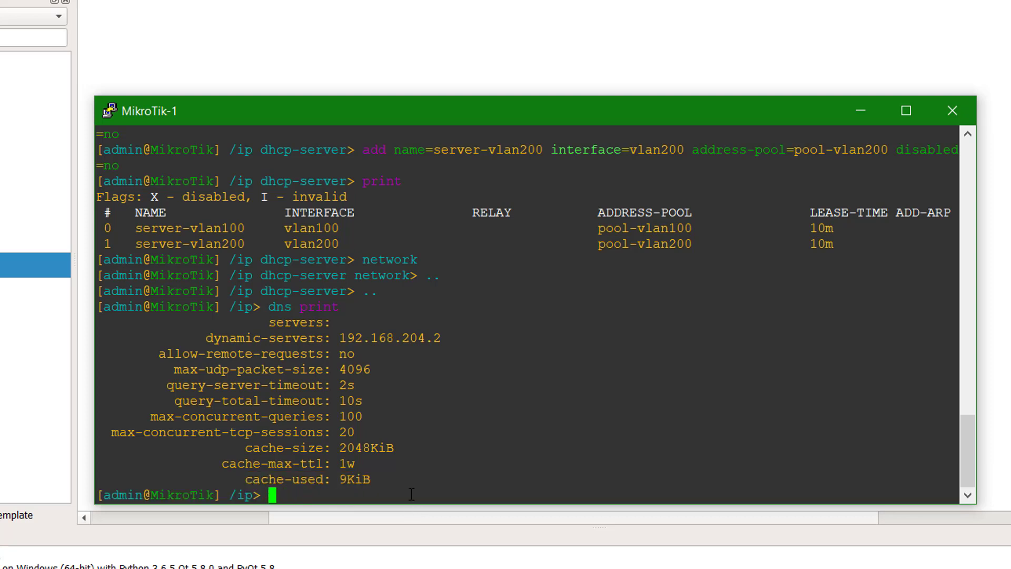
{"action": "left_click_drag", "start_coordinate": [441, 341], "coordinate": [348, 341]}
{"action": "key", "text": "ctrl+c"}
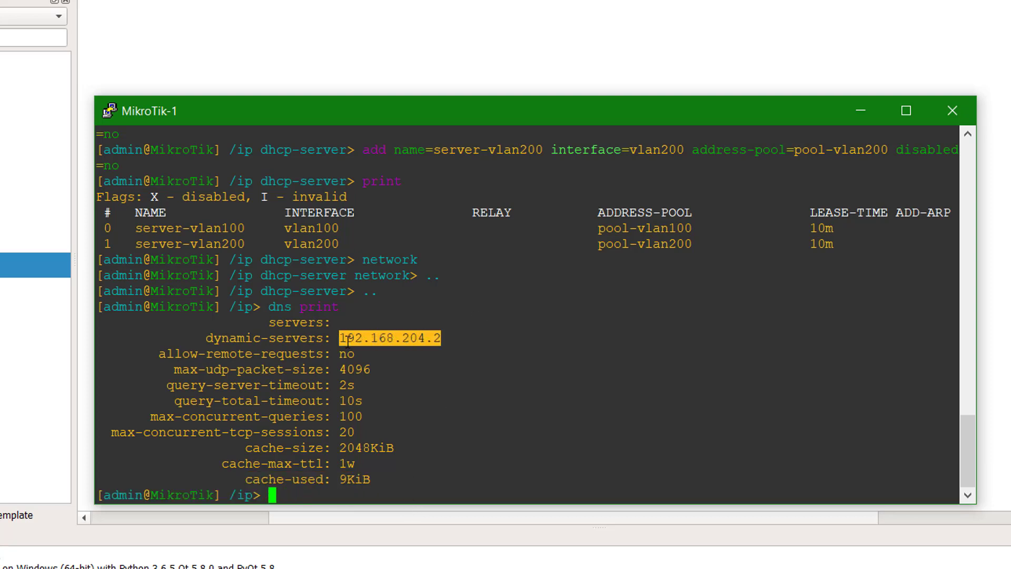
{"action": "key", "text": "Return"}
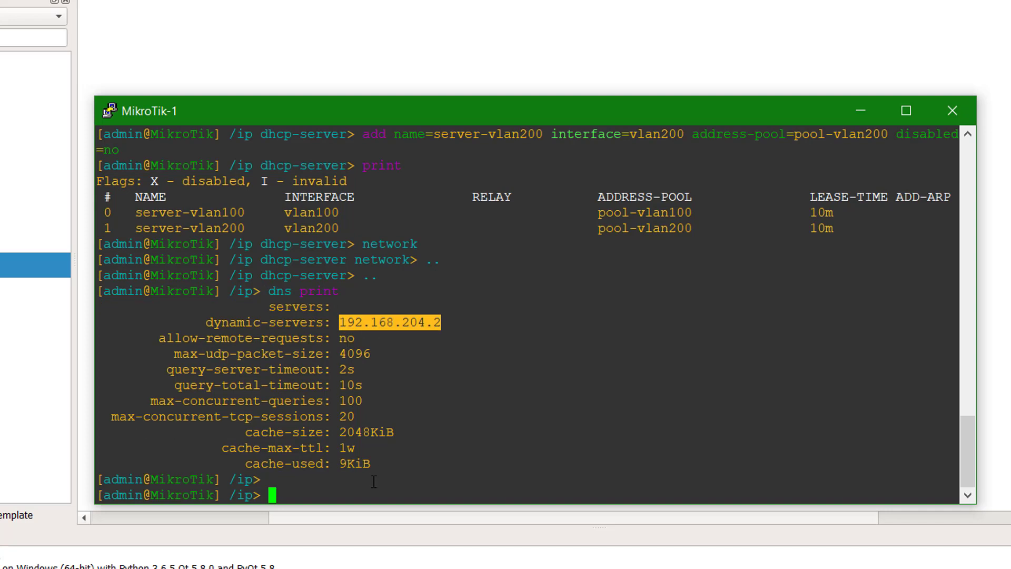
{"action": "left_click", "coordinate": [343, 501]}
- Add DHCP network 10.10.10.0/24 with DNS 192.168.204.2 and gateway 10.10.10.1
{"action": "type", "text": "dhcp-server net"}
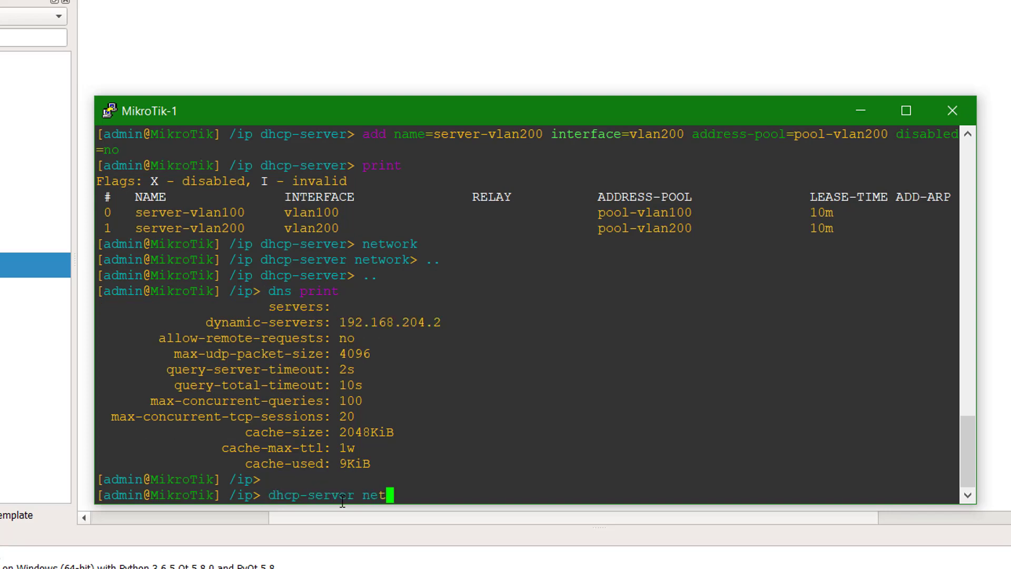
{"action": "key", "text": "Tab"}
{"action": "key", "text": "Return"}
{"action": "type", "text": "add "}
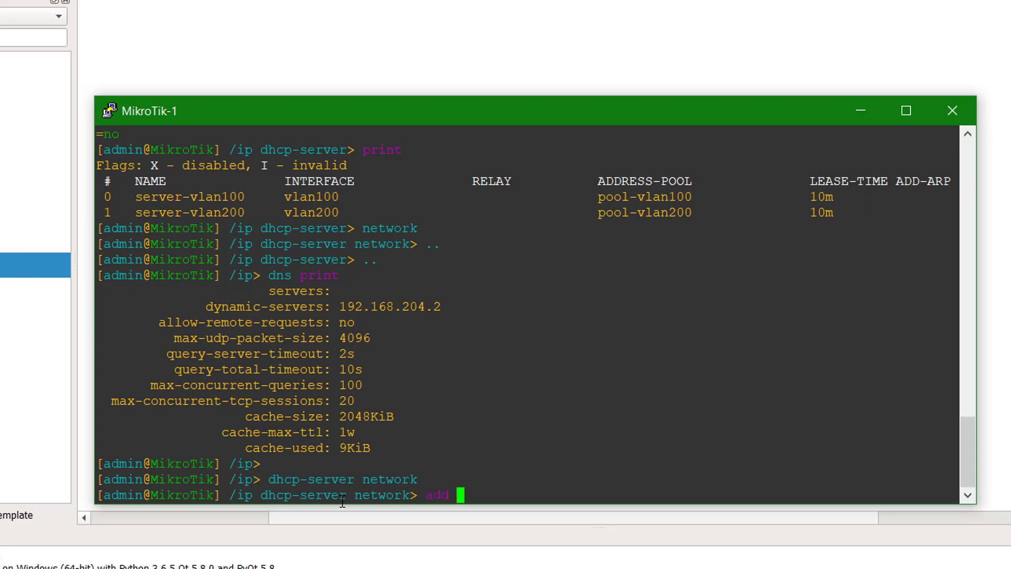
{"action": "type", "text": "boo"}
{"action": "key", "text": "Tab"}
{"action": "key", "text": "BackSpace"}
{"action": "key", "text": "BackSpace"}
{"action": "key", "text": "BackSpace"}
{"action": "key", "text": "BackSpace"}
{"action": "key", "text": "BackSpace"}
{"action": "key", "text": "BackSpace"}
{"action": "key", "text": "BackSpace"}
{"action": "key", "text": "BackSpace"}
{"action": "key", "text": "BackSpace"}
{"action": "key", "text": "BackSpace"}
{"action": "key", "text": "BackSpace"}
{"action": "key", "text": "BackSpace"}
{"action": "key", "text": "BackSpace"}
{"action": "key", "text": "BackSpace"}
{"action": "key", "text": "BackSpace"}
{"action": "type", "text": "a"}
{"action": "key", "text": "Tab"}
{"action": "type", "text": "10.10.10.0"}
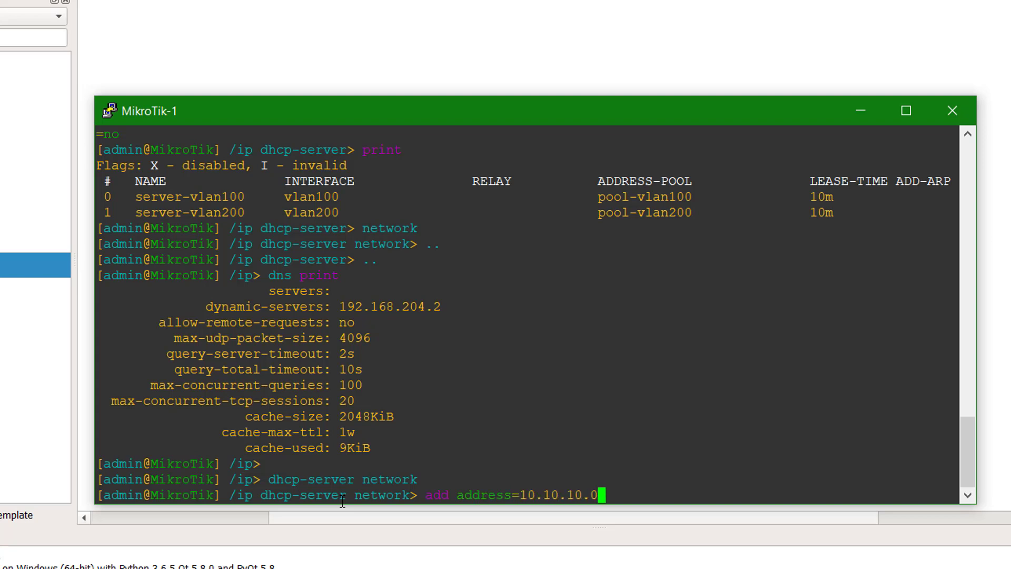
{"action": "type", "text": "/24 dns-server="}
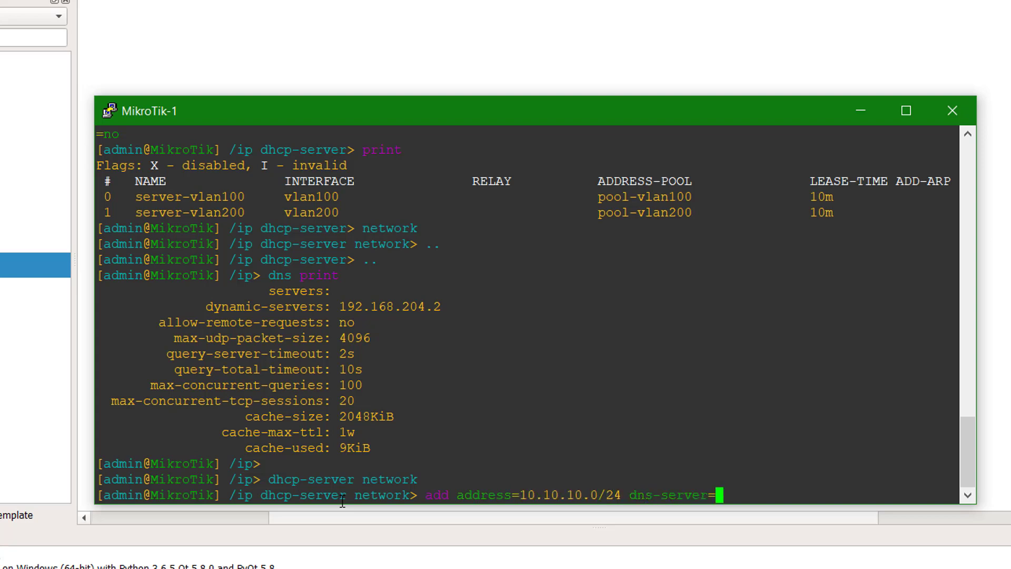
{"action": "right_click", "coordinate": [742, 491]}
{"action": "type", "text": "gateway="}
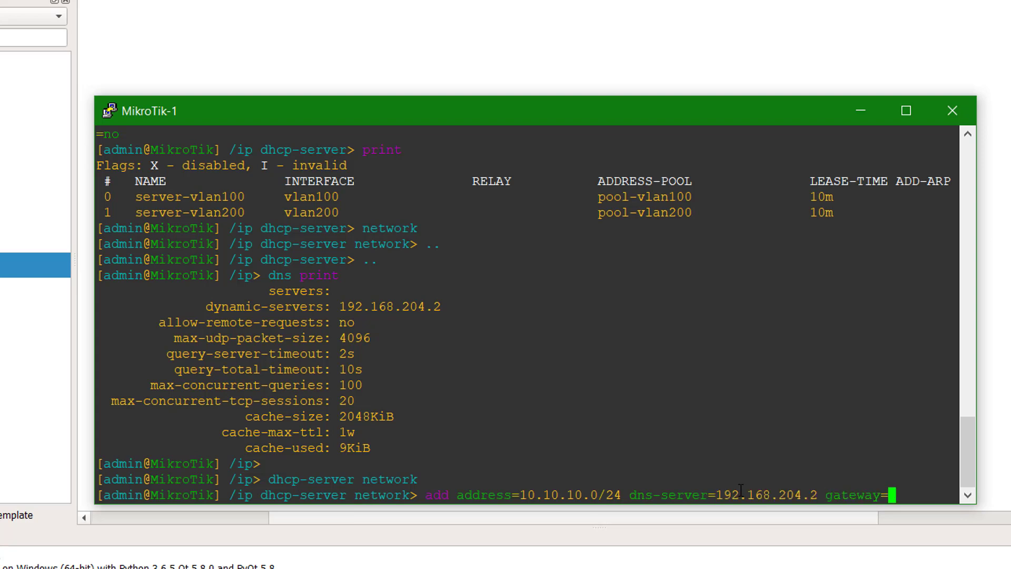
{"action": "type", "text": "10.101"}
{"action": "key", "text": "BackSpace"}
{"action": "type", "text": "."}
{"action": "type", "text": "10.10.10.1"}
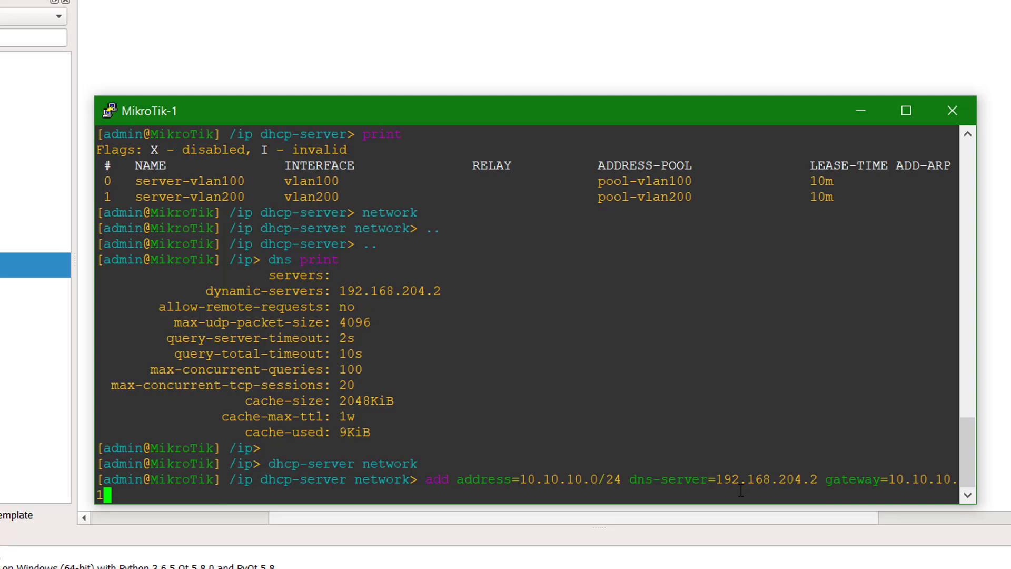
{"action": "key", "text": "Return"}
- Add network 20.20.20.0/24 with DNS 192.168.204.2 and gateway 20.20.20.1, list networks, close the console
{"action": "type", "text": "add "}
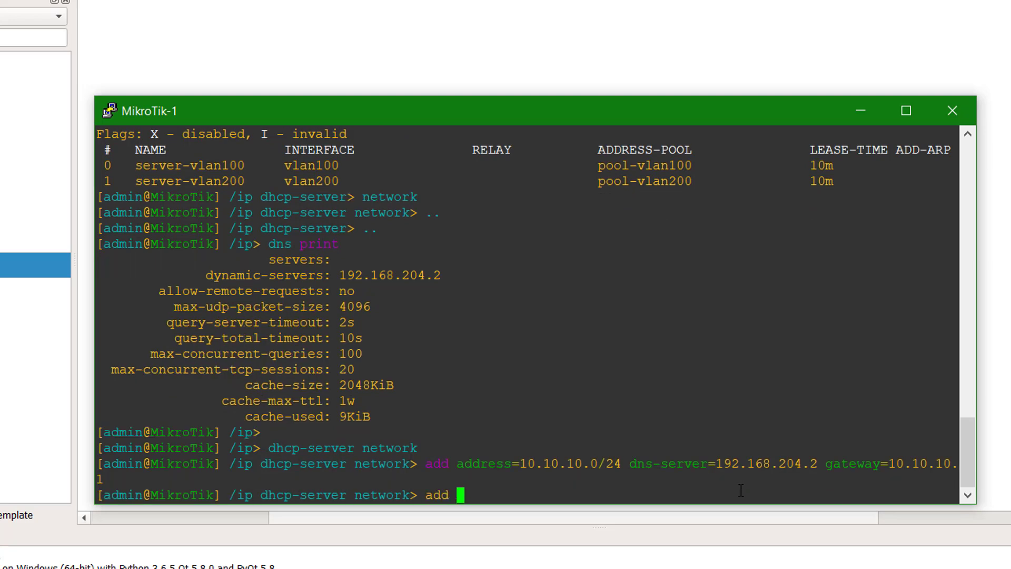
{"action": "type", "text": "address=20."}
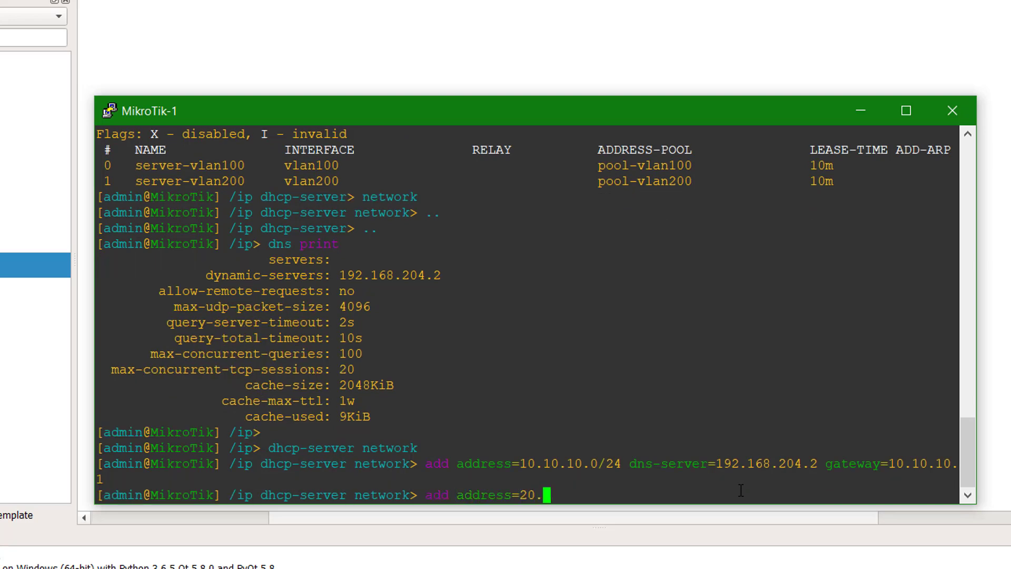
{"action": "type", "text": "20.20.0/24 dns-server="}
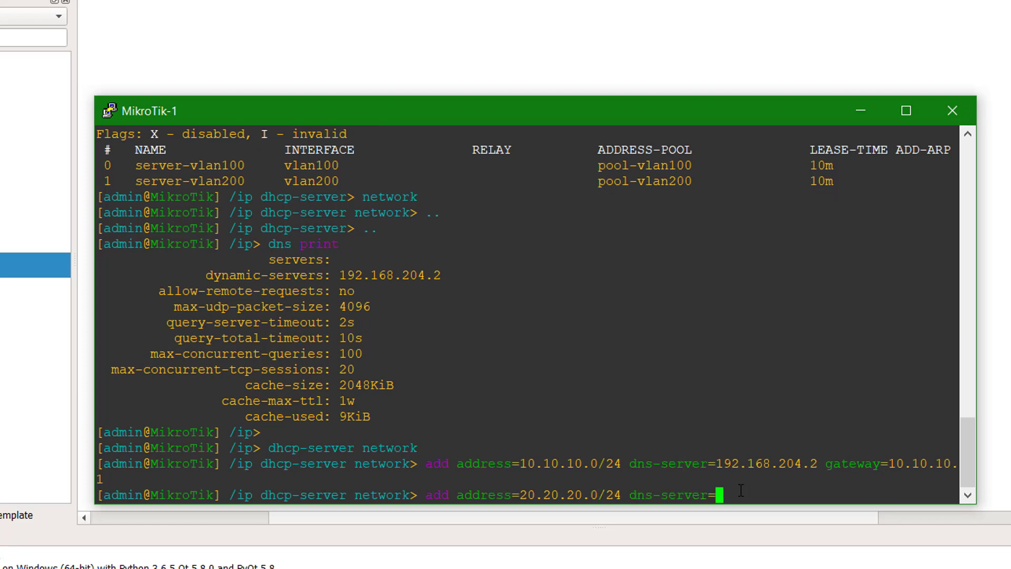
{"action": "right_click", "coordinate": [741, 491]}
{"action": "type", "text": "gateway="}
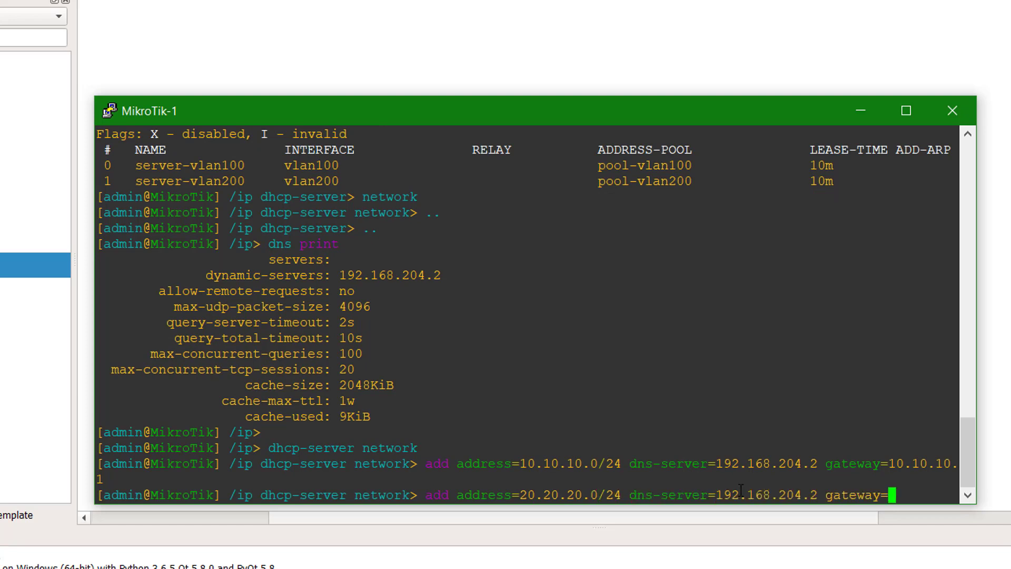
{"action": "type", "text": "20.20.20."}
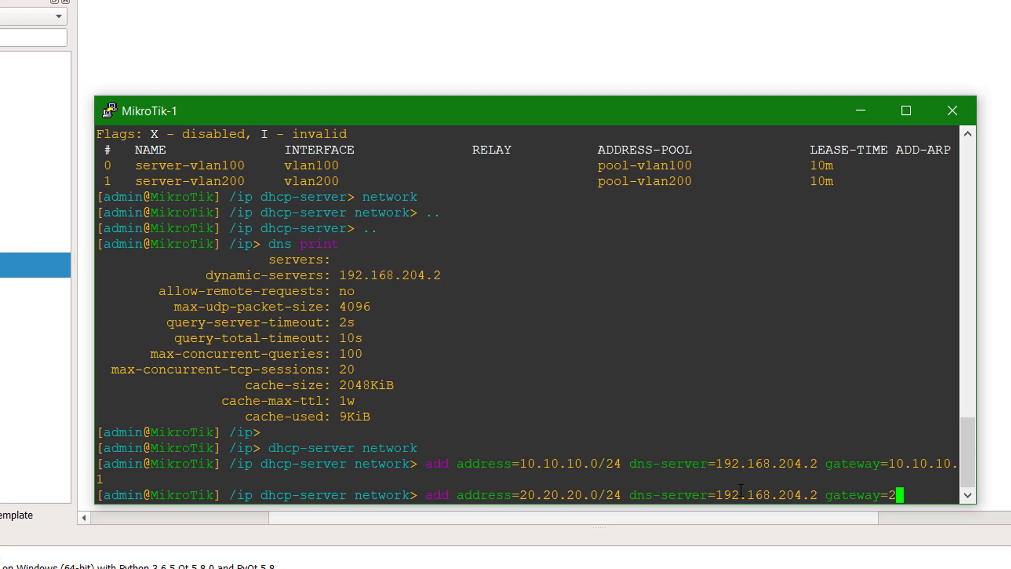
{"action": "type", "text": "1"}
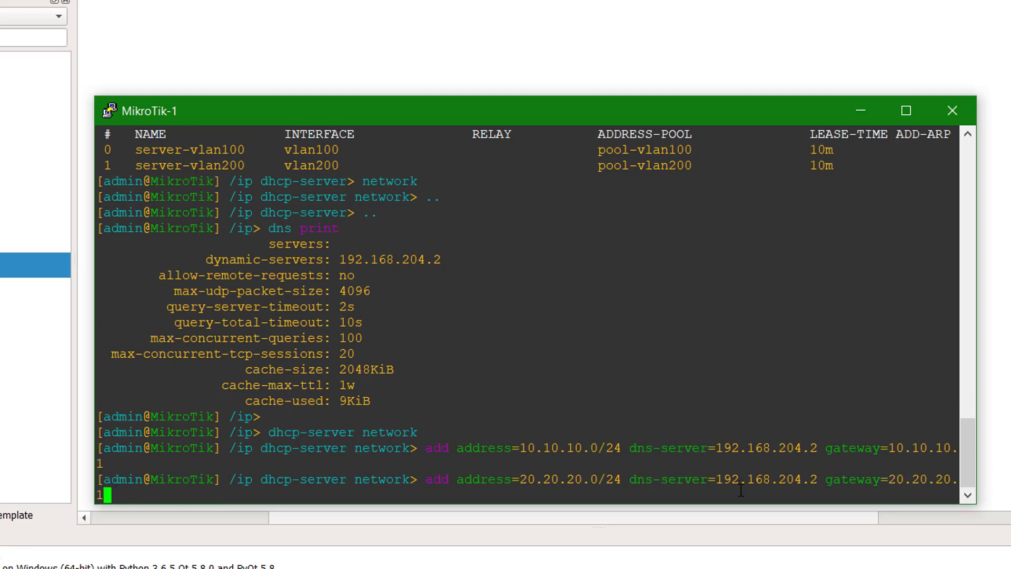
{"action": "key", "text": "Return"}
{"action": "type", "text": "print"}
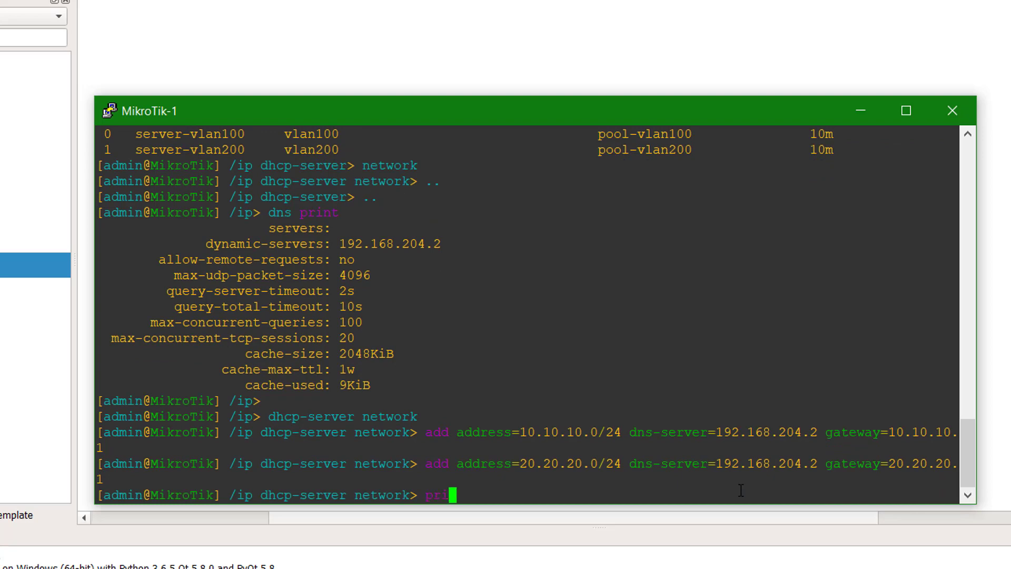
{"action": "key", "text": "Return"}
{"action": "key", "text": "Return"}
{"action": "key", "text": "Return"}
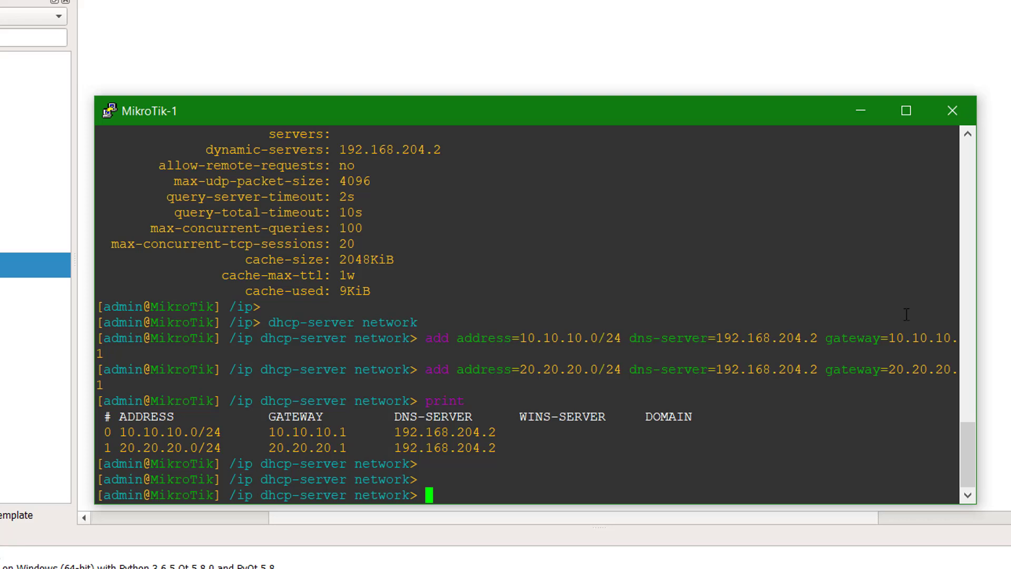
{"action": "left_click", "coordinate": [957, 114]}
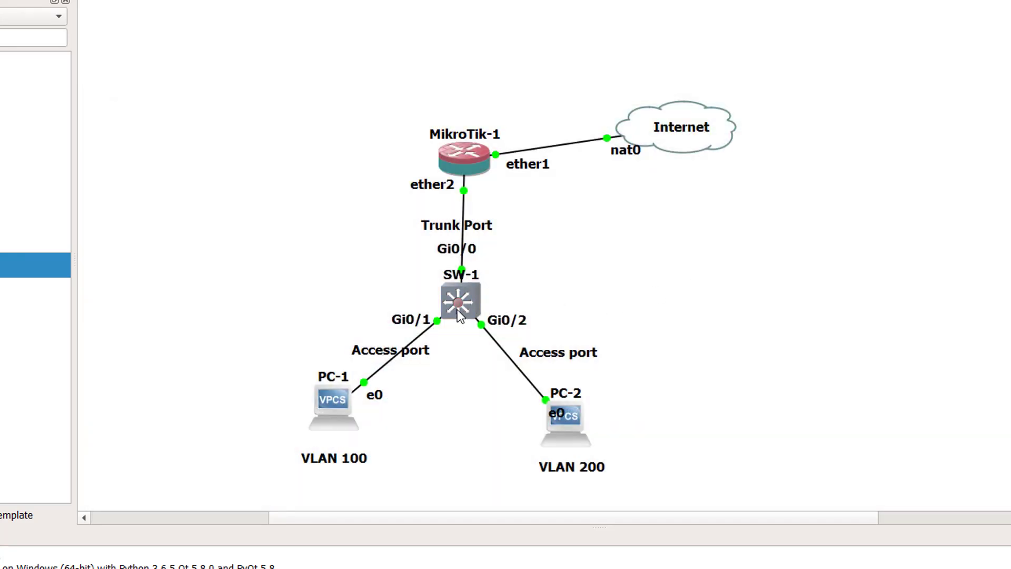
- Open the SW-1 console and enter global configuration mode
{"action": "mouse_move", "coordinate": [459, 316]}
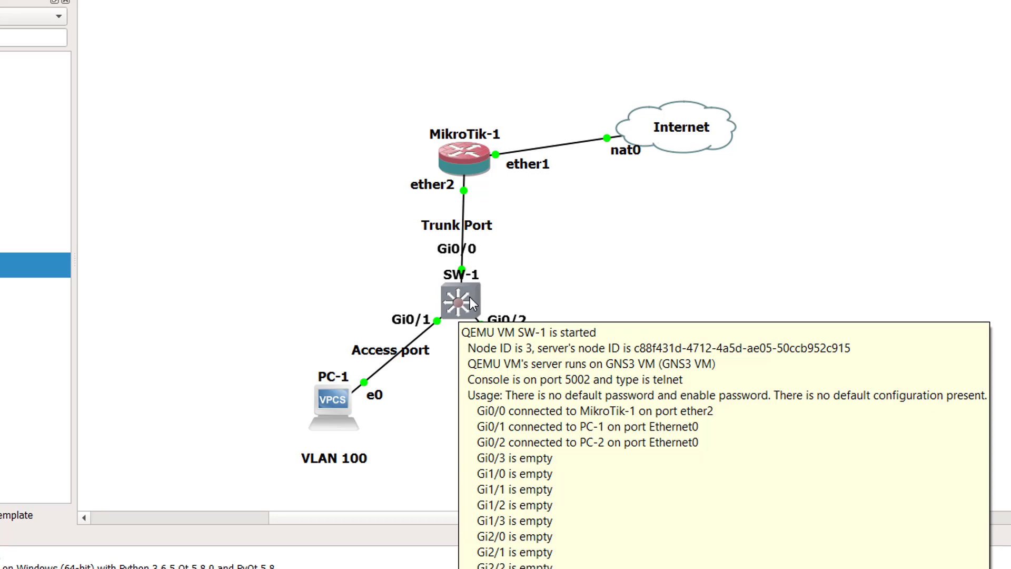
{"action": "double_click", "coordinate": [470, 297]}
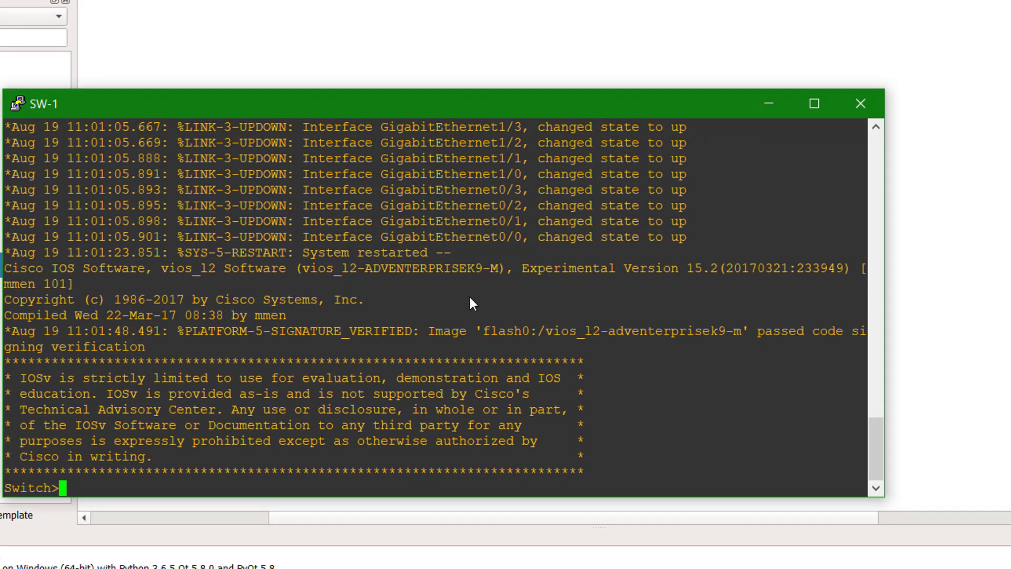
{"action": "type", "text": "en"}
{"action": "key", "text": "Return"}
{"action": "type", "text": "conf t"}
{"action": "key", "text": "Return"}
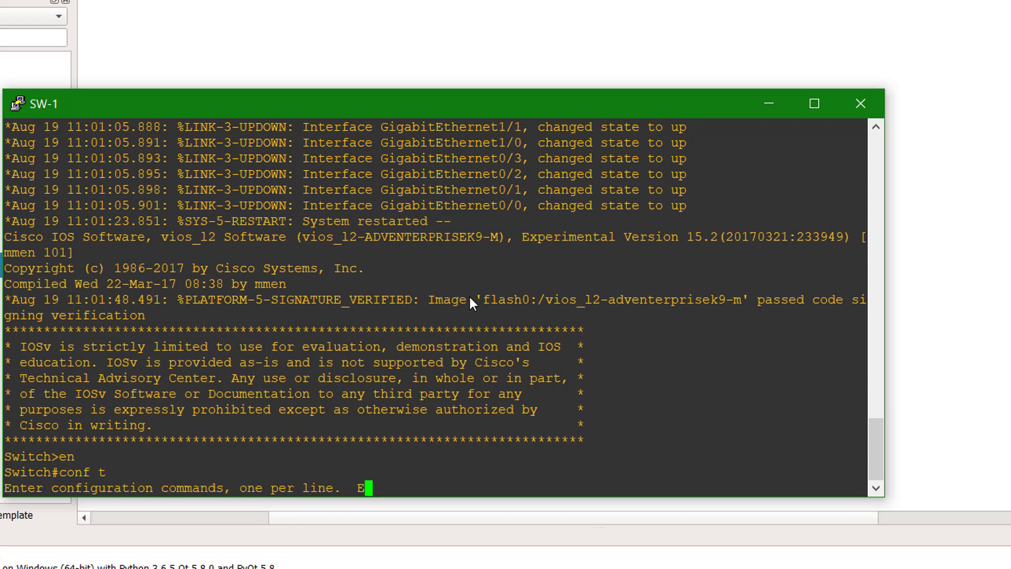
- Set the switch hostname to SW1
{"action": "type", "text": "host"}
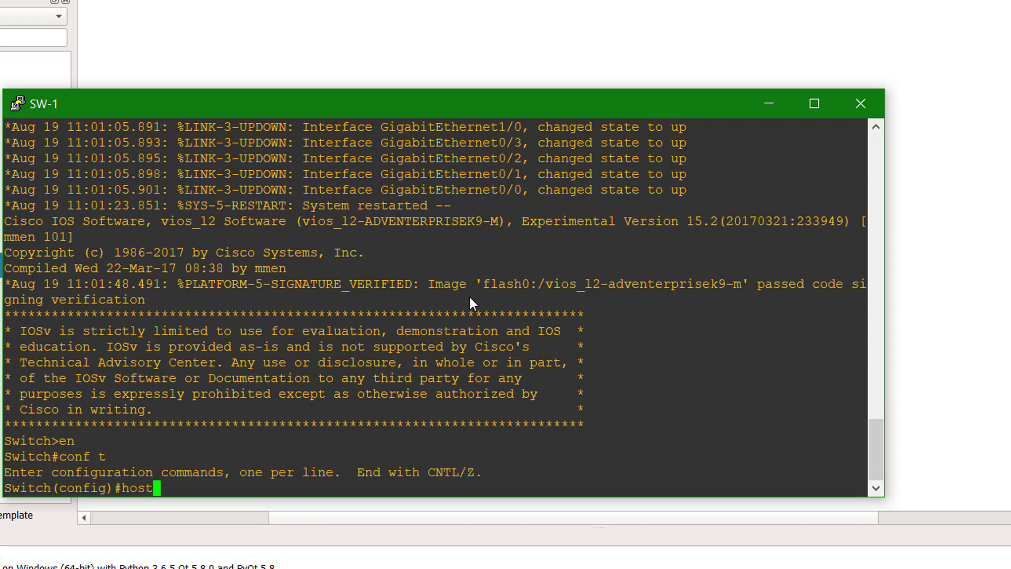
{"action": "key", "text": "Tab"}
{"action": "type", "text": "SW1"}
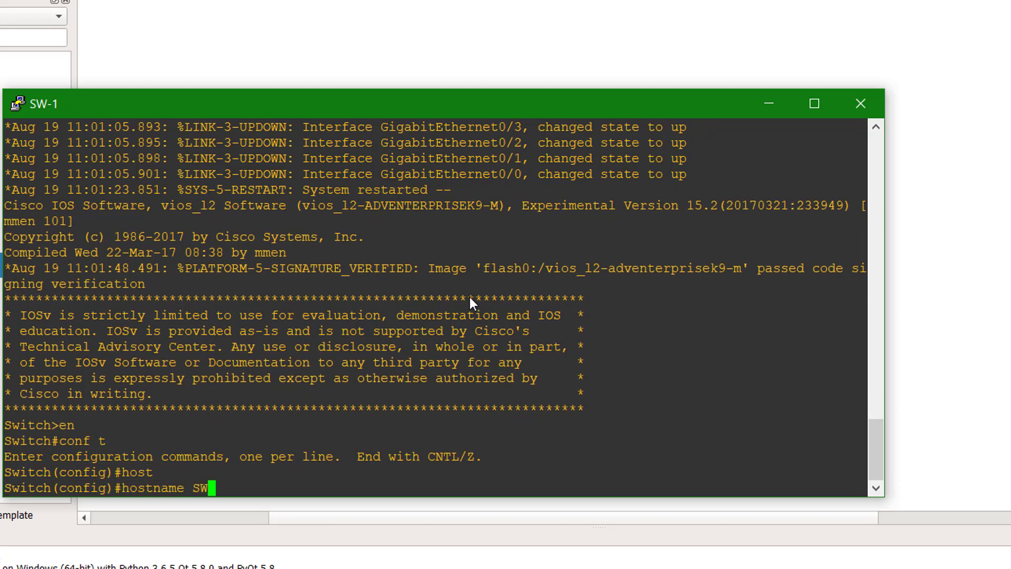
{"action": "key", "text": "Return"}
{"action": "key", "text": "Return"}
{"action": "key", "text": "Return"}
{"action": "key", "text": "Return"}
{"action": "key", "text": "Return"}
{"action": "key", "text": "Return"}
{"action": "key", "text": "Return"}
{"action": "key", "text": "Return"}
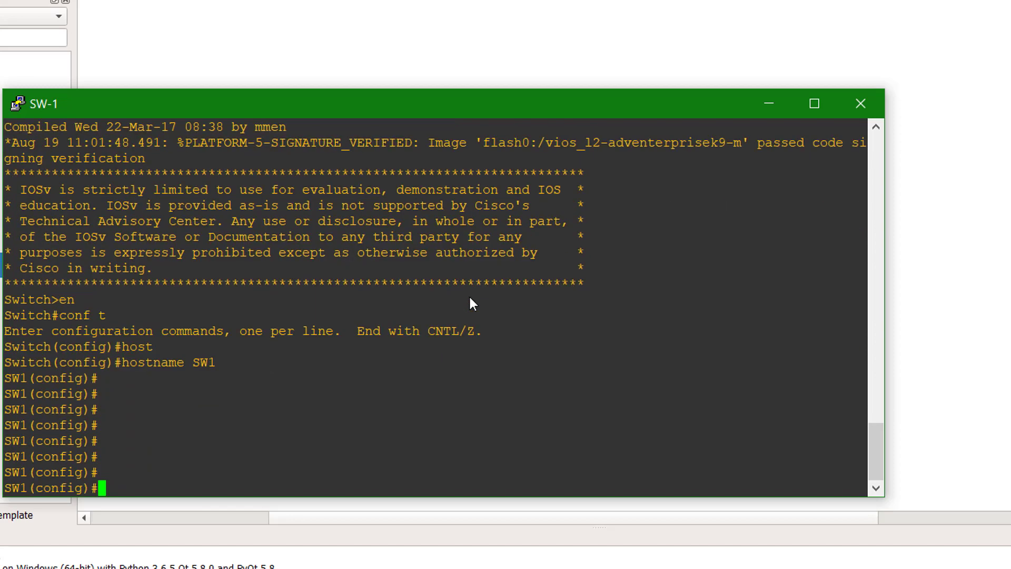
{"action": "type", "text": "vla"}
{"action": "key", "text": "Tab"}
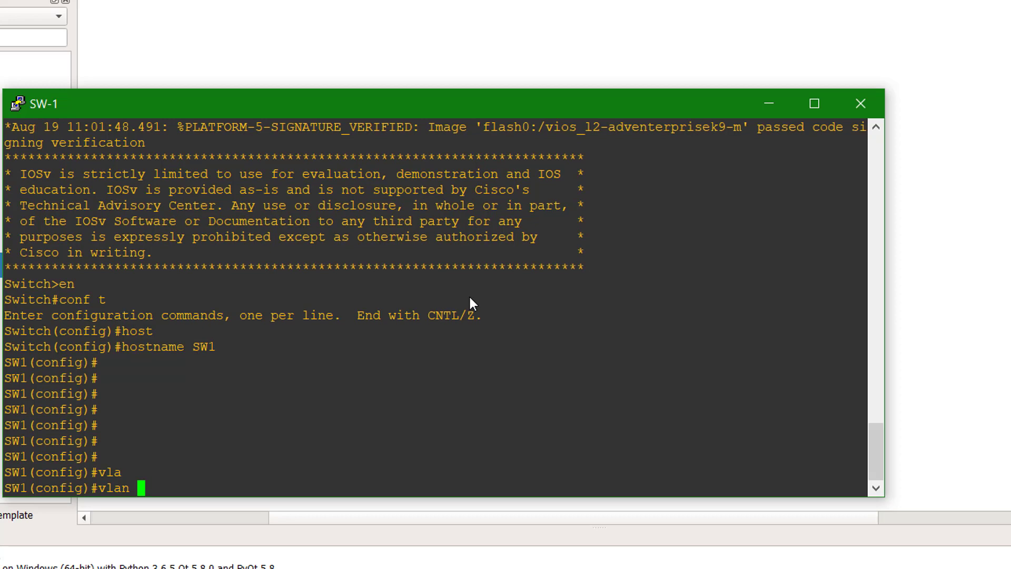
- Create VLAN 100 on SW-1 and name it vlan100
{"action": "type", "text": "100 nam"}
{"action": "key", "text": "Tab"}
{"action": "key", "text": "BackSpace"}
{"action": "key", "text": "BackSpace"}
{"action": "key", "text": "BackSpace"}
{"action": "key", "text": "BackSpace"}
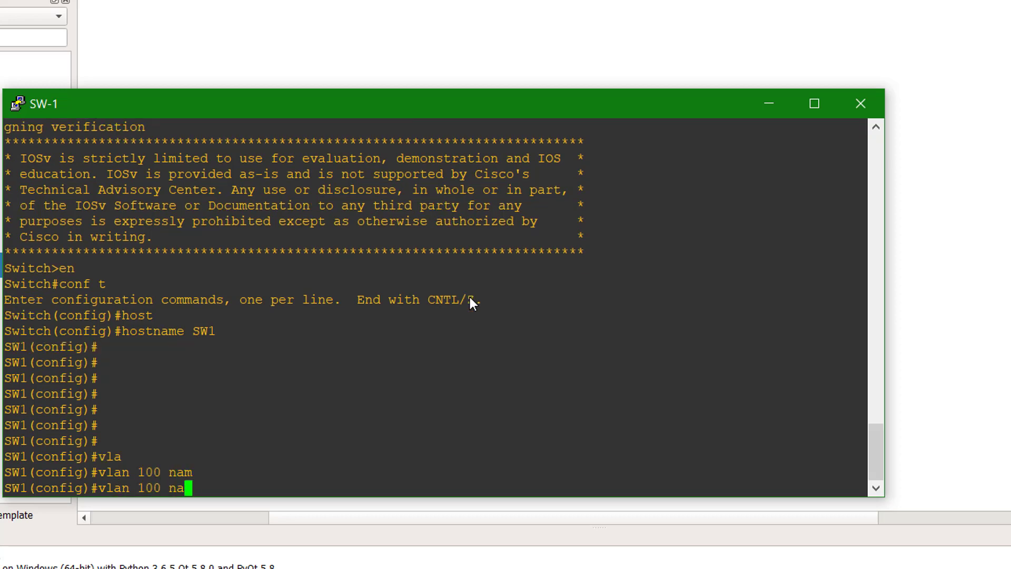
{"action": "key", "text": "Return"}
{"action": "type", "text": "nam"}
{"action": "key", "text": "Tab"}
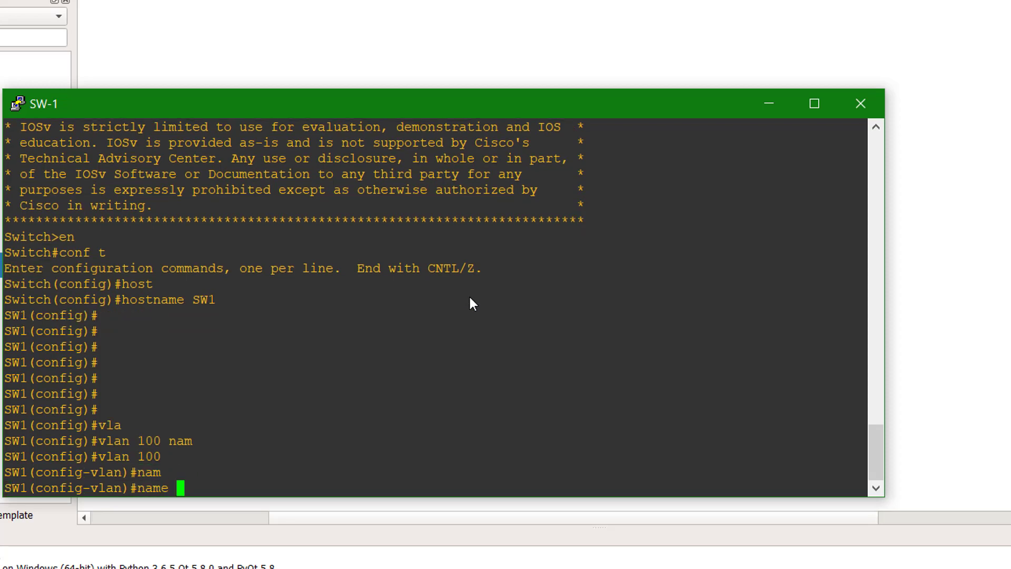
{"action": "type", "text": "vlan100"}
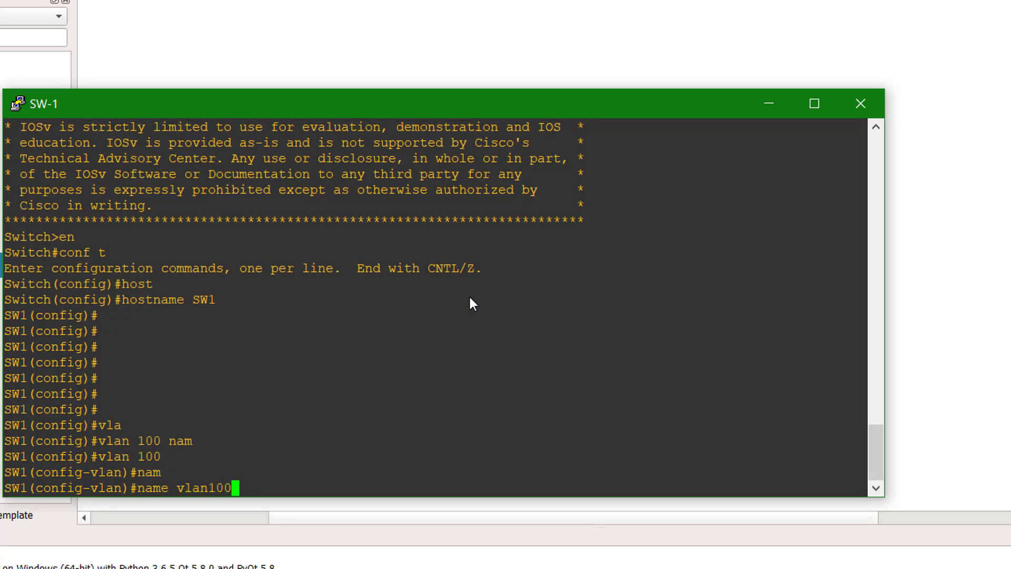
{"action": "key", "text": "Return"}
{"action": "type", "text": "exit"}
{"action": "key", "text": "Return"}
{"action": "key", "text": "Return"}
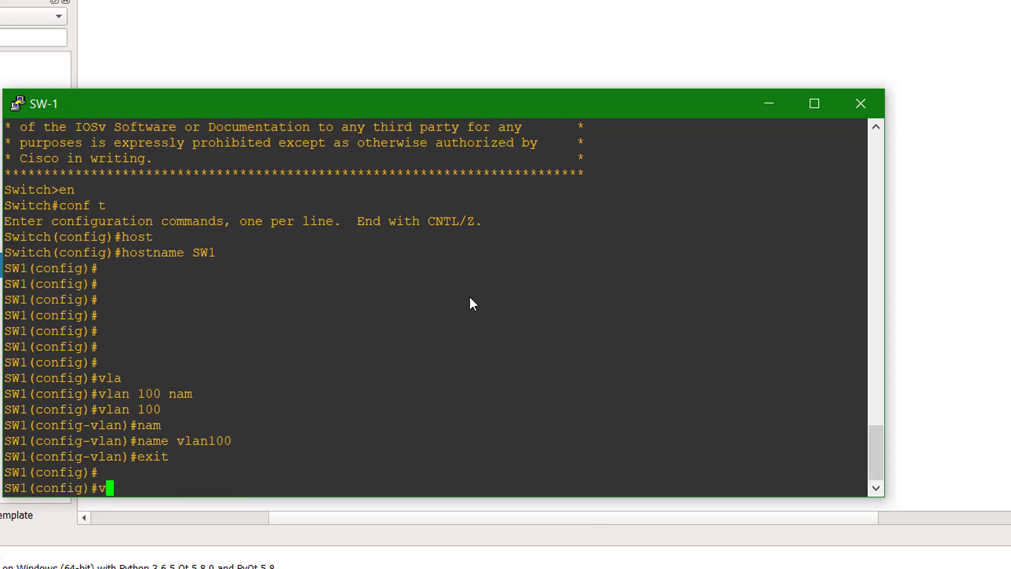
- Create VLAN 200 named vlan200 and leave configuration mode
{"action": "type", "text": "vl"}
{"action": "key", "text": "Tab"}
{"action": "type", "text": "200"}
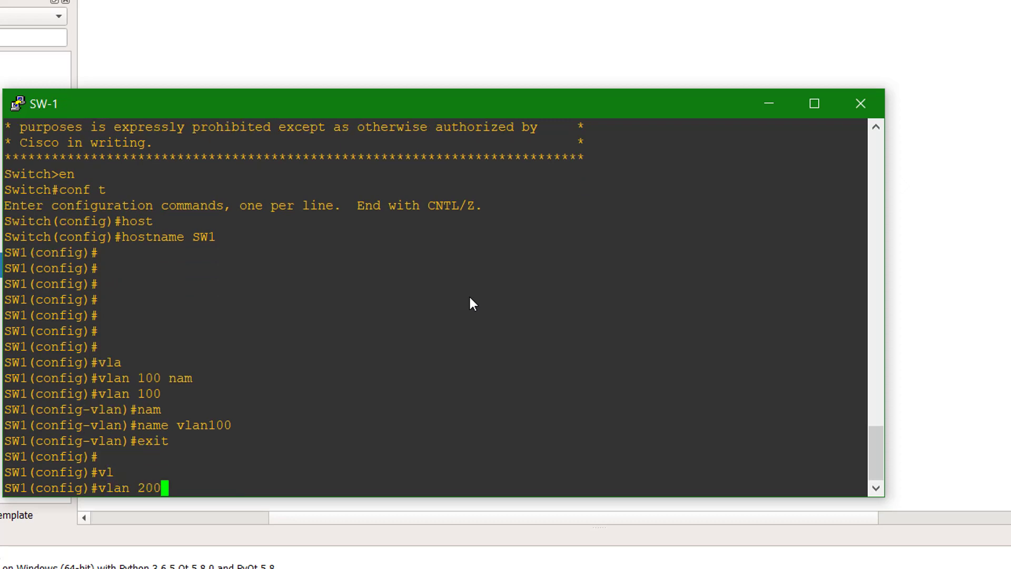
{"action": "key", "text": "Return"}
{"action": "type", "text": "nam"}
{"action": "key", "text": "Tab"}
{"action": "type", "text": "vlan"}
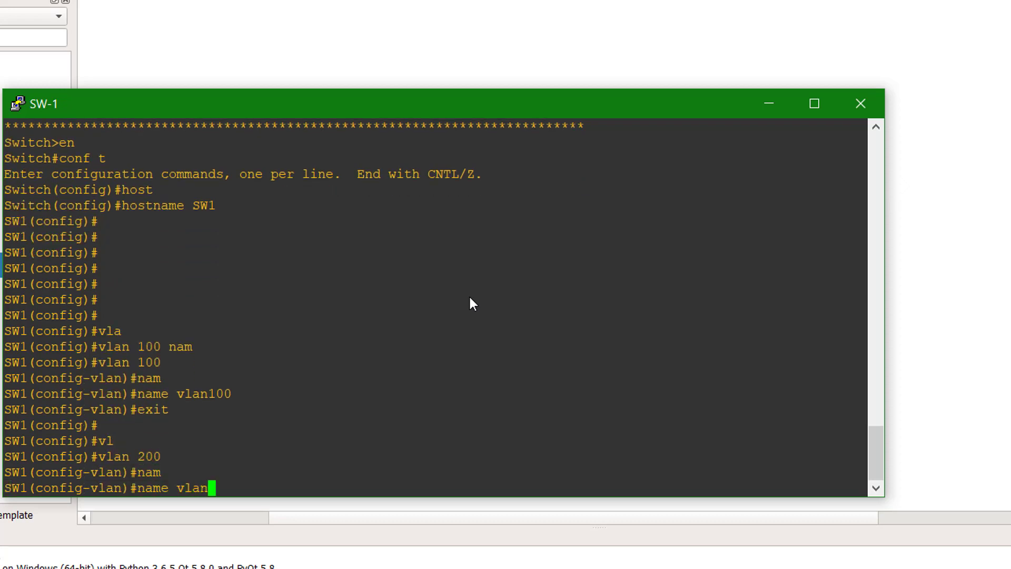
{"action": "type", "text": "200"}
{"action": "key", "text": "Return"}
{"action": "type", "text": "end"}
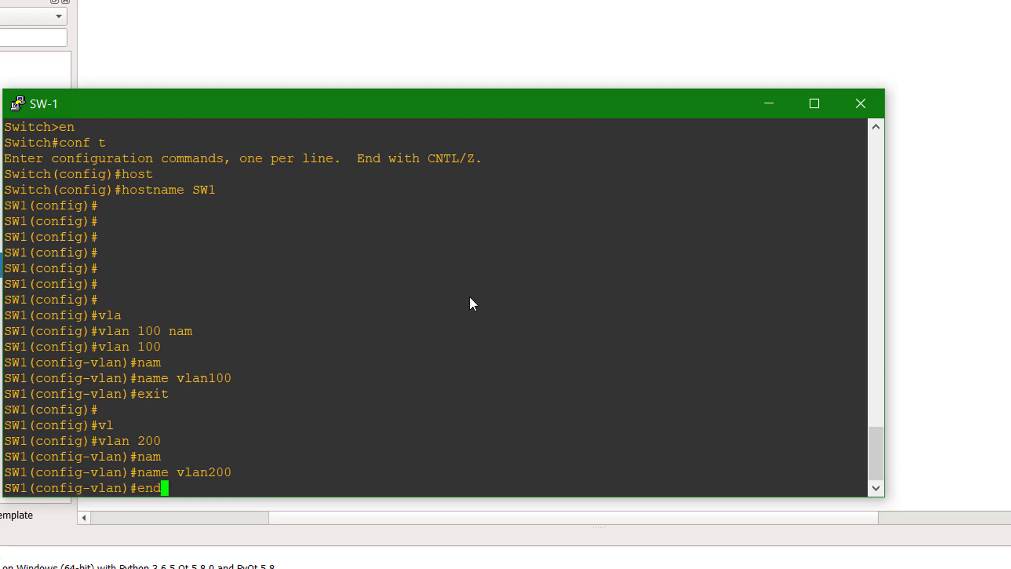
{"action": "key", "text": "Return"}
{"action": "key", "text": "Return"}
{"action": "key", "text": "Return"}
{"action": "key", "text": "Return"}
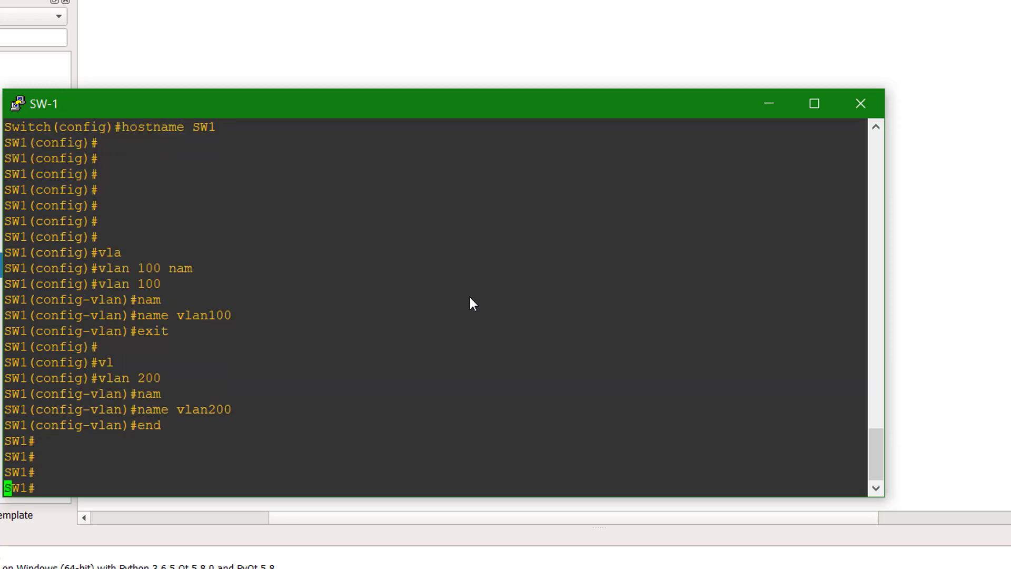
- Run show vlan brief to confirm vlan100 and vlan200 are active, then minimize the SW-1 console
{"action": "key", "text": "Return"}
{"action": "key", "text": "Return"}
{"action": "key", "text": "Return"}
{"action": "type", "text": "sho"}
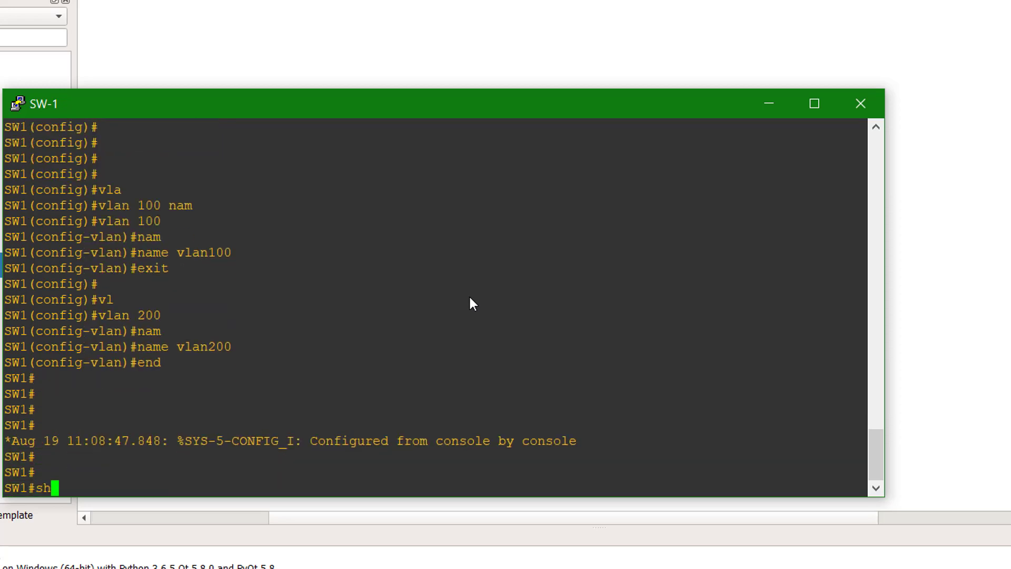
{"action": "key", "text": "Tab"}
{"action": "type", "text": "vlan bri"}
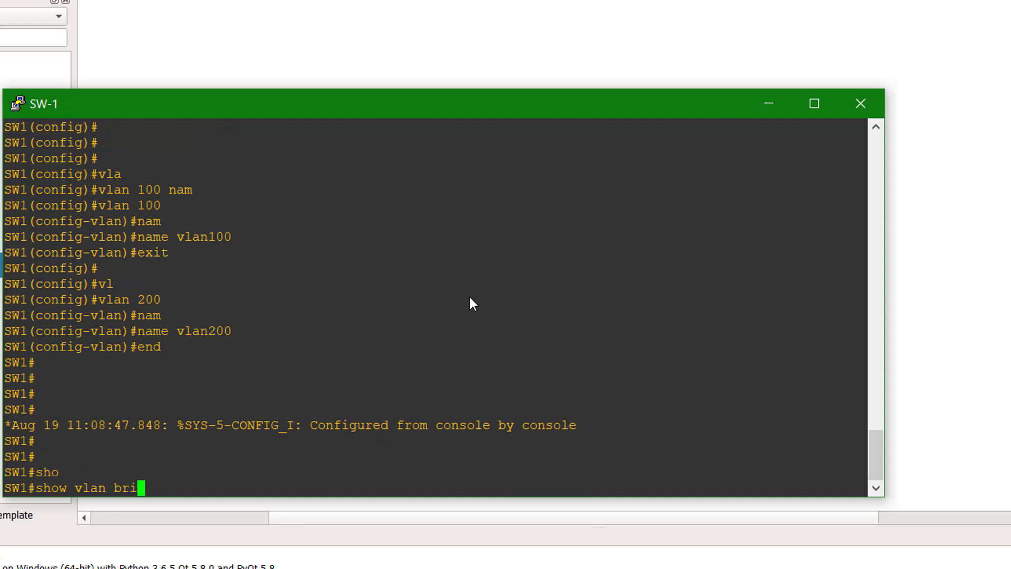
{"action": "key", "text": "Tab"}
{"action": "key", "text": "Return"}
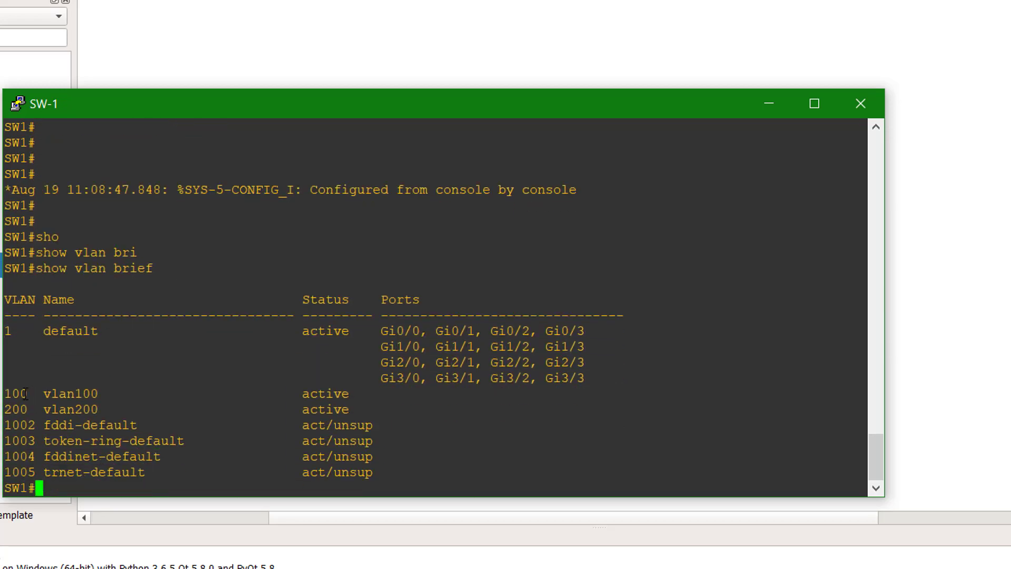
{"action": "left_click_drag", "start_coordinate": [10, 392], "coordinate": [357, 404]}
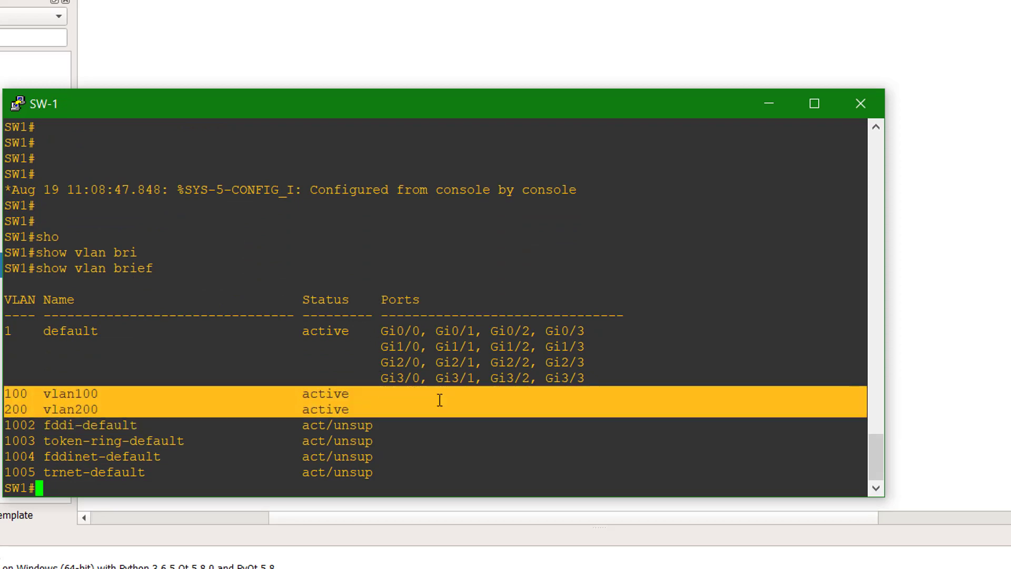
{"action": "left_click", "coordinate": [365, 406]}
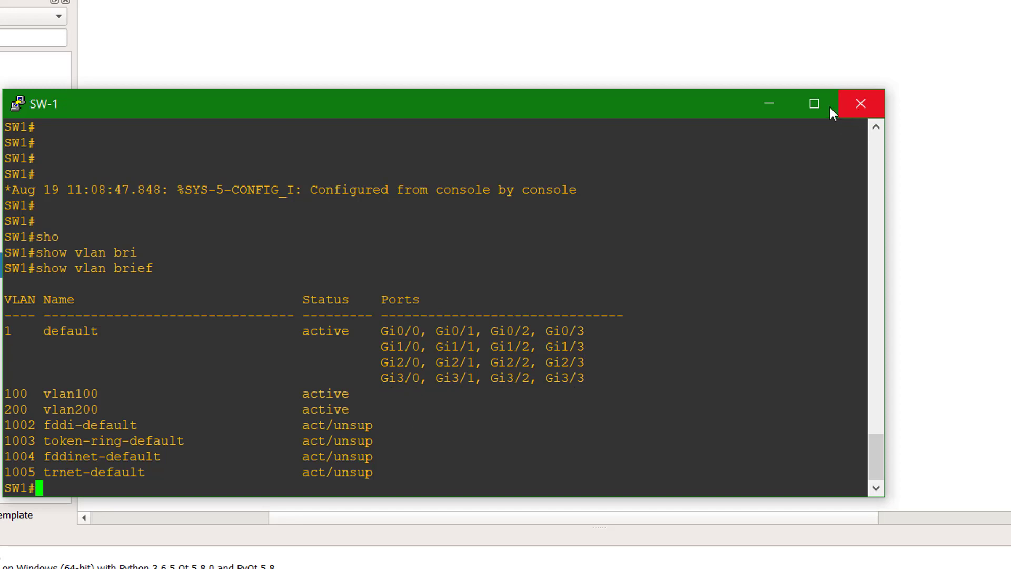
{"action": "left_click", "coordinate": [771, 103]}
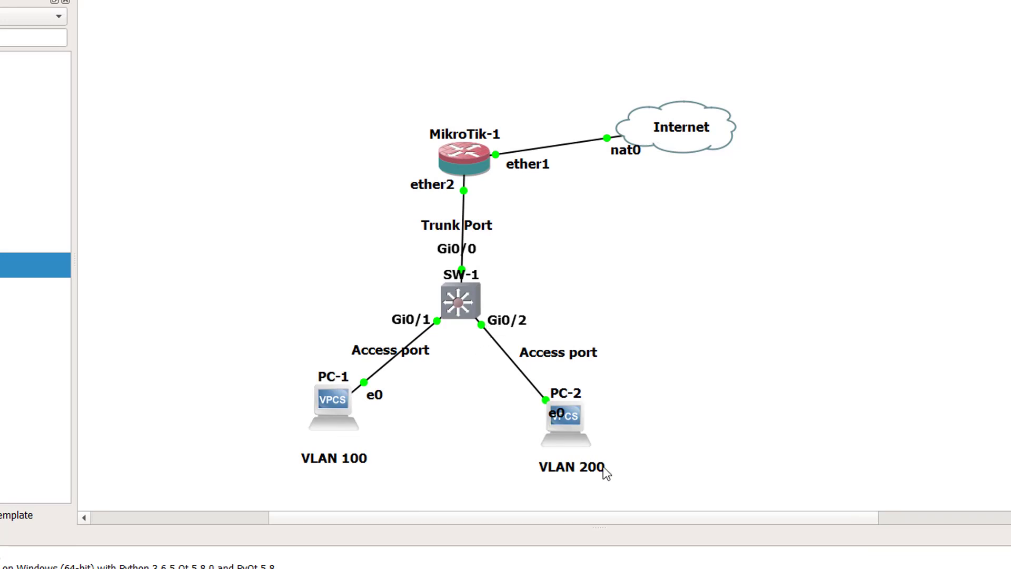
- Restore the SW-1 console and enter configuration for interface Gi0/1
{"action": "left_click", "coordinate": [603, 568]}
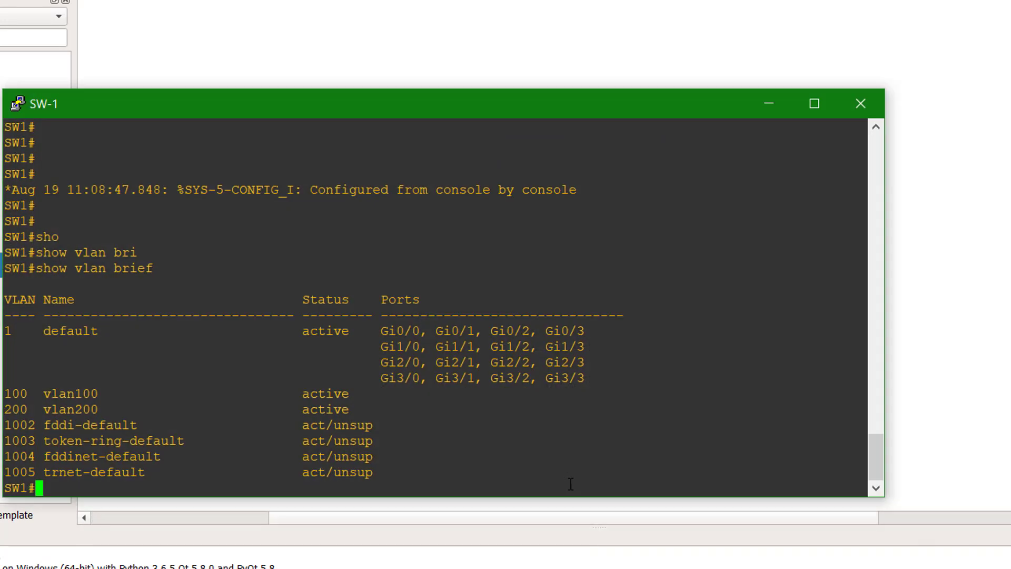
{"action": "type", "text": "conf t"}
{"action": "key", "text": "Return"}
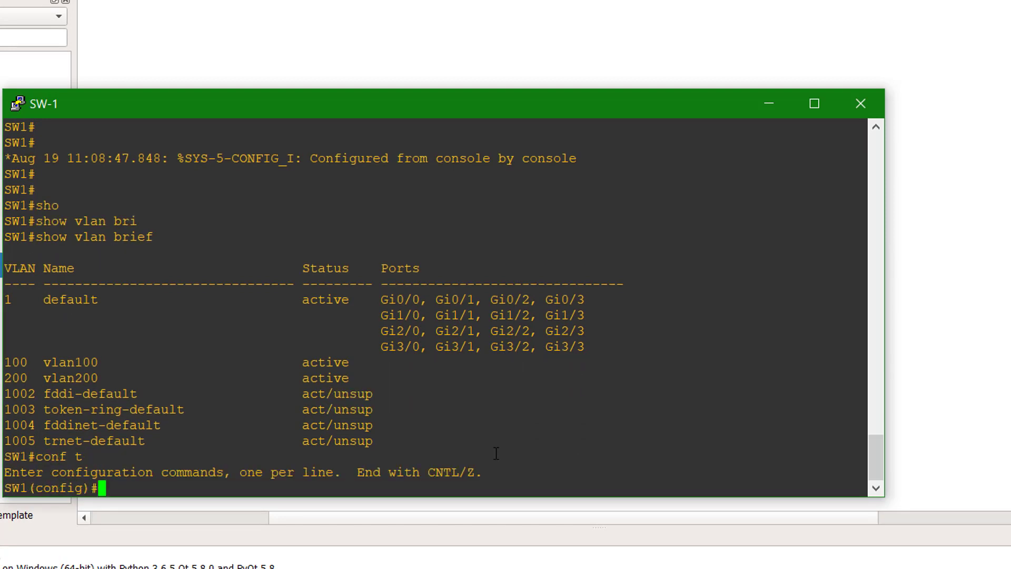
{"action": "type", "text": "int"}
{"action": "key", "text": "Tab"}
{"action": "type", "text": "gi0/1"}
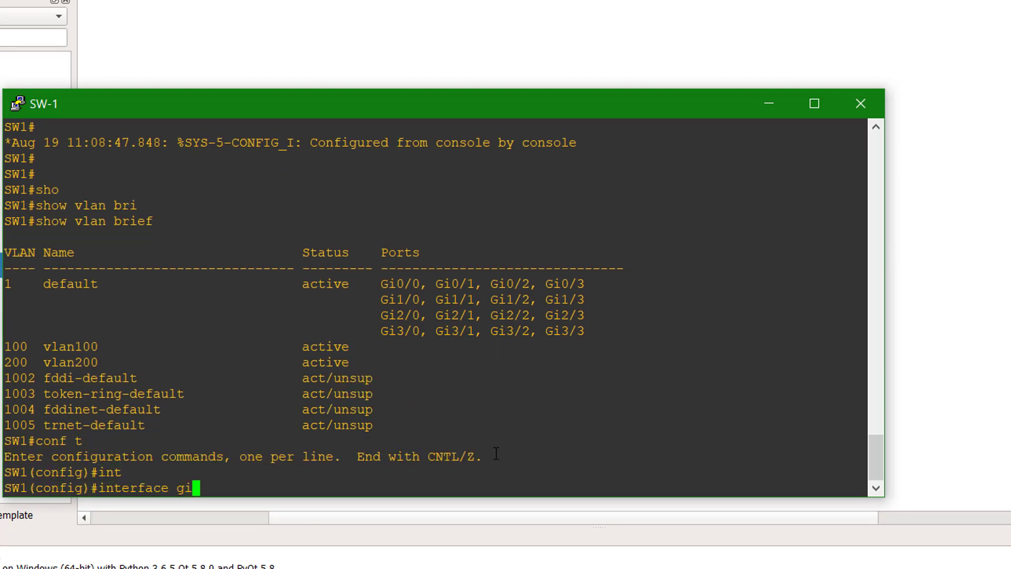
{"action": "key", "text": "Return"}
- Set Gi0/1 to switchport mode access
{"action": "type", "text": "sw"}
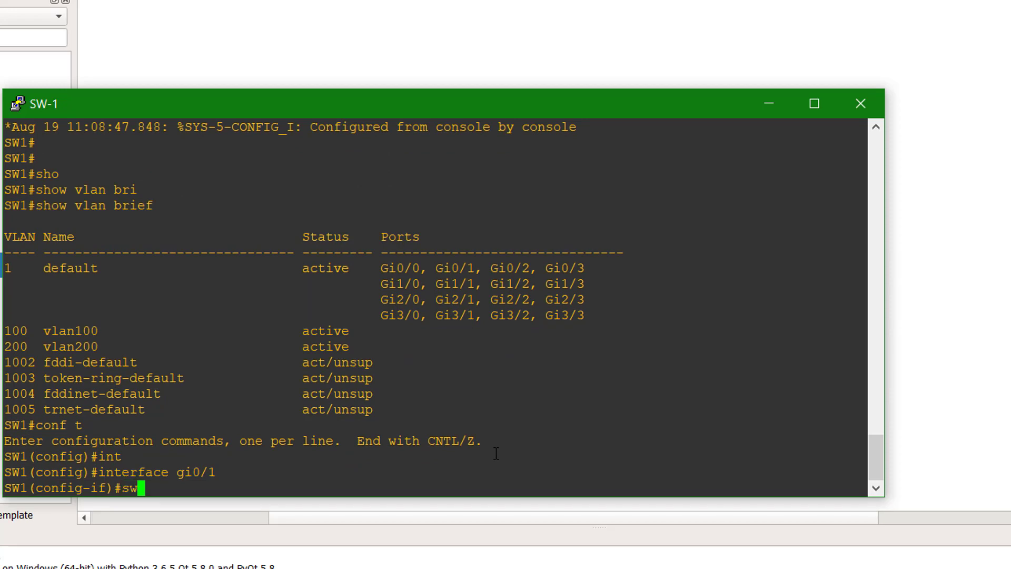
{"action": "key", "text": "Tab"}
{"action": "type", "text": "mo"}
{"action": "key", "text": "Tab"}
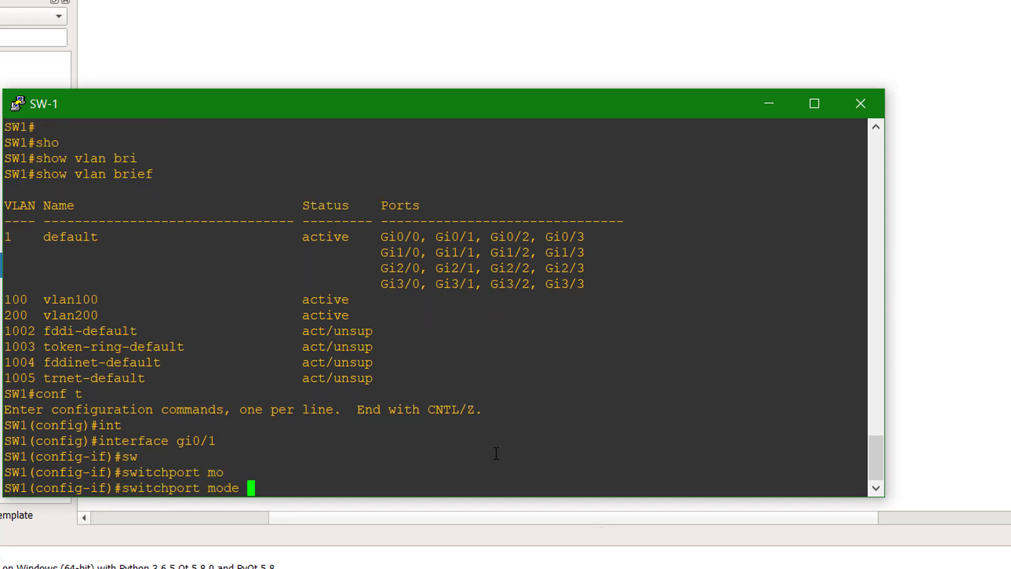
{"action": "type", "text": "ac"}
{"action": "key", "text": "Tab"}
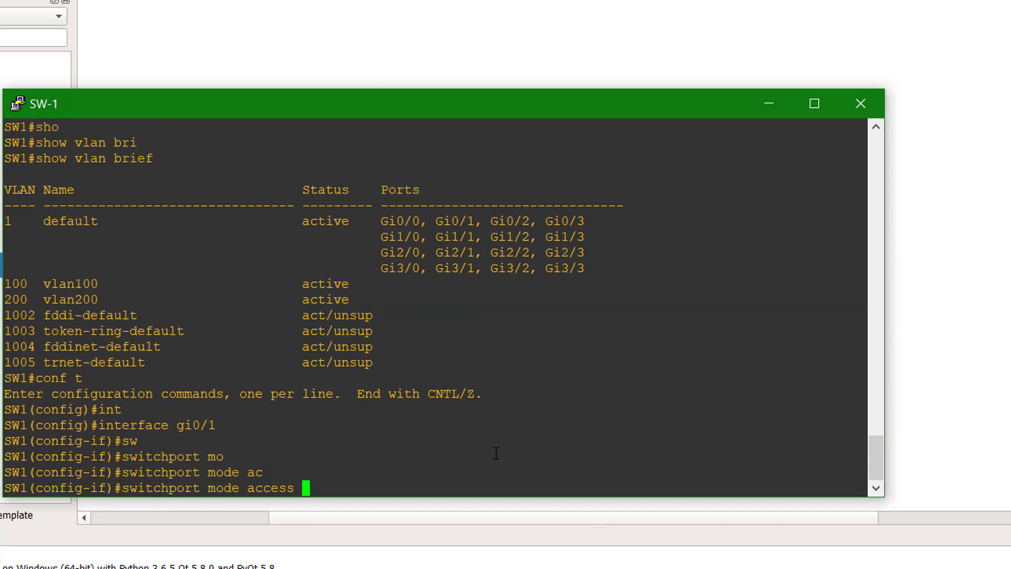
{"action": "key", "text": "Return"}
- Assign Gi0/1 to access VLAN 100 and enable it with no shutdown
{"action": "type", "text": "sw"}
{"action": "key", "text": "Tab"}
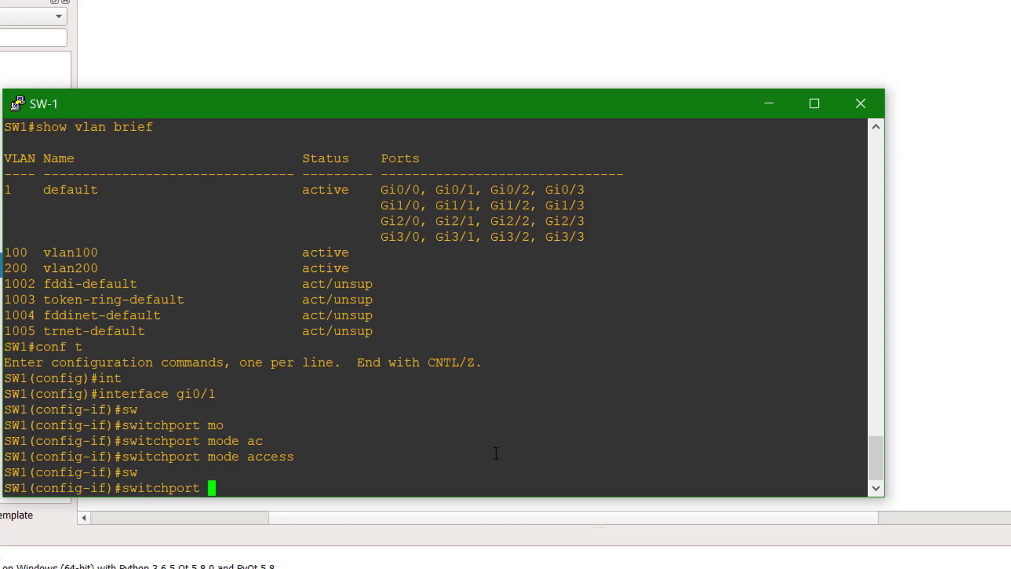
{"action": "type", "text": "ac"}
{"action": "key", "text": "Tab"}
{"action": "key", "text": "Tab"}
{"action": "type", "text": "100"}
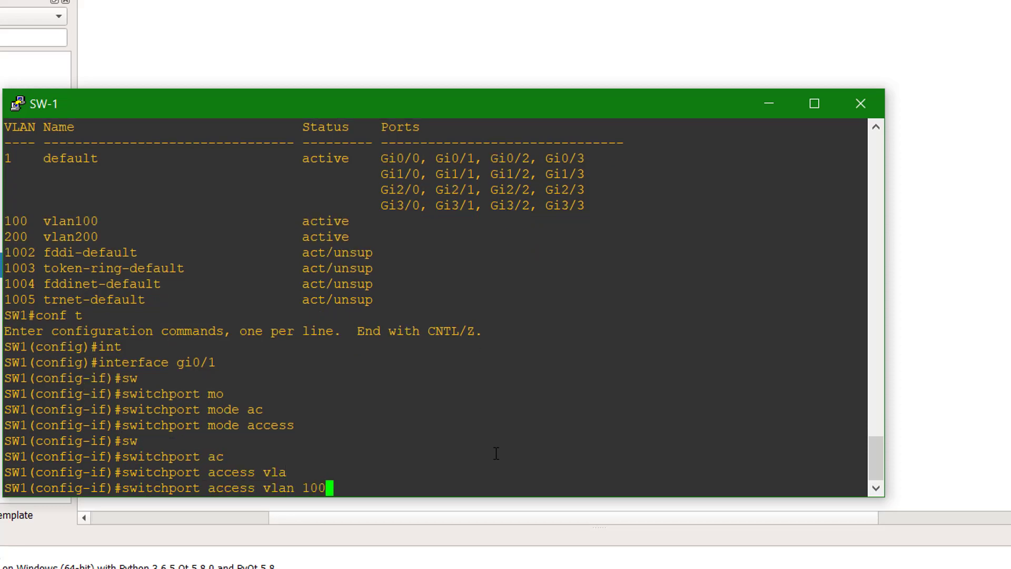
{"action": "key", "text": "Return"}
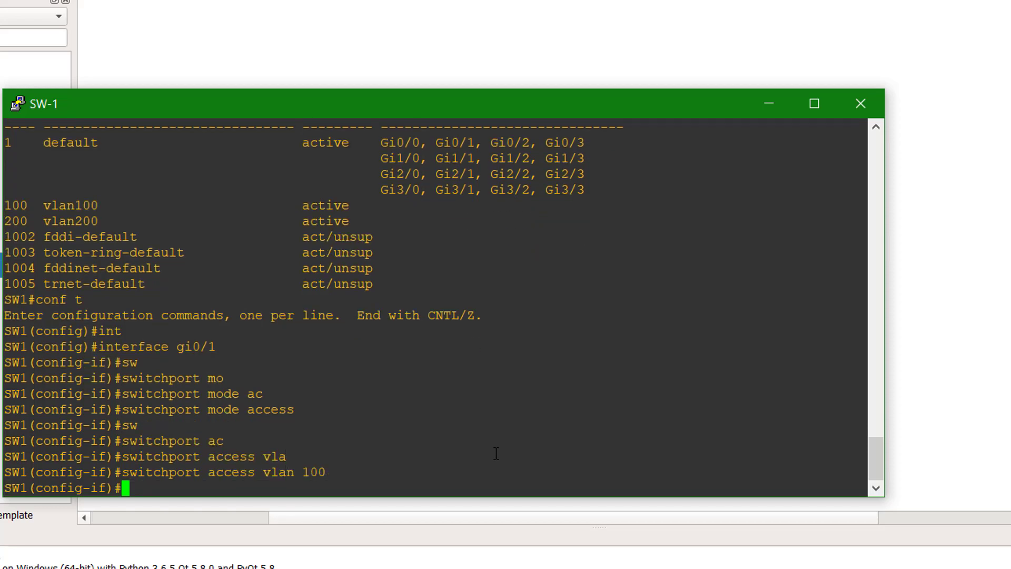
{"action": "type", "text": "nos"}
{"action": "key", "text": "BackSpace"}
{"action": "key", "text": "BackSpace"}
{"action": "type", "text": "o sh"}
{"action": "key", "text": "Return"}
- Leave Gi0/1 and start the interface command for Gi0/2
{"action": "type", "text": "exit"}
{"action": "key", "text": "Return"}
{"action": "key", "text": "Return"}
{"action": "key", "text": "Return"}
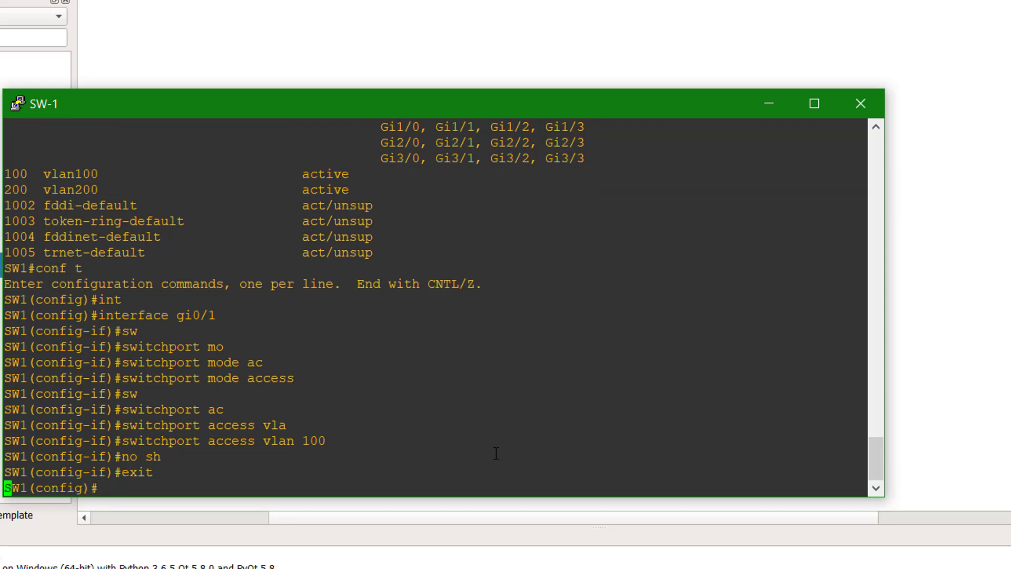
{"action": "type", "text": "int"}
{"action": "key", "text": "Tab"}
{"action": "type", "text": "gi0/2"}
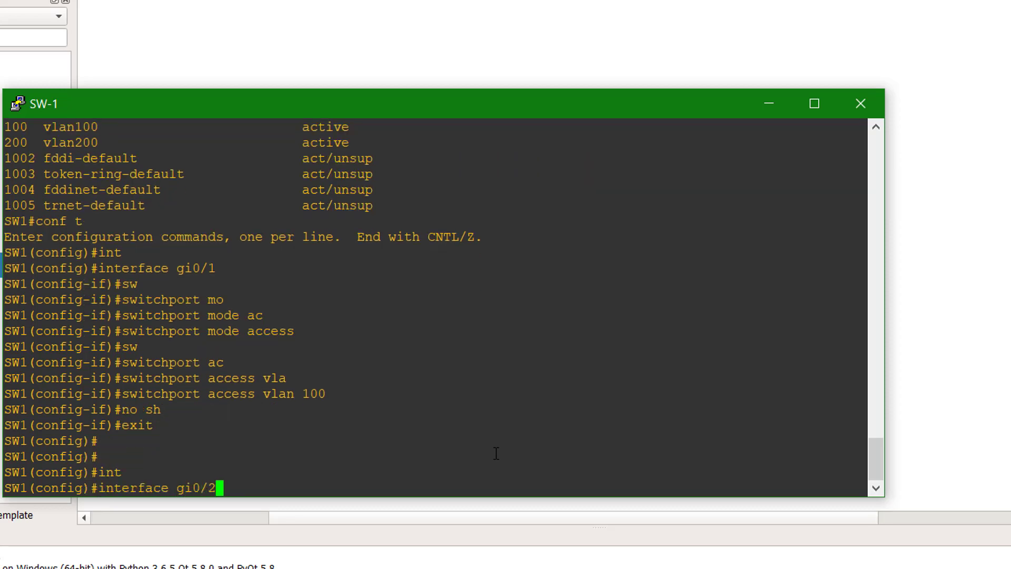
- Enter interface Gi0/2 and set it to switchport mode access
{"action": "key", "text": "Return"}
{"action": "type", "text": "sw"}
{"action": "key", "text": "Tab"}
{"action": "type", "text": "mo"}
{"action": "key", "text": "Tab"}
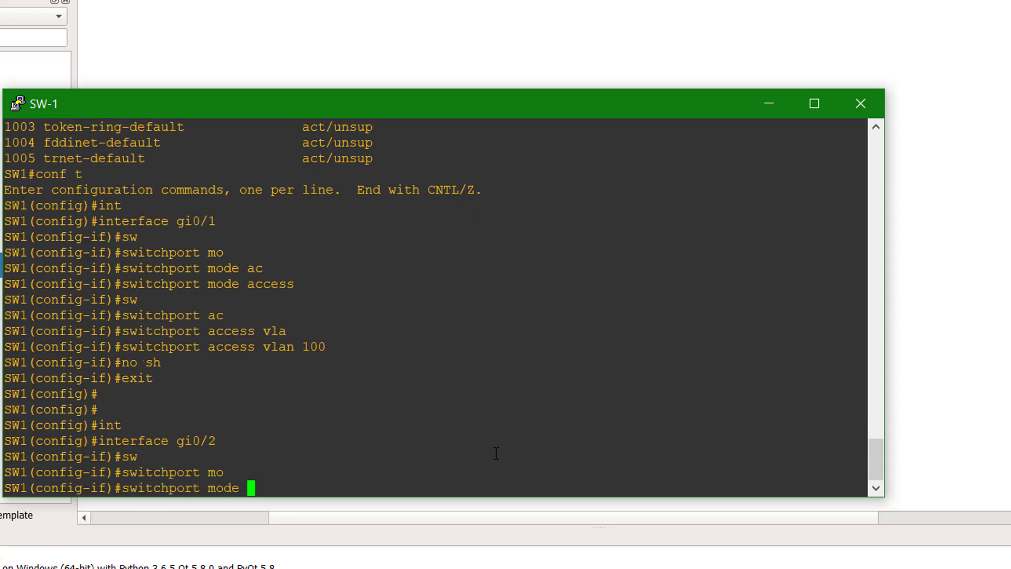
{"action": "type", "text": "acc"}
{"action": "key", "text": "Tab"}
{"action": "key", "text": "Return"}
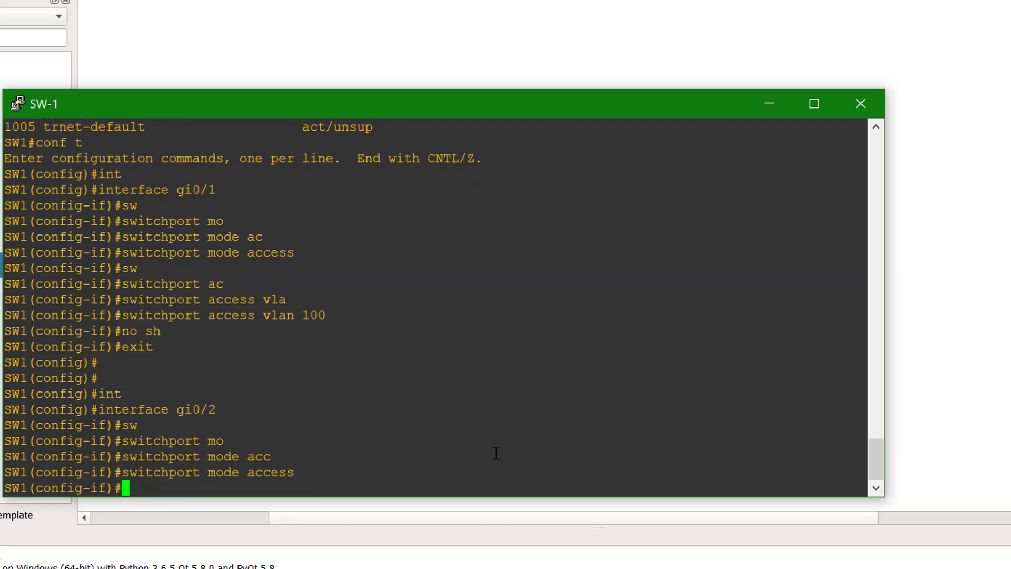
- Assign Gi0/2 to access VLAN 200 and enable it with no shutdown
{"action": "type", "text": "sw"}
{"action": "key", "text": "Tab"}
{"action": "type", "text": "ac"}
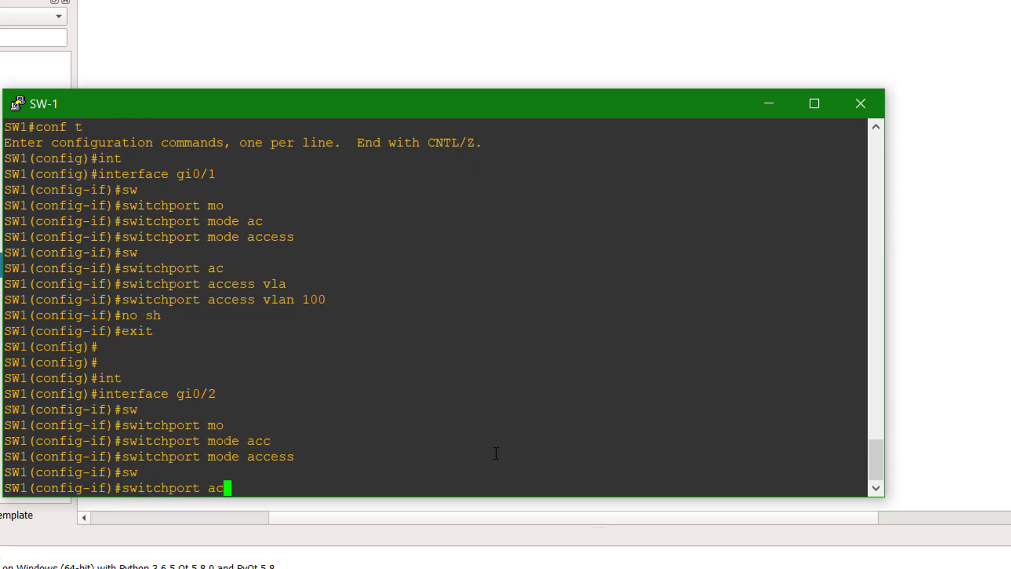
{"action": "key", "text": "Tab"}
{"action": "type", "text": "vla"}
{"action": "key", "text": "Tab"}
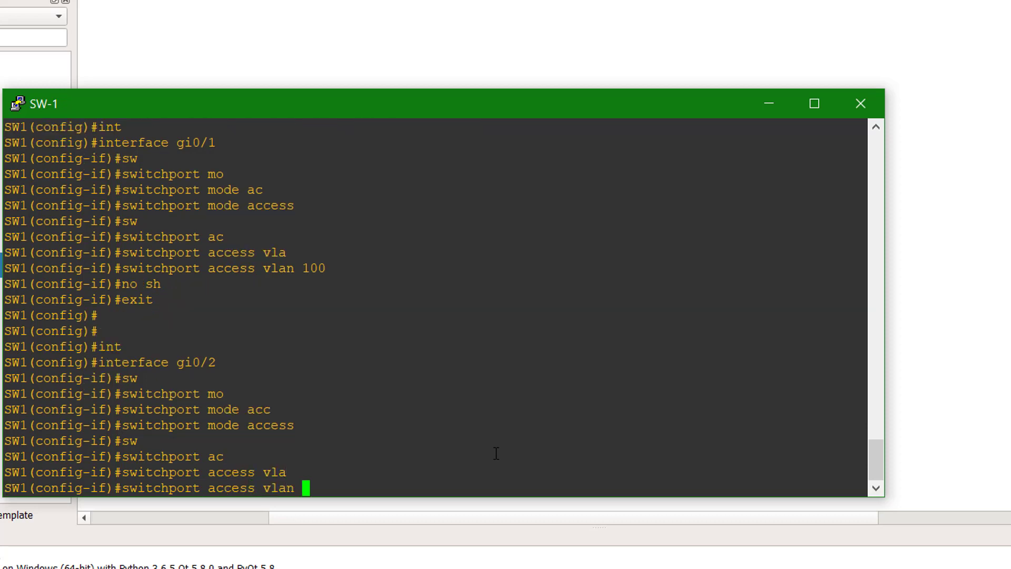
{"action": "type", "text": "200"}
{"action": "key", "text": "Return"}
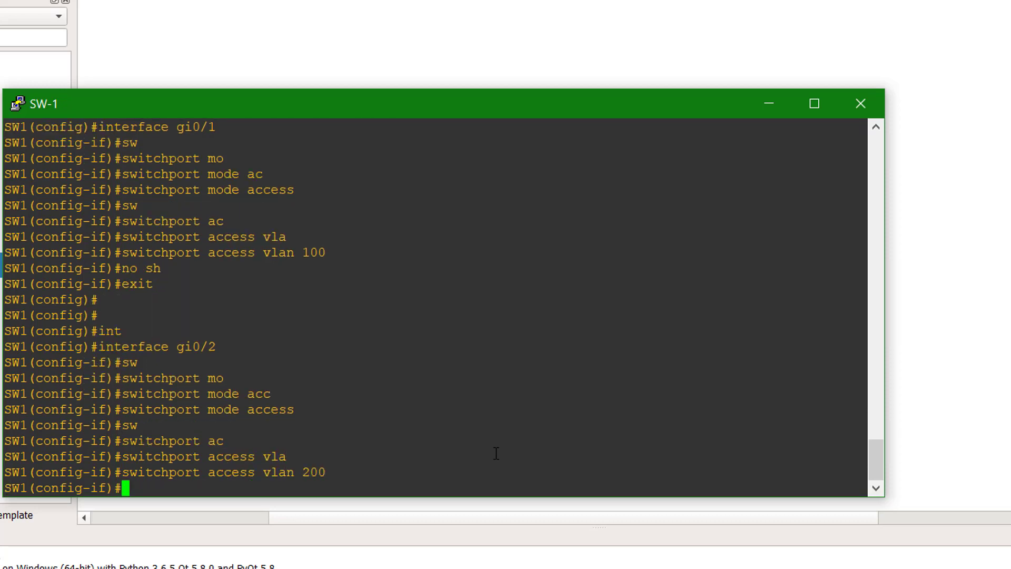
{"action": "type", "text": "no sh"}
{"action": "key", "text": "Return"}
{"action": "key", "text": "Return"}
- Run show vlan brief to confirm Gi0/1 in vlan100 and Gi0/2 in vlan200, then close the console
{"action": "type", "text": "end"}
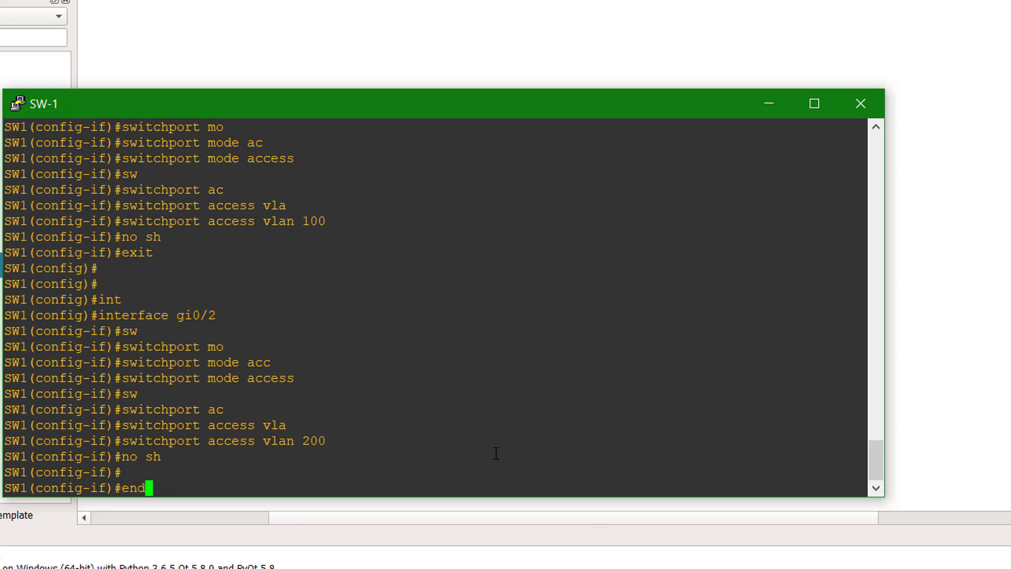
{"action": "key", "text": "Return"}
{"action": "key", "text": "Return"}
{"action": "type", "text": "show vlan"}
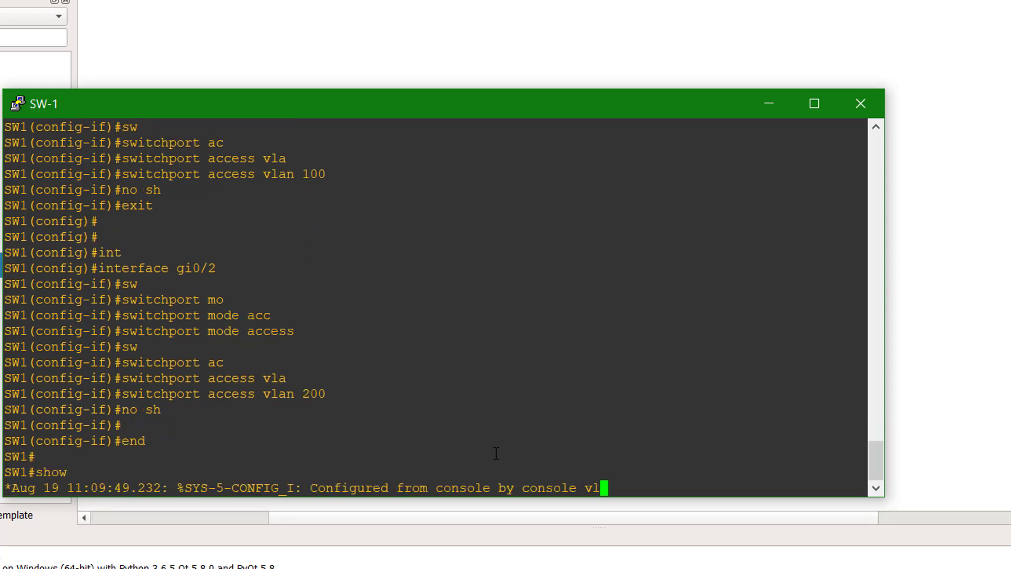
{"action": "type", "text": " bri"}
{"action": "key", "text": "Tab"}
{"action": "key", "text": "Return"}
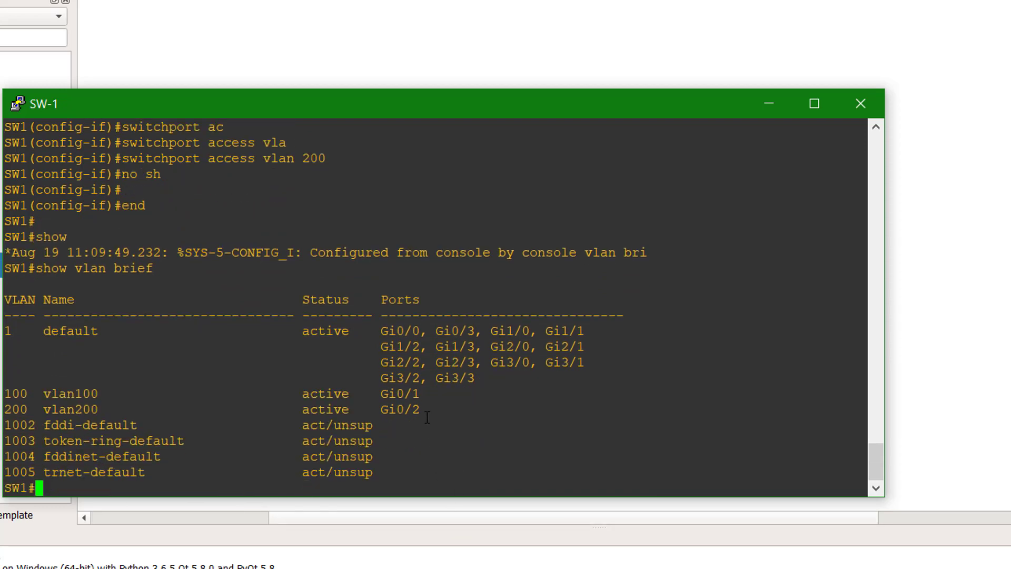
{"action": "left_click_drag", "start_coordinate": [420, 399], "coordinate": [386, 396]}
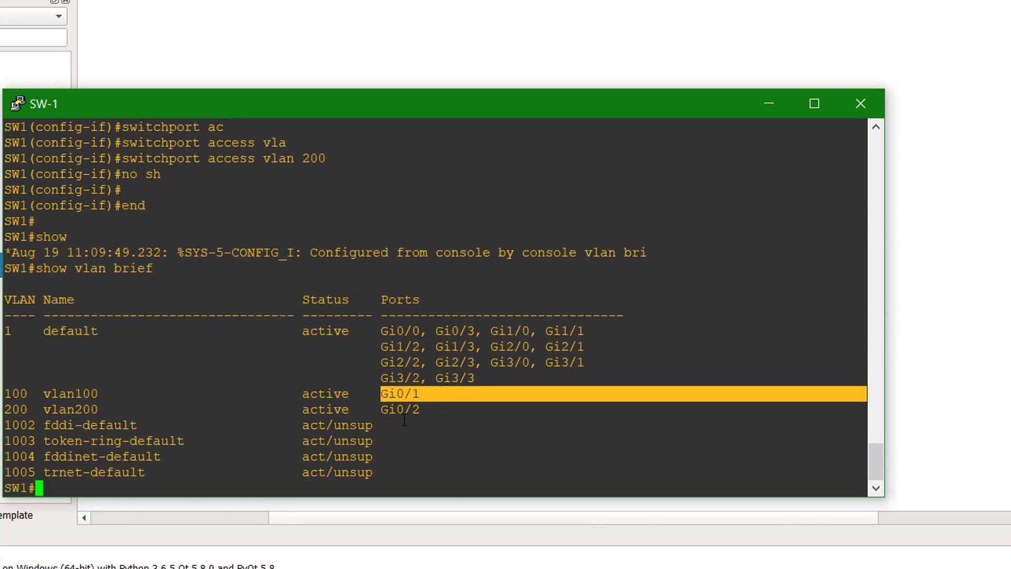
{"action": "left_click", "coordinate": [429, 410]}
{"action": "left_click_drag", "start_coordinate": [429, 409], "coordinate": [390, 409]}
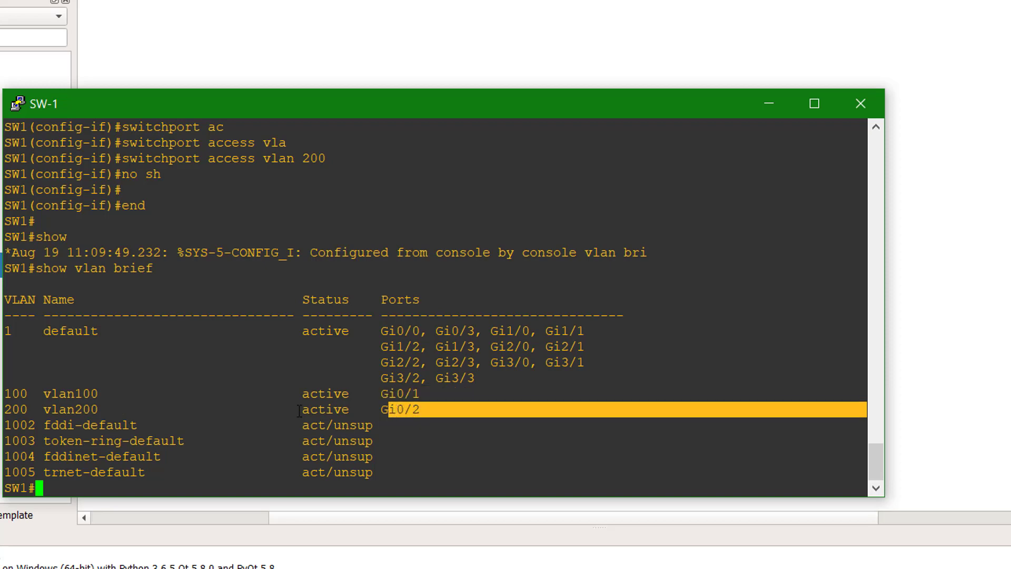
{"action": "left_click_drag", "start_coordinate": [28, 410], "coordinate": [4, 409]}
{"action": "left_click", "coordinate": [259, 425]}
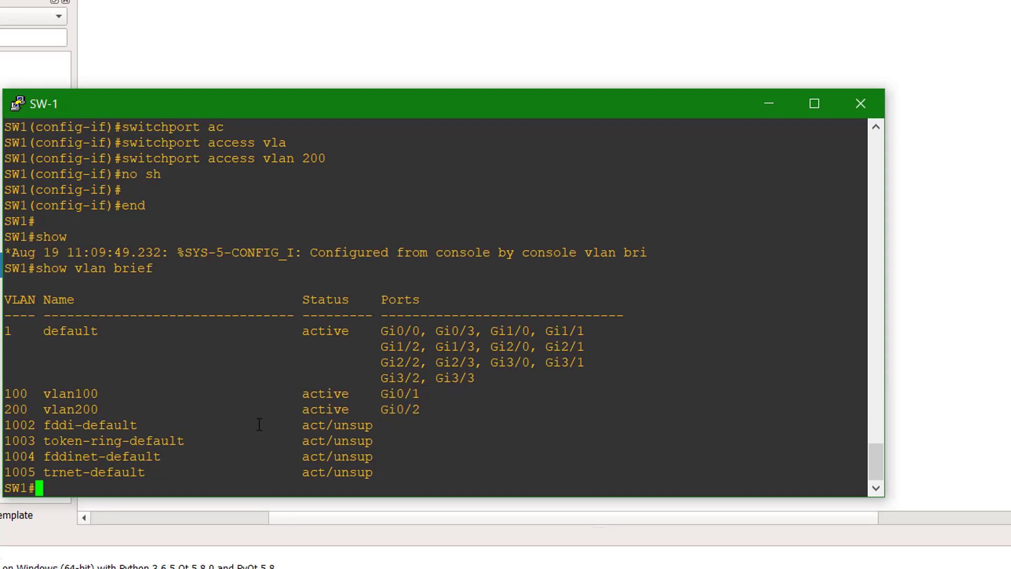
{"action": "left_click", "coordinate": [861, 108]}
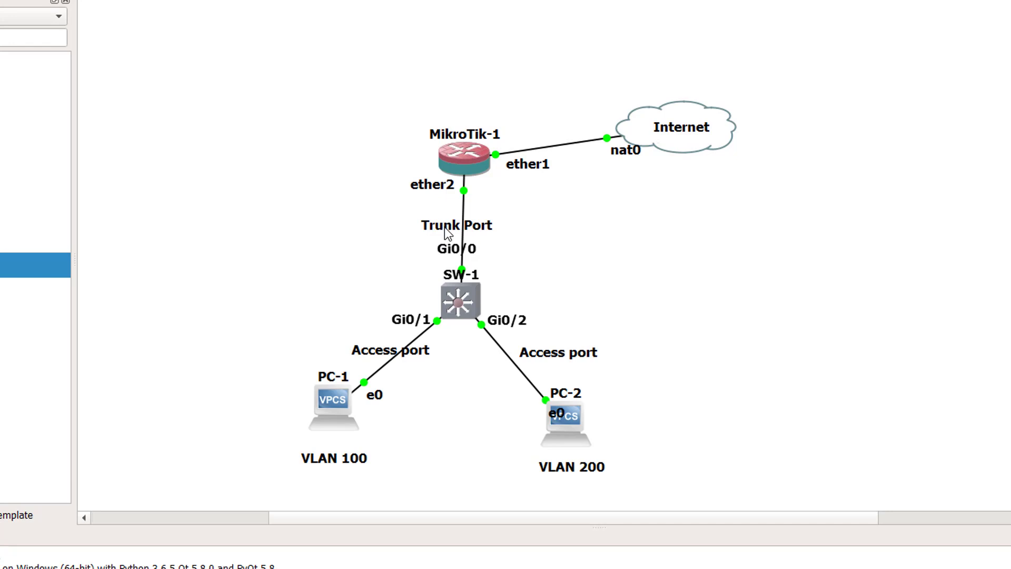
- Open SW-1's console, enter global configuration mode, then interface Gi0/0
{"action": "double_click", "coordinate": [462, 304]}
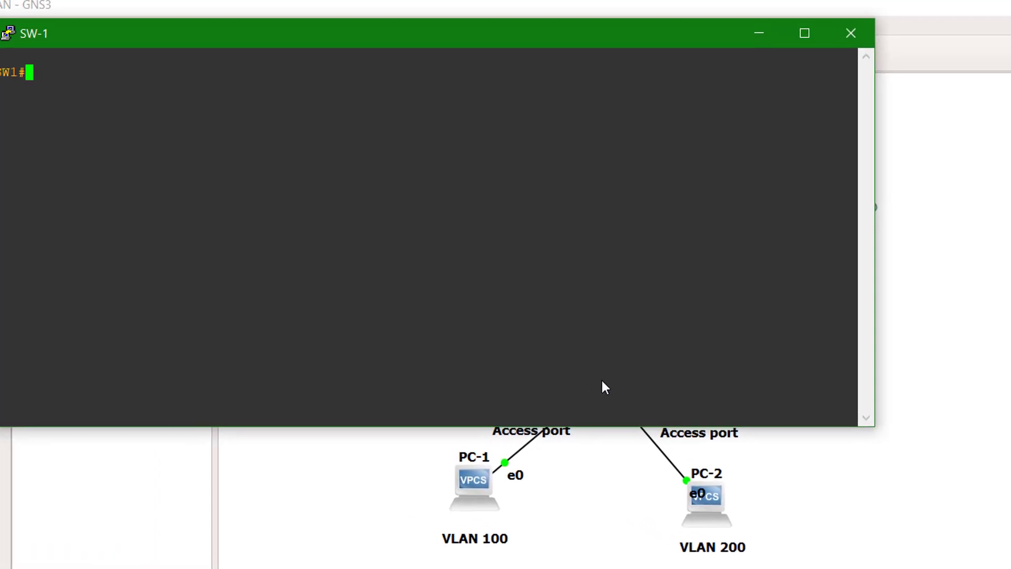
{"action": "type", "text": "conf t"}
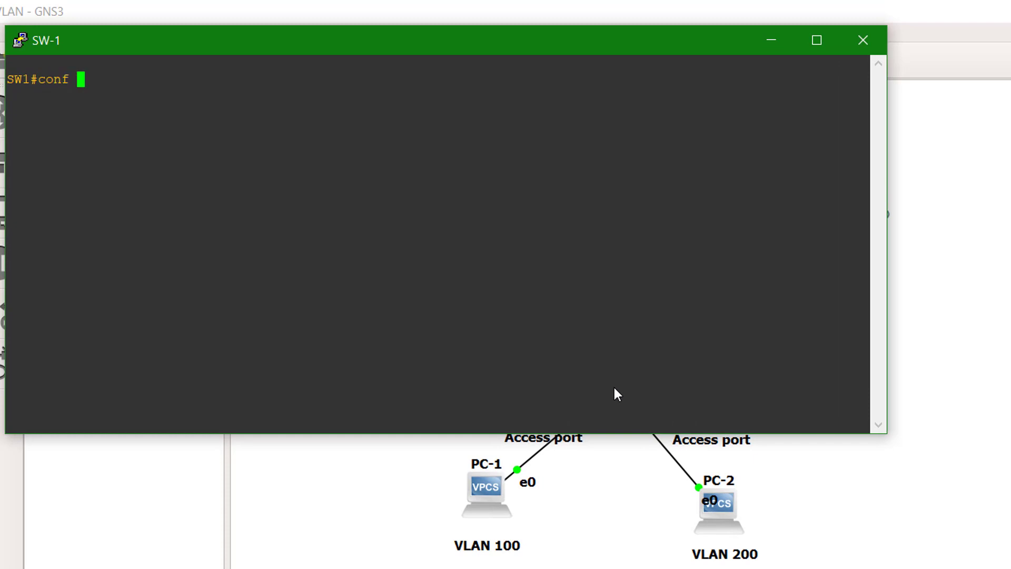
{"action": "key", "text": "Return"}
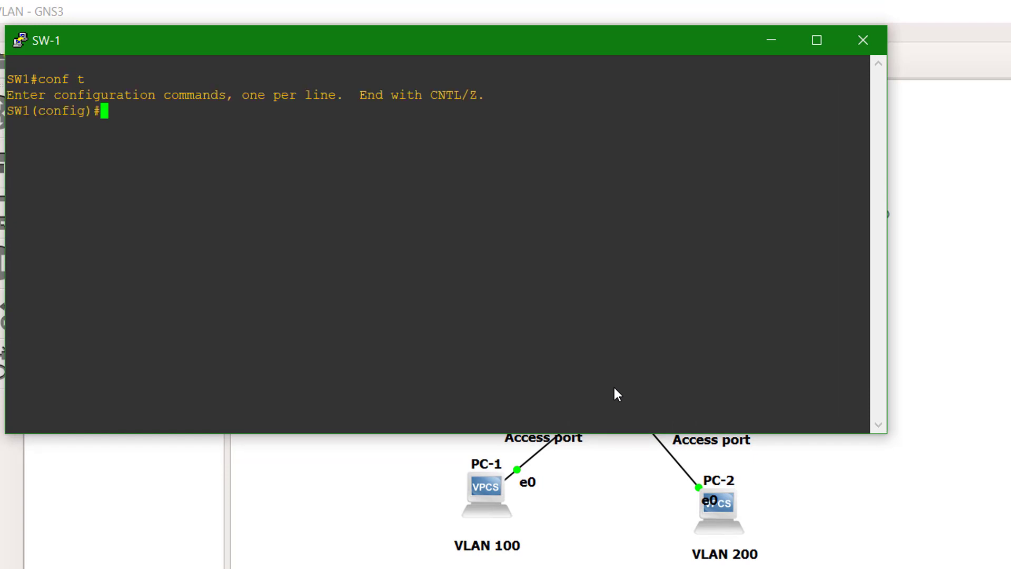
{"action": "left_click_drag", "start_coordinate": [546, 44], "coordinate": [707, 409]}
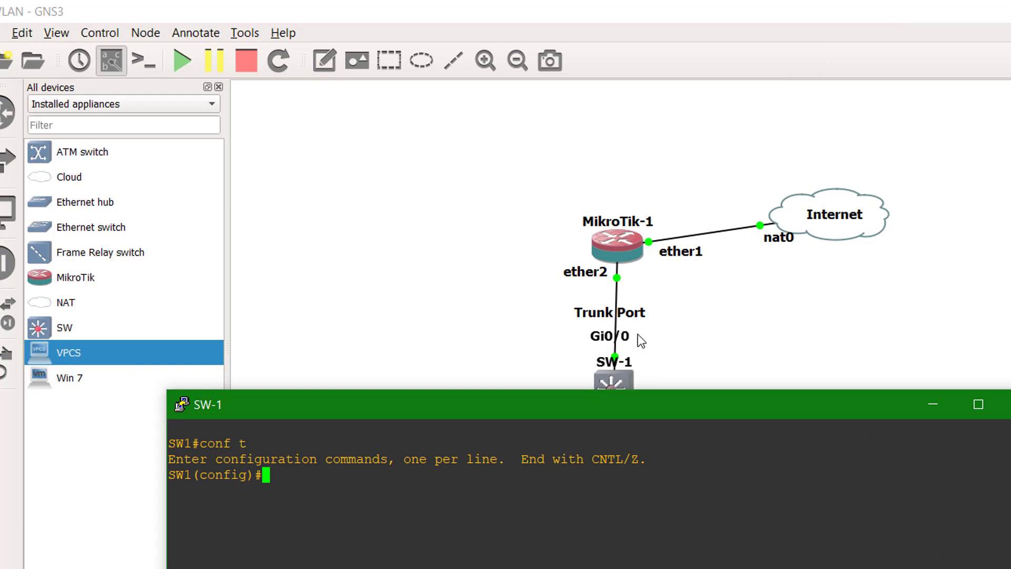
{"action": "type", "text": "int"}
{"action": "key", "text": "Tab"}
{"action": "type", "text": "gi0/0"}
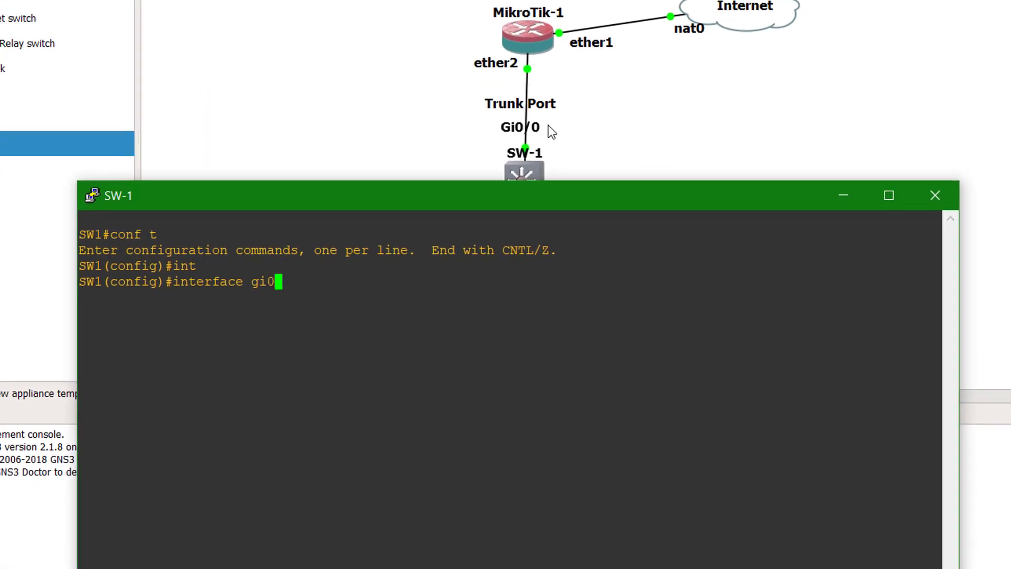
{"action": "key", "text": "Return"}
- Try switchport mode trunk on Gi0/0 and see it rejected for Auto encapsulation
{"action": "type", "text": "sw"}
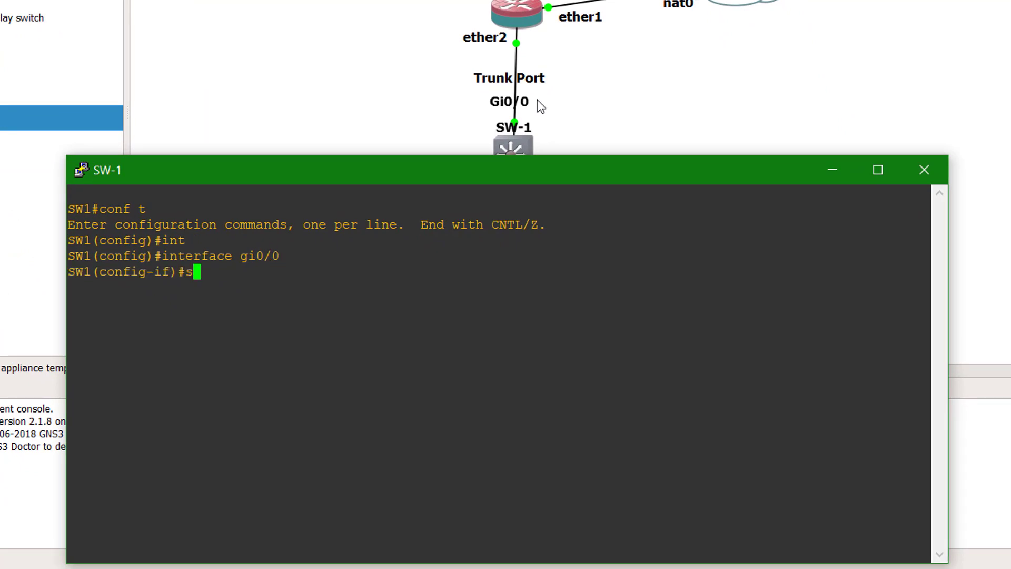
{"action": "key", "text": "Tab"}
{"action": "type", "text": "mo"}
{"action": "key", "text": "Tab"}
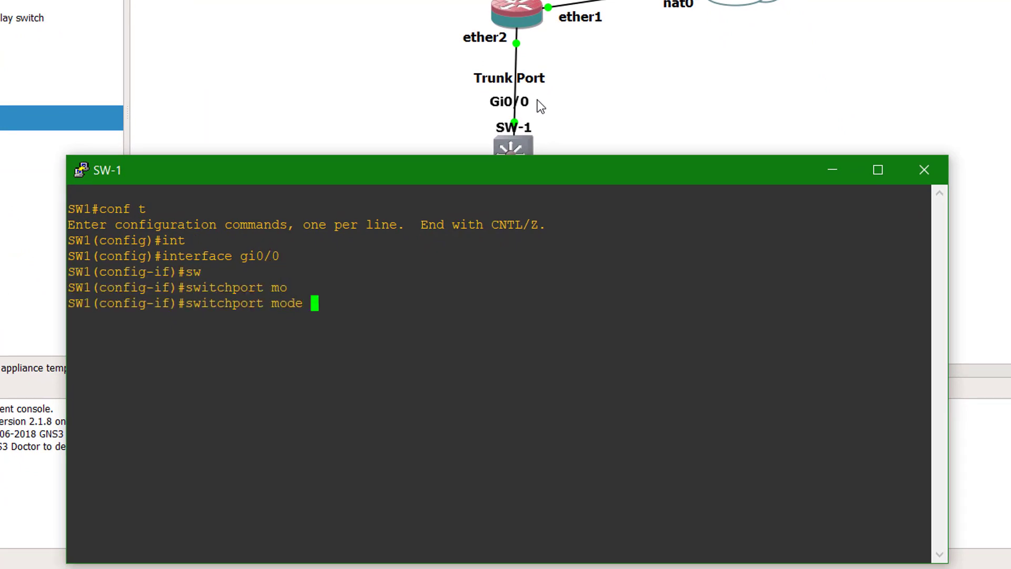
{"action": "type", "text": "tru"}
{"action": "key", "text": "Tab"}
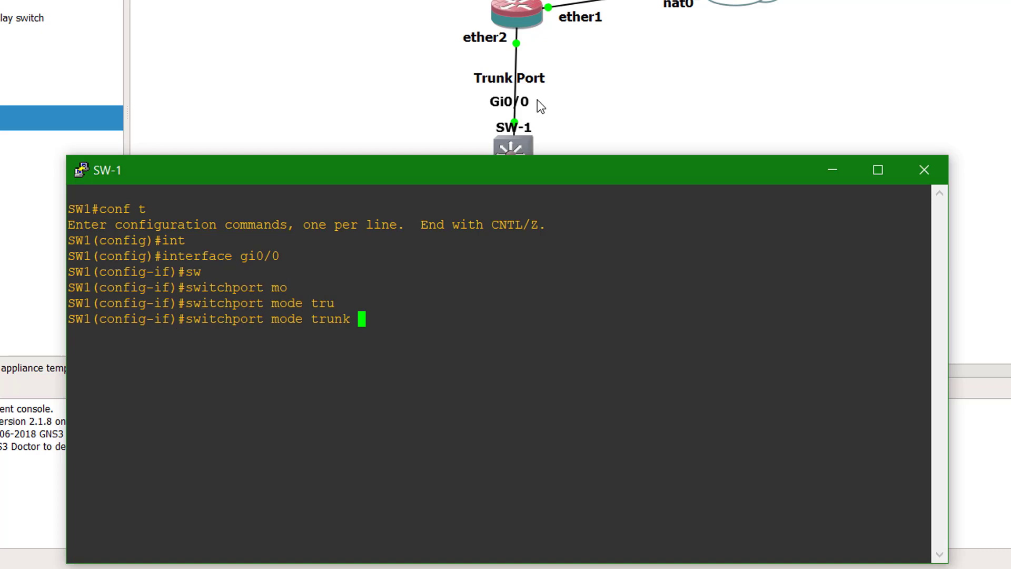
{"action": "key", "text": "Return"}
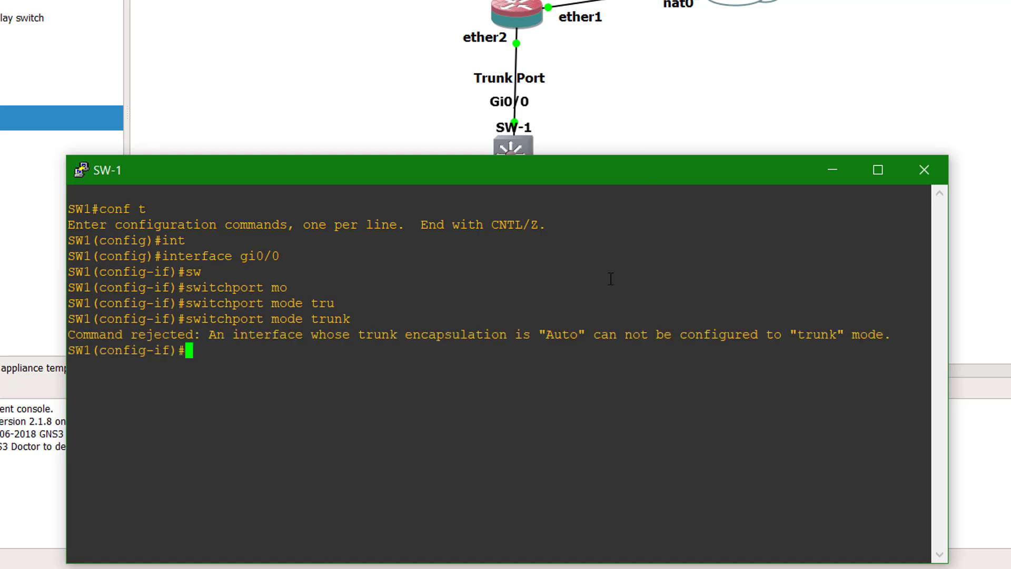
{"action": "left_click_drag", "start_coordinate": [548, 335], "coordinate": [753, 343]}
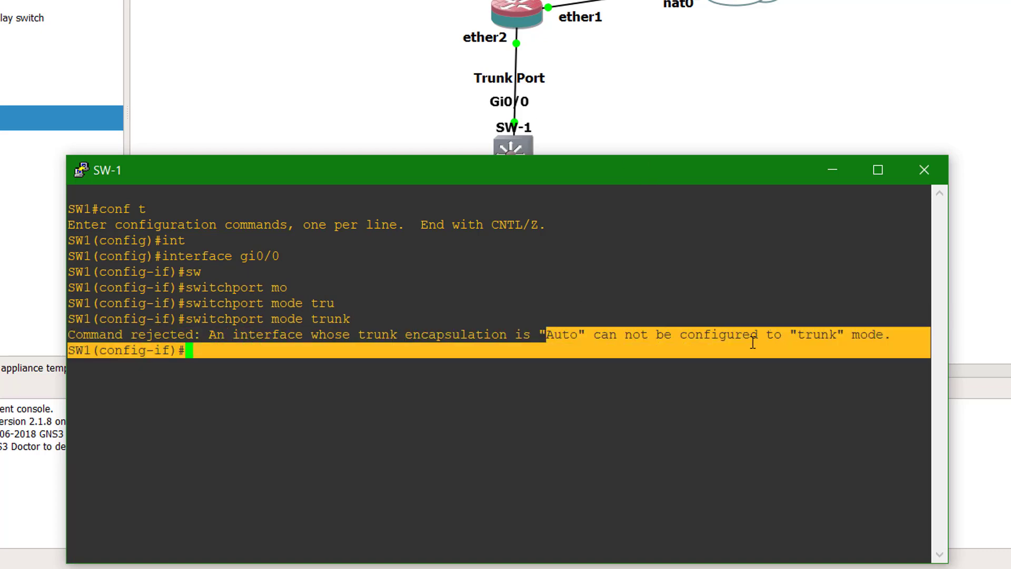
{"action": "left_click", "coordinate": [659, 335]}
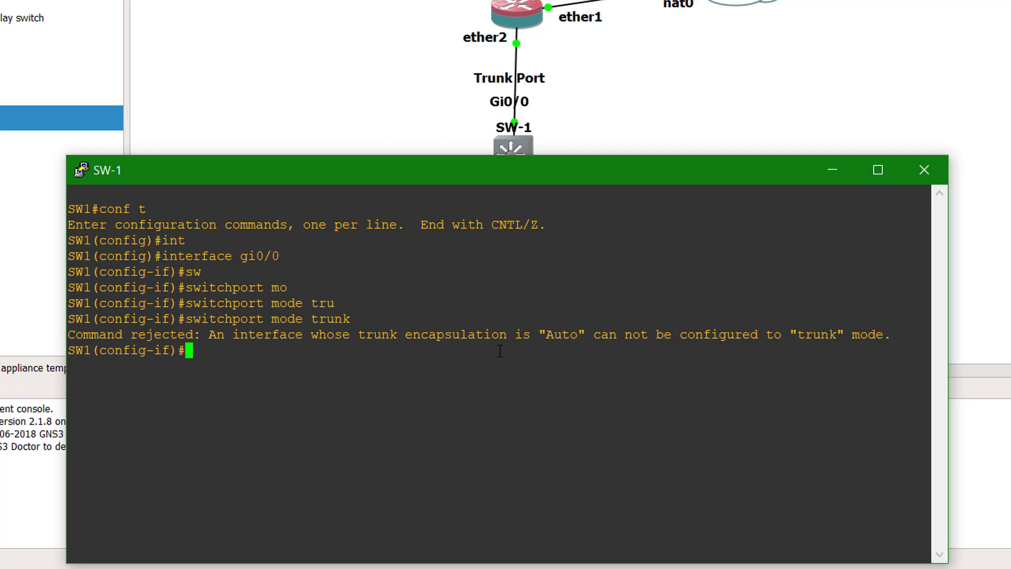
- Set Gi0/0's trunk encapsulation to dot1q
{"action": "type", "text": "sw"}
{"action": "key", "text": "Tab"}
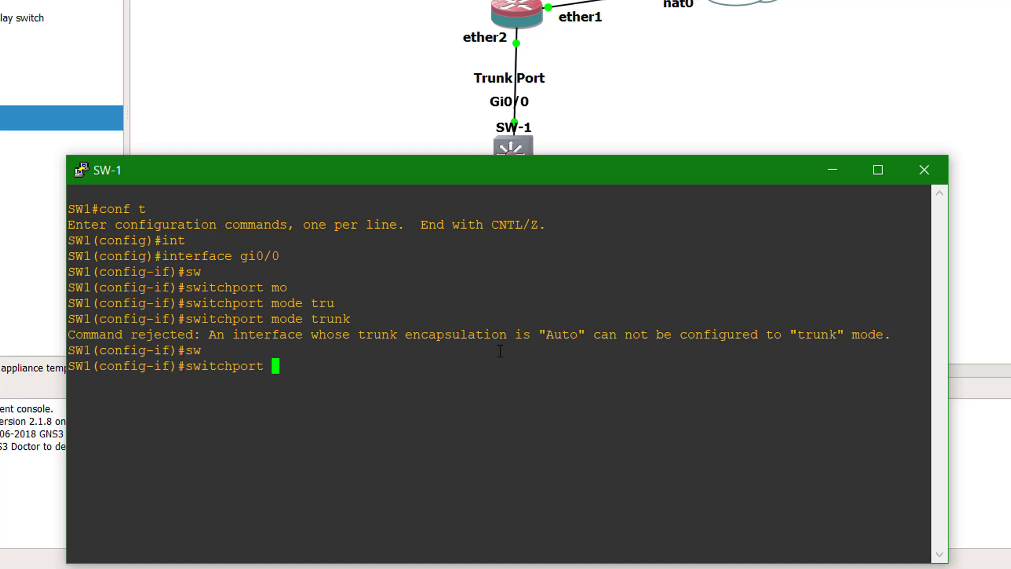
{"action": "type", "text": "mo"}
{"action": "key", "text": "Tab"}
{"action": "type", "text": "g"}
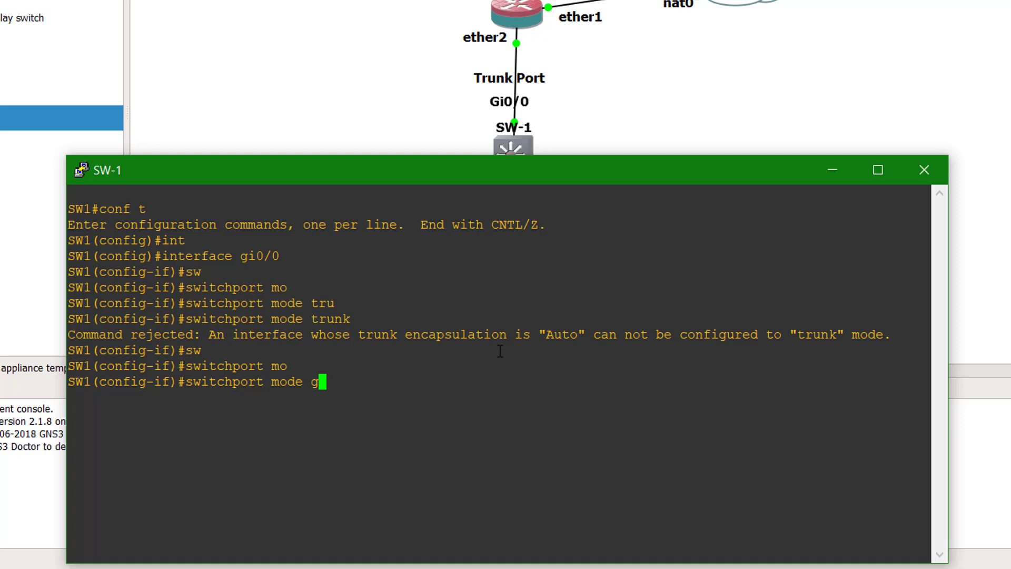
{"action": "key", "text": "BackSpace"}
{"action": "type", "text": "tr"}
{"action": "key", "text": "Tab"}
{"action": "type", "text": "en"}
{"action": "key", "text": "Tab"}
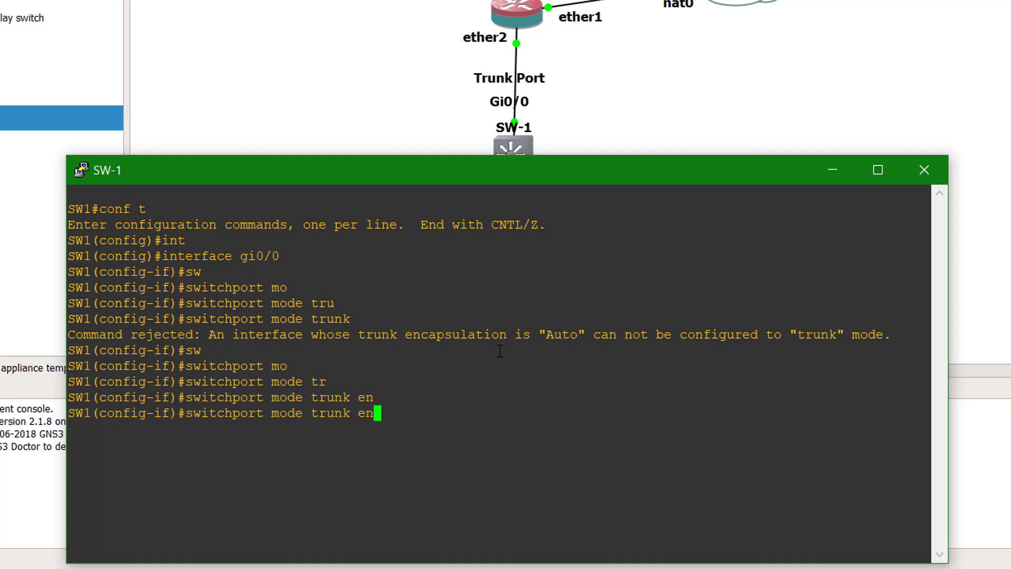
{"action": "key", "text": "BackSpace"}
{"action": "key", "text": "BackSpace"}
{"action": "key", "text": "BackSpace"}
{"action": "key", "text": "BackSpace"}
{"action": "key", "text": "BackSpace"}
{"action": "key", "text": "BackSpace"}
{"action": "key", "text": "BackSpace"}
{"action": "key", "text": "BackSpace"}
{"action": "key", "text": "BackSpace"}
{"action": "key", "text": "BackSpace"}
{"action": "key", "text": "BackSpace"}
{"action": "key", "text": "BackSpace"}
{"action": "key", "text": "BackSpace"}
{"action": "key", "text": "BackSpace"}
{"action": "key", "text": "BackSpace"}
{"action": "key", "text": "BackSpace"}
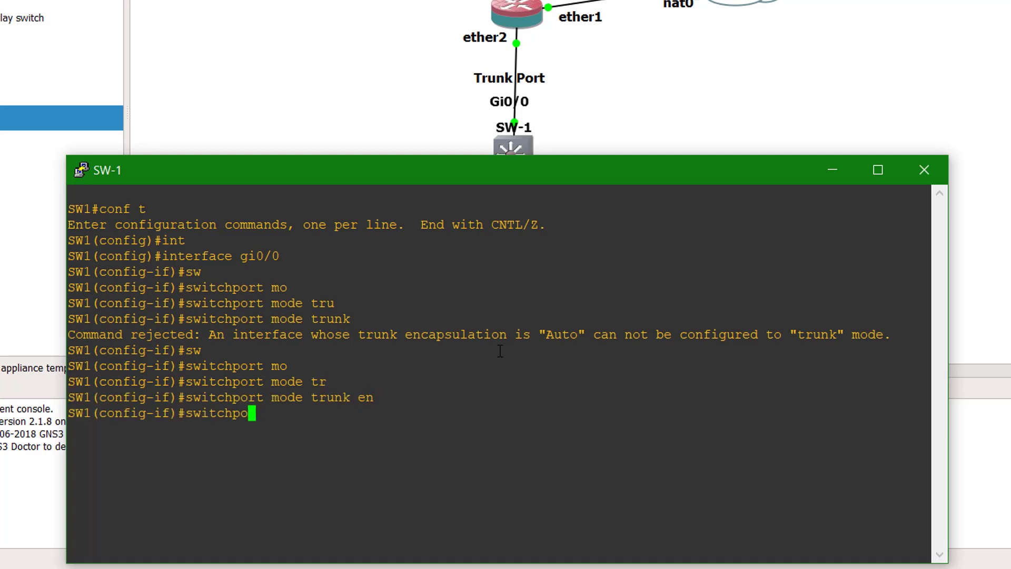
{"action": "key", "text": "Tab"}
{"action": "type", "text": "tr"}
{"action": "key", "text": "Tab"}
{"action": "type", "text": "en"}
{"action": "key", "text": "Tab"}
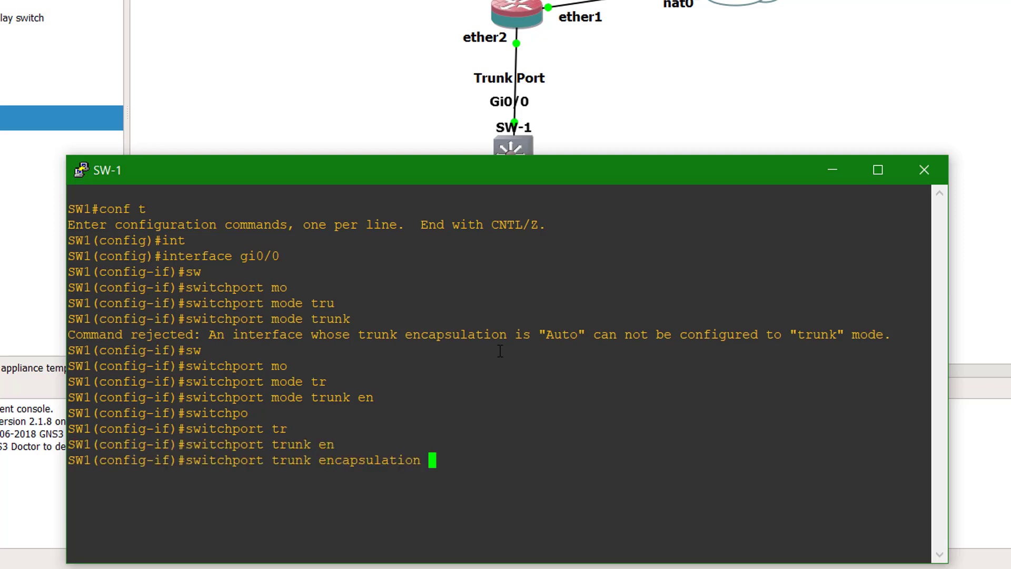
{"action": "type", "text": "do"}
{"action": "key", "text": "Tab"}
{"action": "key", "text": "Return"}
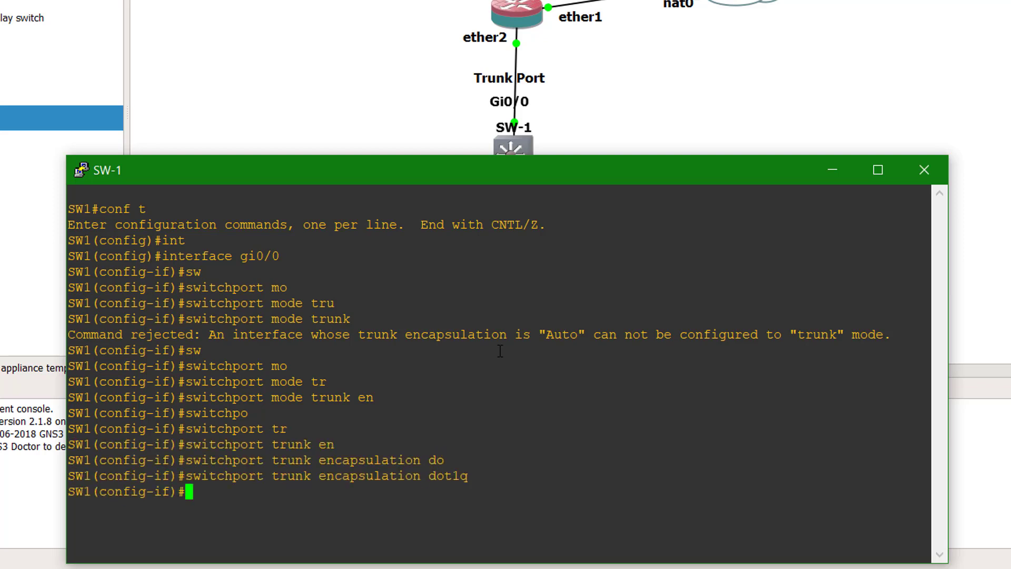
- Put Gi0/0 into switchport mode trunk
{"action": "type", "text": "sw"}
{"action": "key", "text": "Tab"}
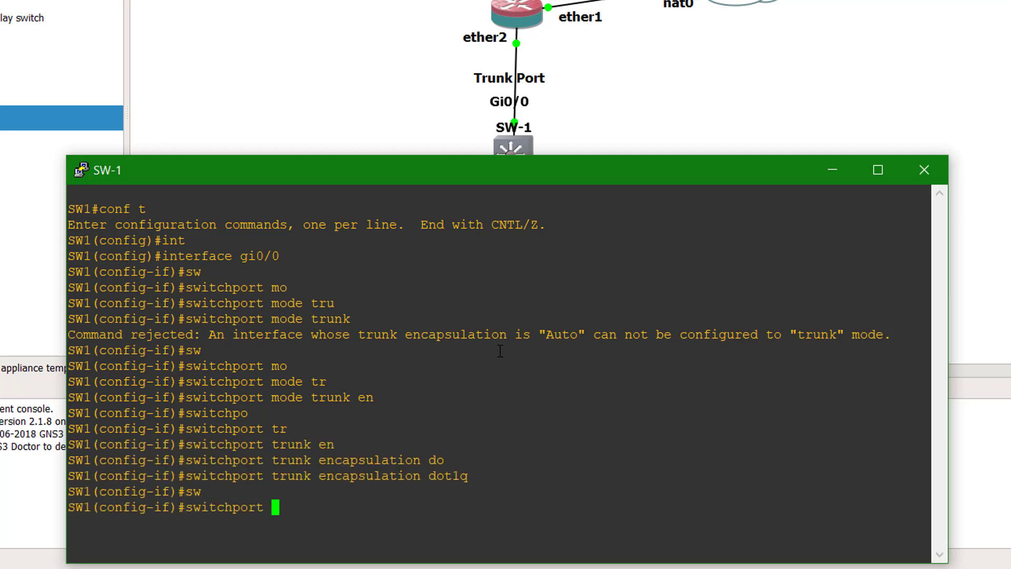
{"action": "type", "text": "mo"}
{"action": "key", "text": "Tab"}
{"action": "type", "text": "tr"}
{"action": "key", "text": "Tab"}
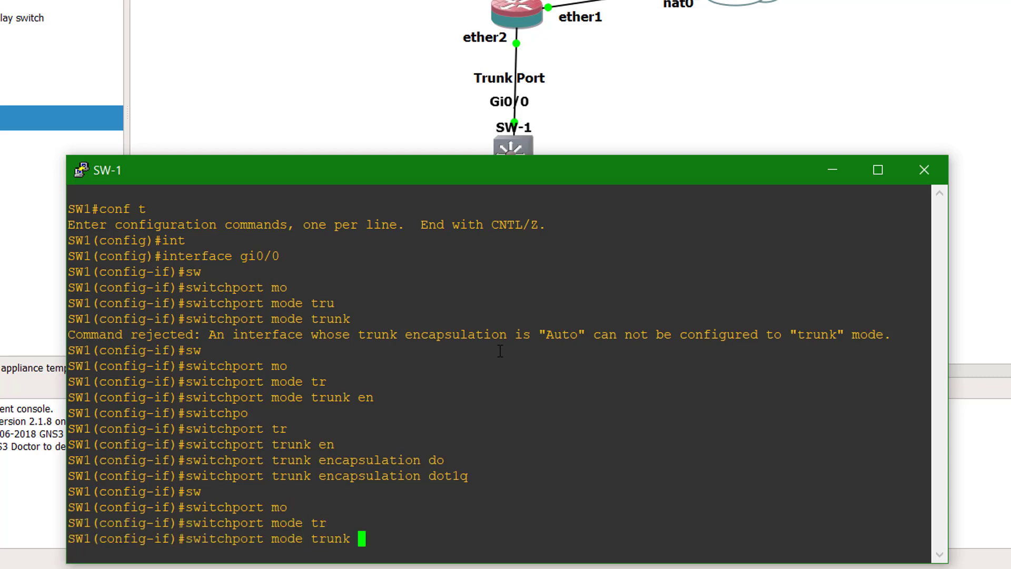
{"action": "key", "text": "Return"}
{"action": "key", "text": "Return"}
{"action": "key", "text": "Return"}
{"action": "key", "text": "Return"}
{"action": "key", "text": "Return"}
{"action": "key", "text": "Return"}
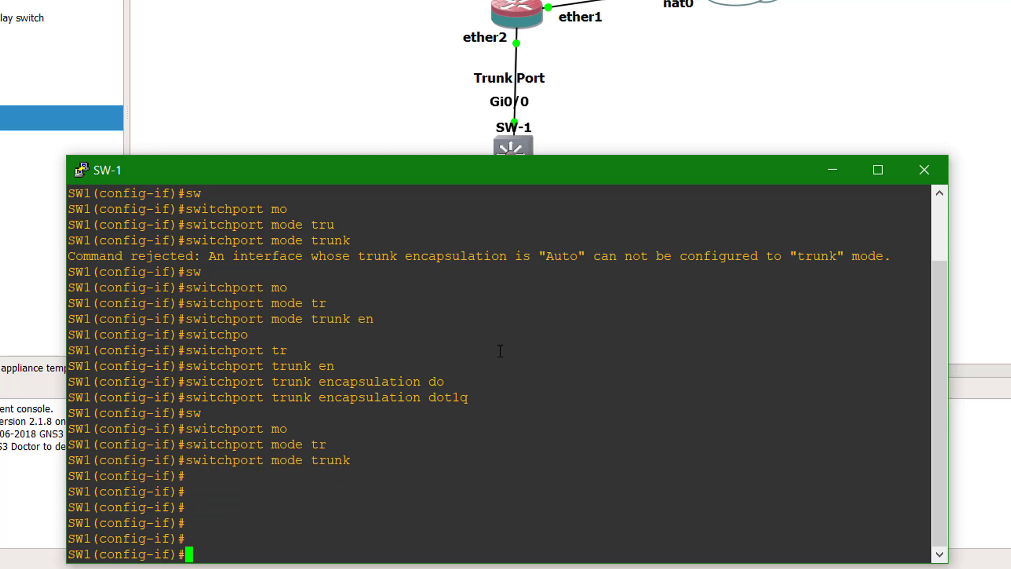
- Allow only VLAN 100 on the Gi0/0 trunk
{"action": "type", "text": "sw"}
{"action": "key", "text": "Tab"}
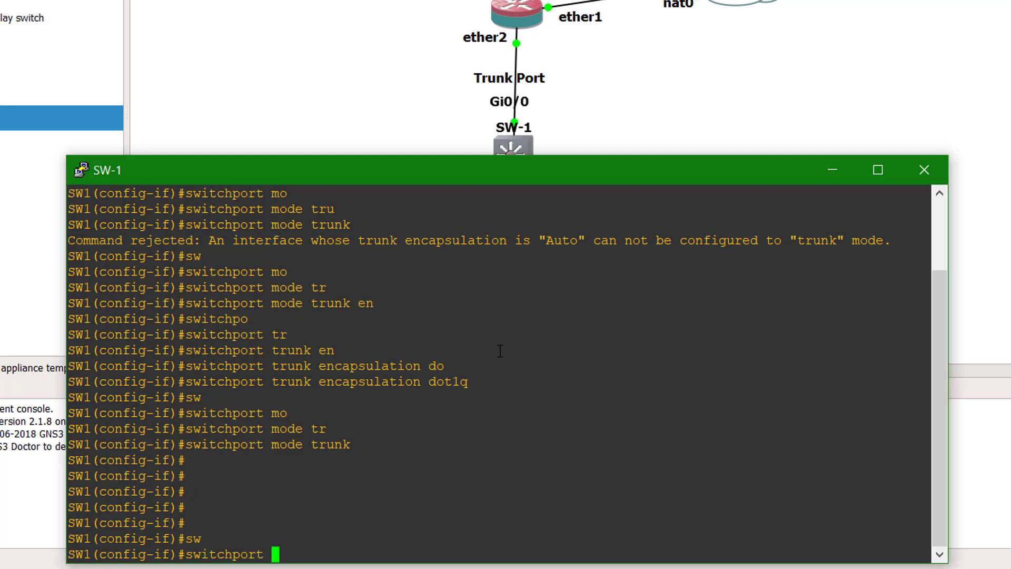
{"action": "type", "text": "tr"}
{"action": "key", "text": "Tab"}
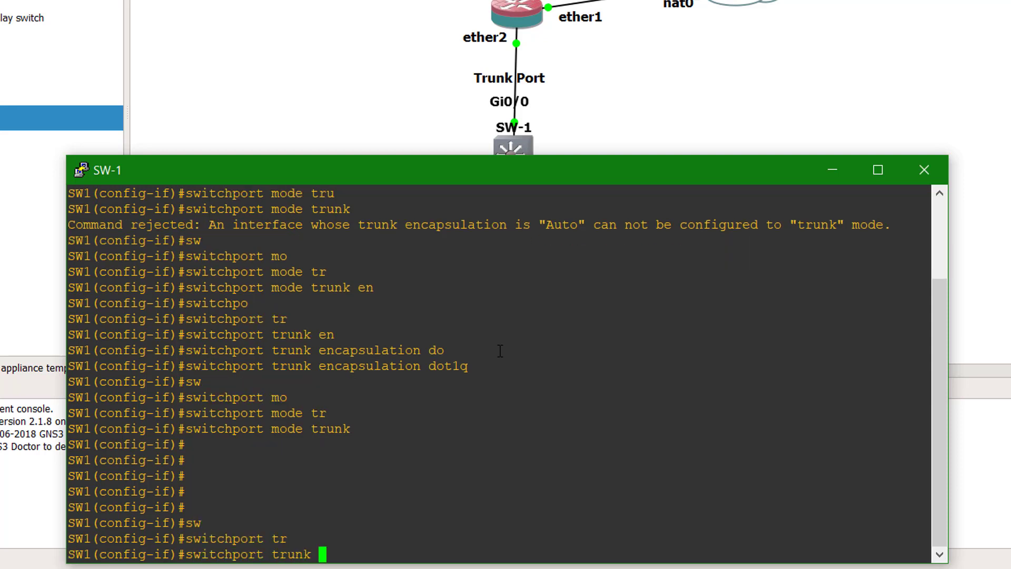
{"action": "type", "text": "al"}
{"action": "key", "text": "Tab"}
{"action": "type", "text": "vl"}
{"action": "key", "text": "Tab"}
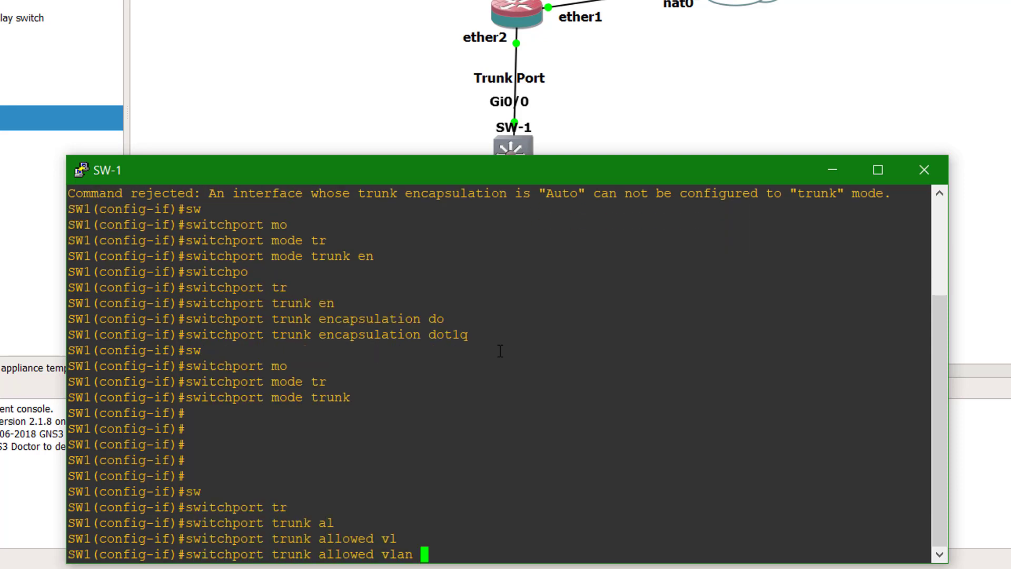
{"action": "type", "text": "100"}
{"action": "key", "text": "Return"}
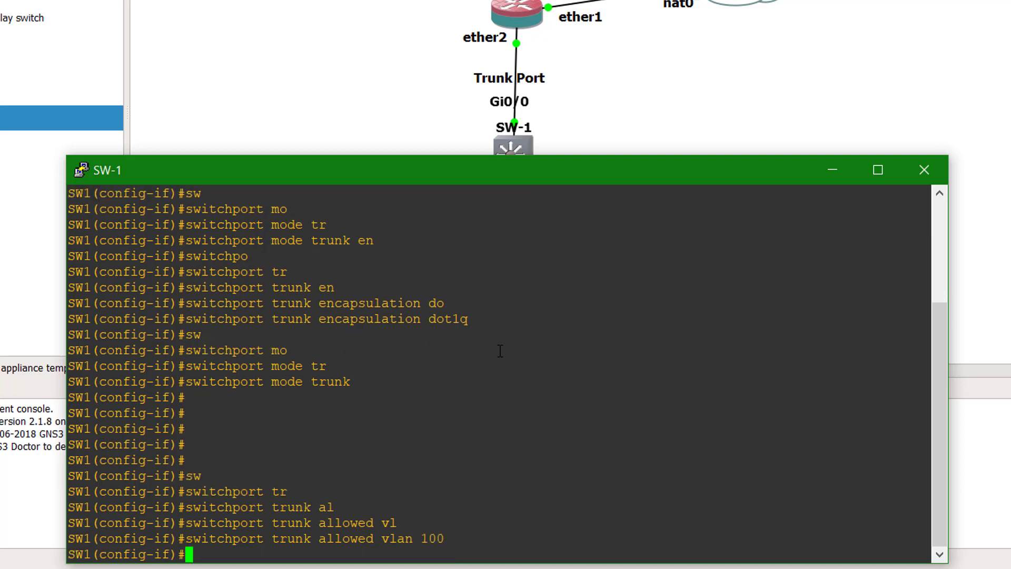
- Add VLAN 200 to the trunk's allowed list, then end configuration mode
{"action": "key", "text": "Up"}
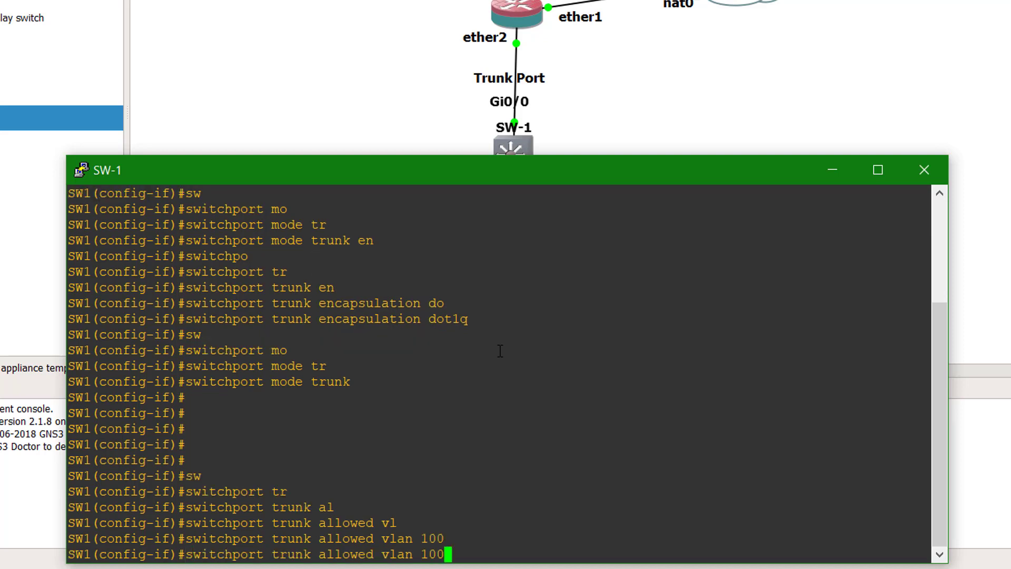
{"action": "key", "text": "Left"}
{"action": "key", "text": "Left"}
{"action": "key", "text": "Left"}
{"action": "type", "text": "add"}
{"action": "key", "text": "Delete"}
{"action": "type", "text": "2"}
{"action": "key", "text": "Return"}
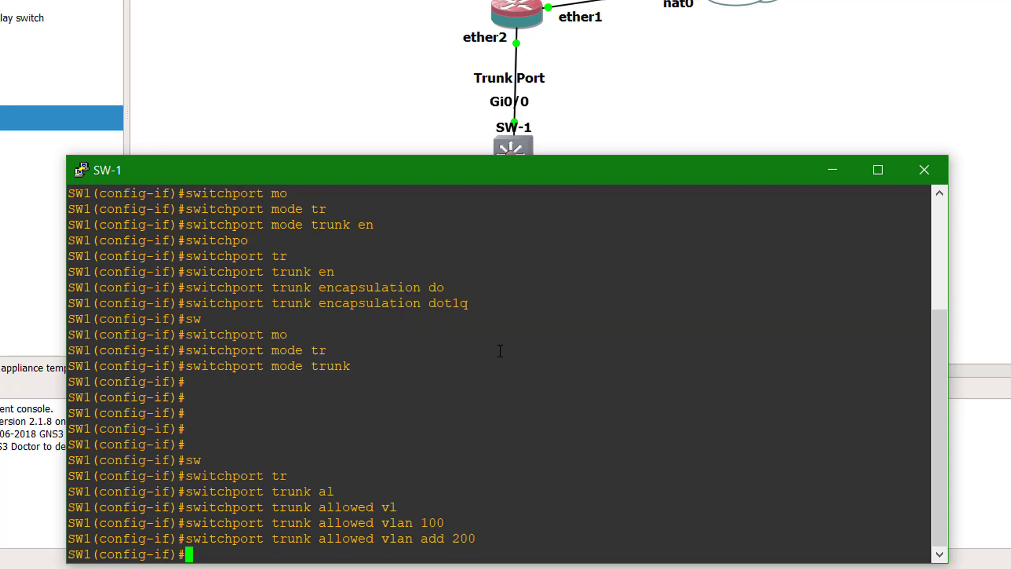
{"action": "type", "text": "end"}
{"action": "key", "text": "Return"}
{"action": "key", "text": "Return"}
{"action": "key", "text": "Return"}
{"action": "key", "text": "Return"}
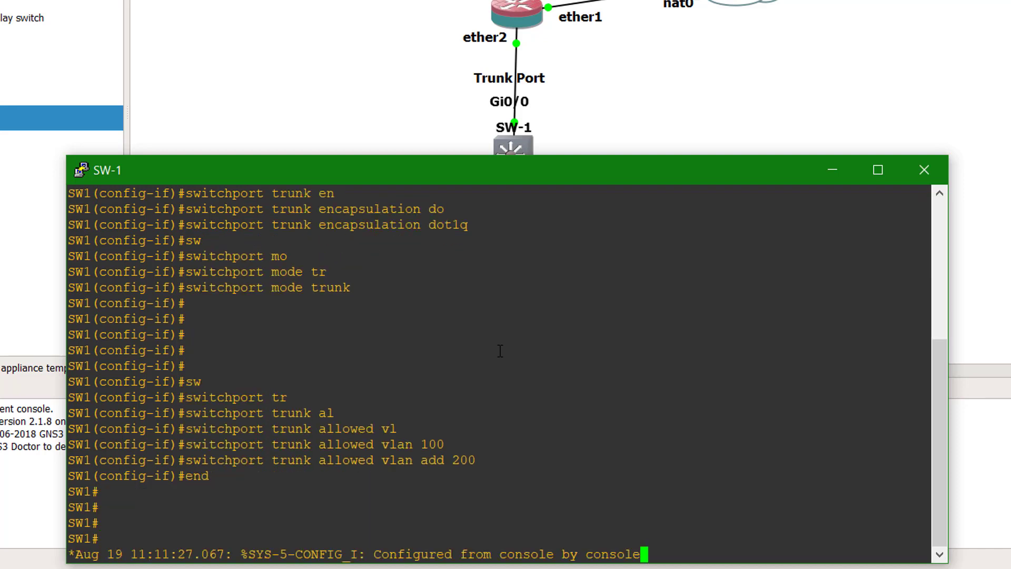
{"action": "key", "text": "Return"}
{"action": "key", "text": "Return"}
{"action": "key", "text": "Return"}
{"action": "key", "text": "Return"}
{"action": "key", "text": "Return"}
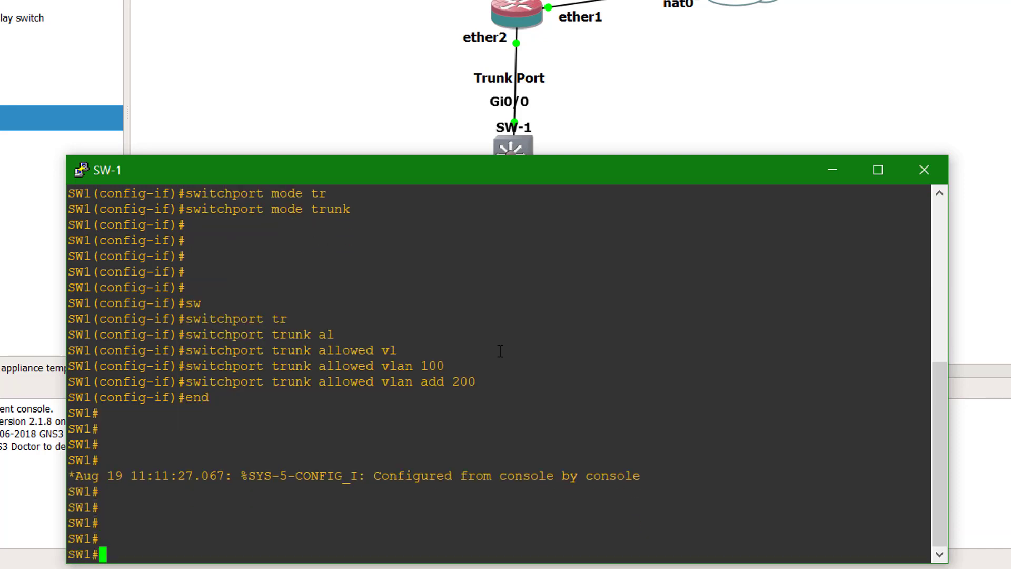
- Run show interfaces gi0/0 trunk on SW-1
{"action": "type", "text": "show"}
{"action": "key", "text": "Tab"}
{"action": "type", "text": "int"}
{"action": "key", "text": "BackSpace"}
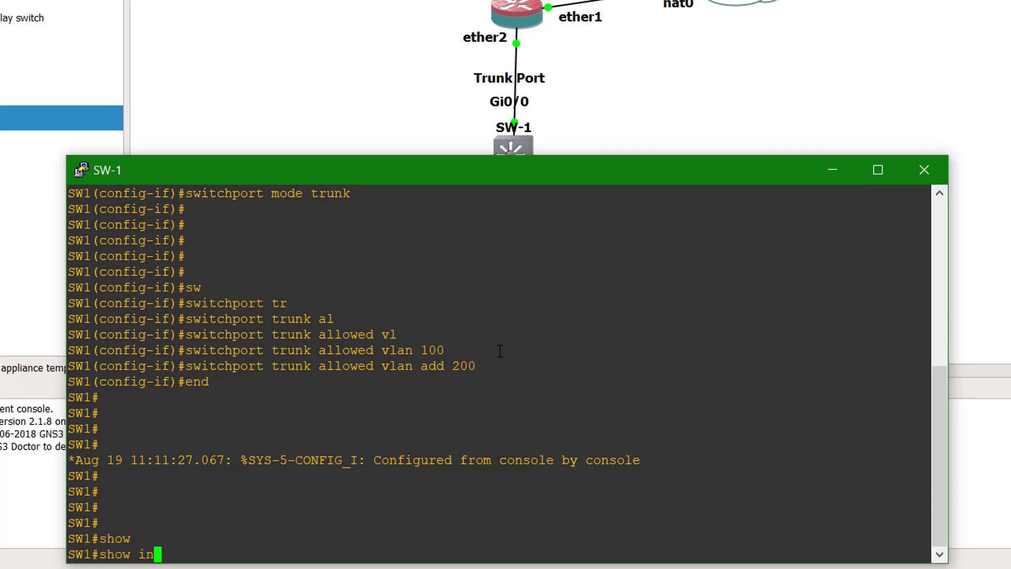
{"action": "key", "text": "Tab"}
{"action": "type", "text": "t"}
{"action": "key", "text": "Tab"}
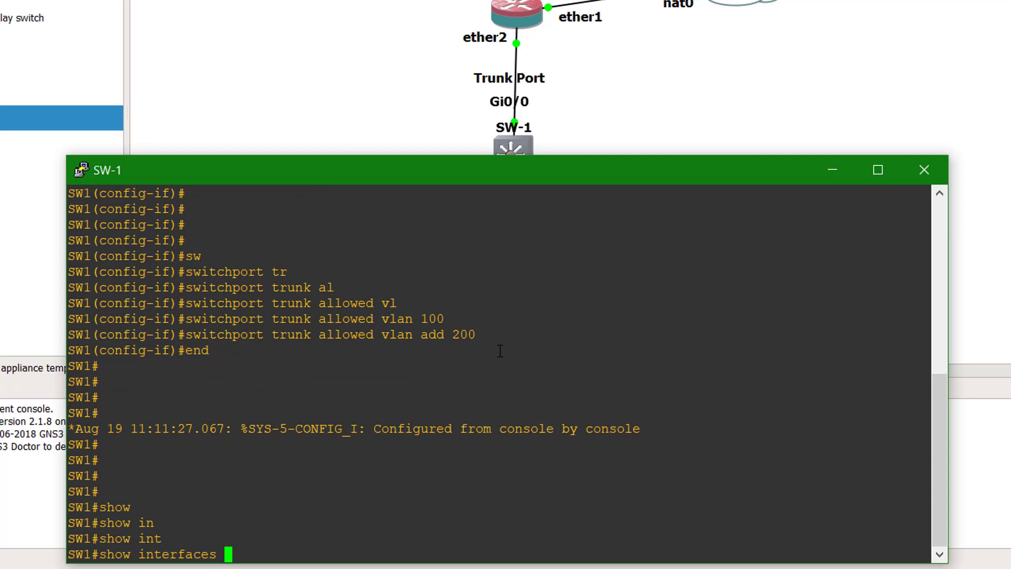
{"action": "type", "text": "gi0/0 t"}
{"action": "type", "text": "r"}
{"action": "key", "text": "Tab"}
{"action": "key", "text": "Return"}
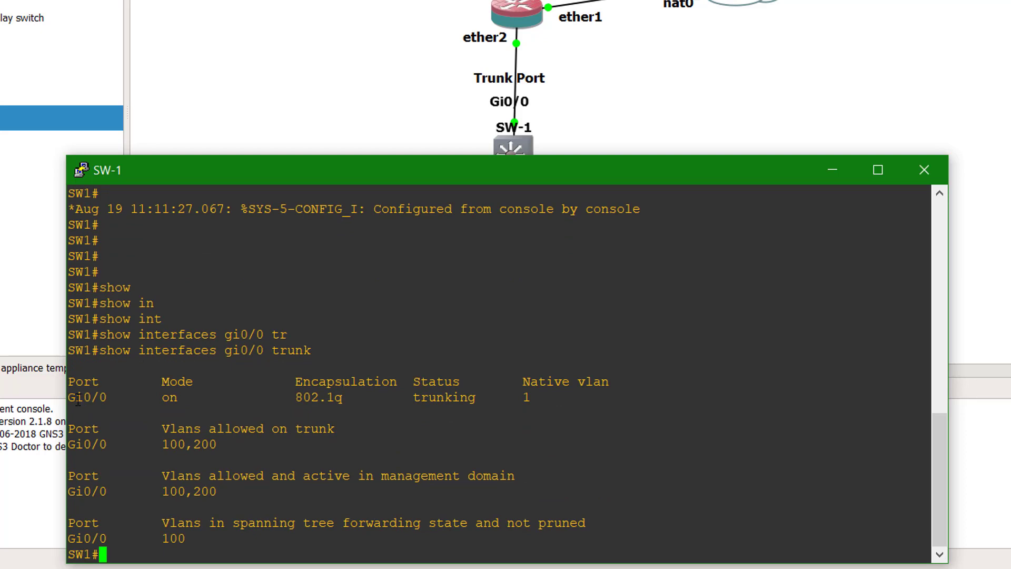
- Confirm 802.1q trunking with VLANs 100,200 allowed, then close the SW-1 console
{"action": "left_click_drag", "start_coordinate": [76, 397], "coordinate": [193, 397]}
{"action": "left_click", "coordinate": [213, 397]}
{"action": "left_click_drag", "start_coordinate": [295, 381], "coordinate": [351, 399]}
{"action": "left_click", "coordinate": [348, 399]}
{"action": "left_click_drag", "start_coordinate": [413, 397], "coordinate": [476, 397]}
{"action": "left_click", "coordinate": [478, 397]}
{"action": "left_click_drag", "start_coordinate": [156, 445], "coordinate": [217, 446]}
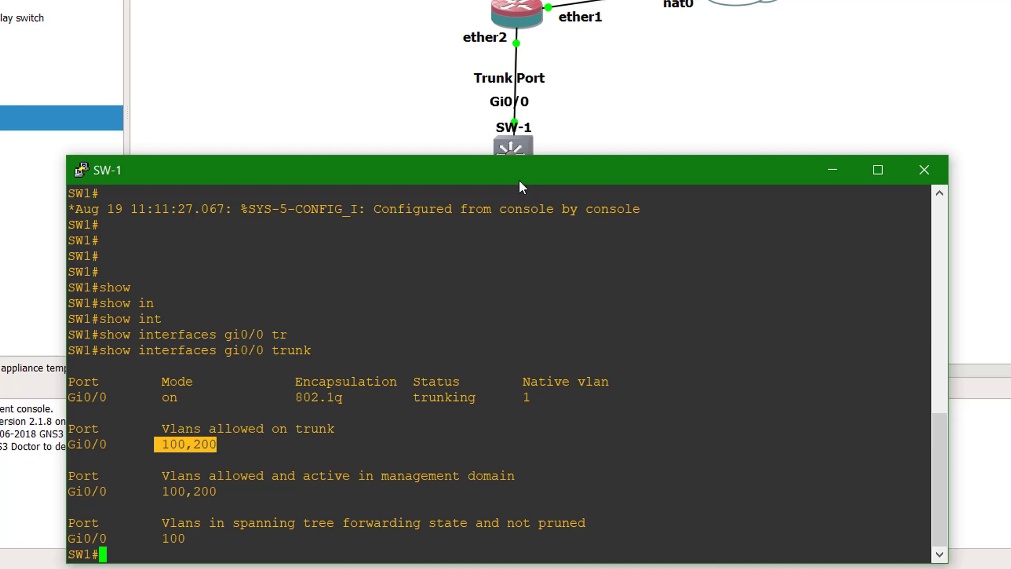
{"action": "left_click_drag", "start_coordinate": [613, 182], "coordinate": [679, 1]}
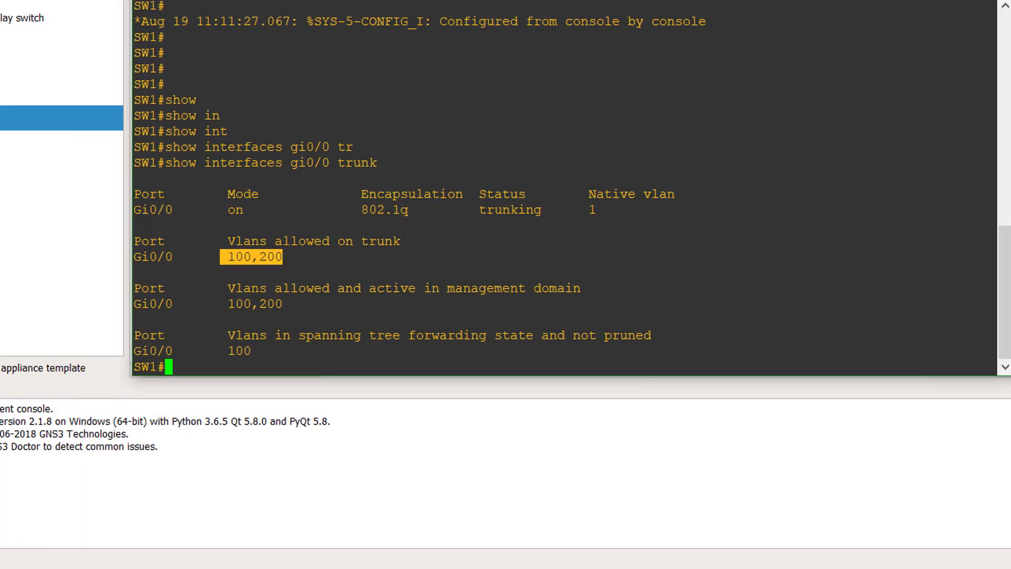
{"action": "left_click", "coordinate": [995, 0]}
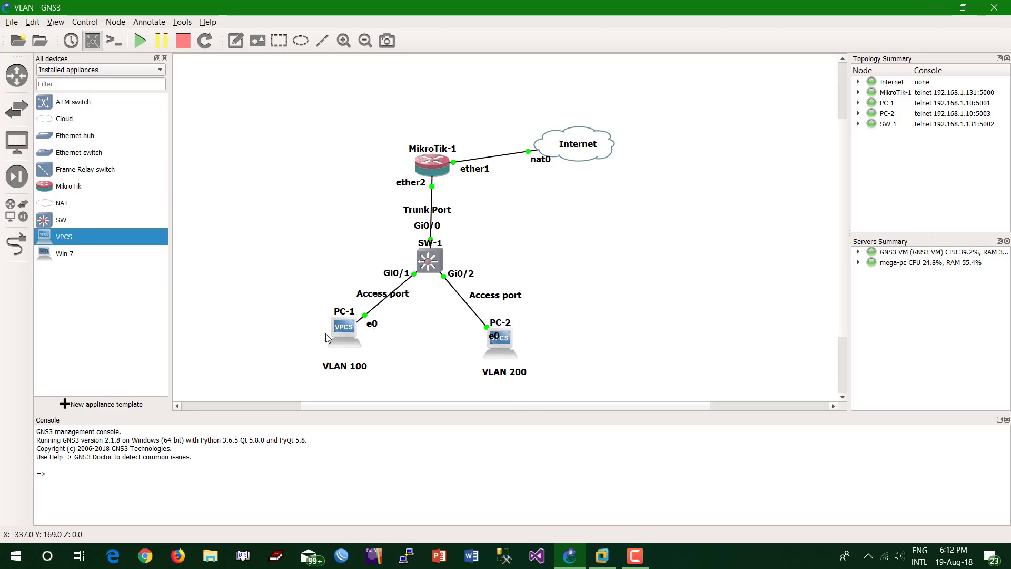
- Add a 10.10.10.0/24 text note and position it left of PC-1
{"action": "mouse_move", "coordinate": [348, 331]}
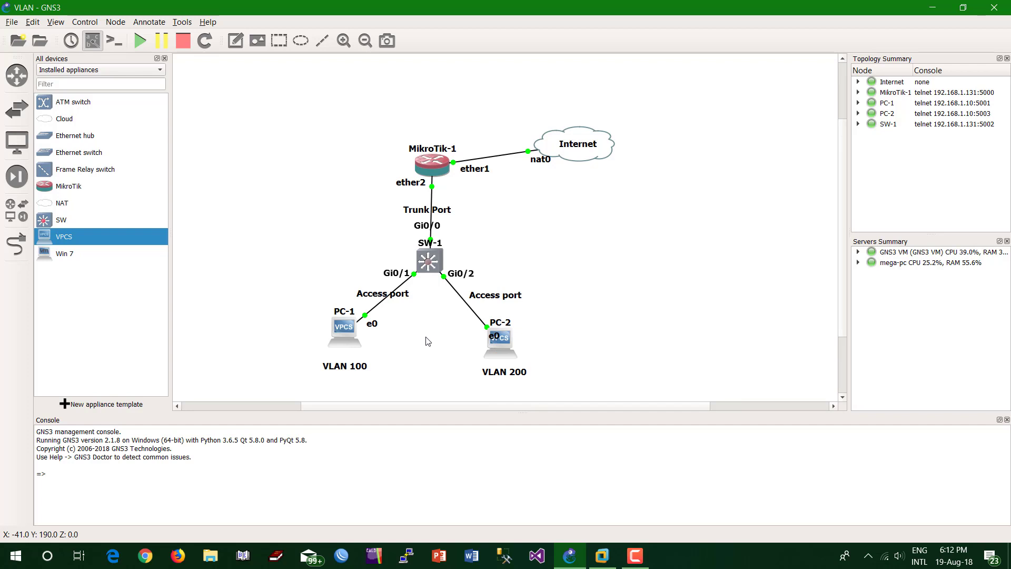
{"action": "left_click", "coordinate": [235, 40]}
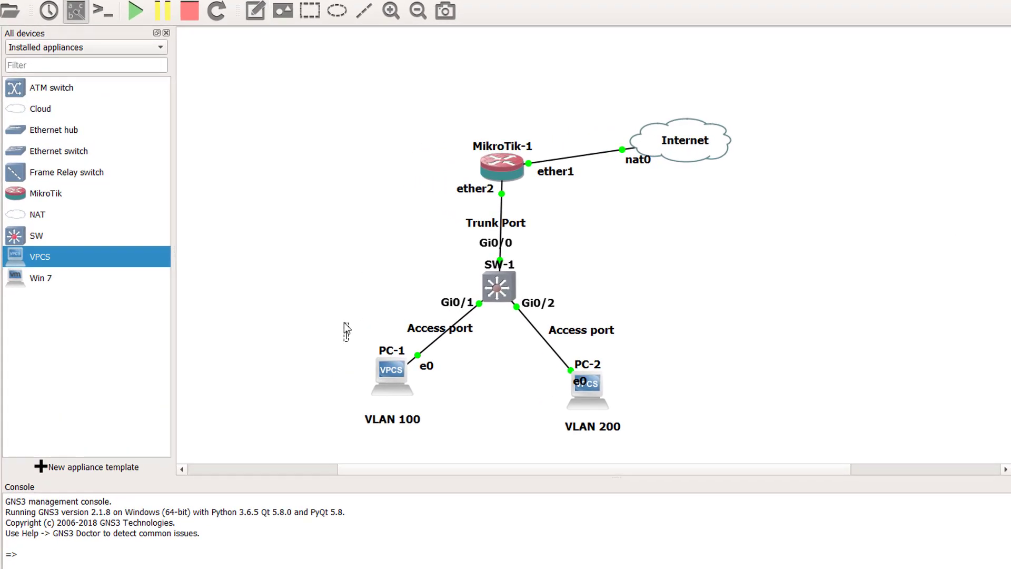
{"action": "left_click", "coordinate": [344, 322]}
{"action": "type", "text": "10.10.10.0/24"}
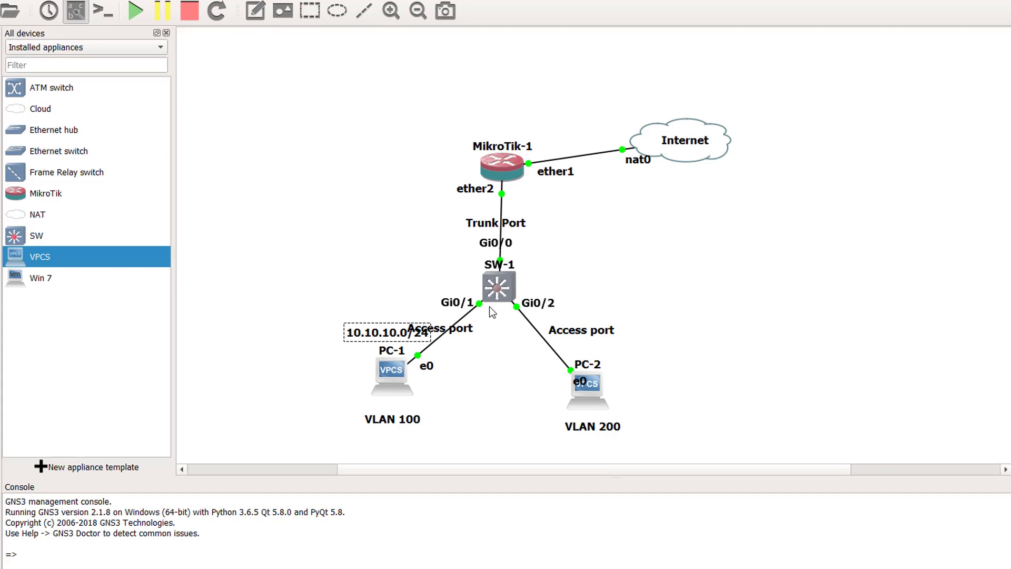
{"action": "left_click_drag", "start_coordinate": [380, 334], "coordinate": [306, 379]}
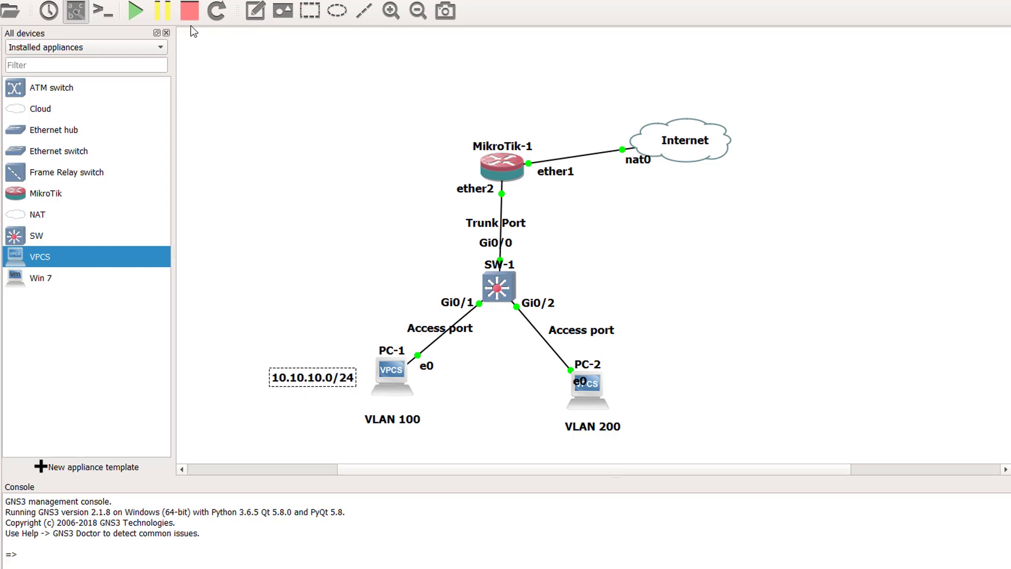
- Place a 20.20.20.0/24 note beside PC-2 and open PC-1's console
{"action": "left_click", "coordinate": [623, 389]}
{"action": "type", "text": "20.20."}
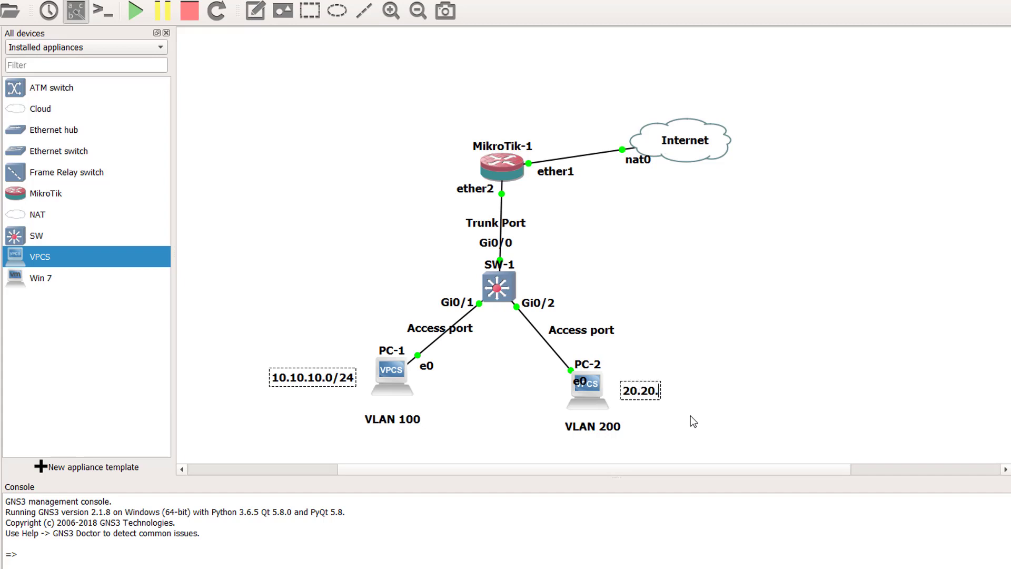
{"action": "type", "text": "20.0/24"}
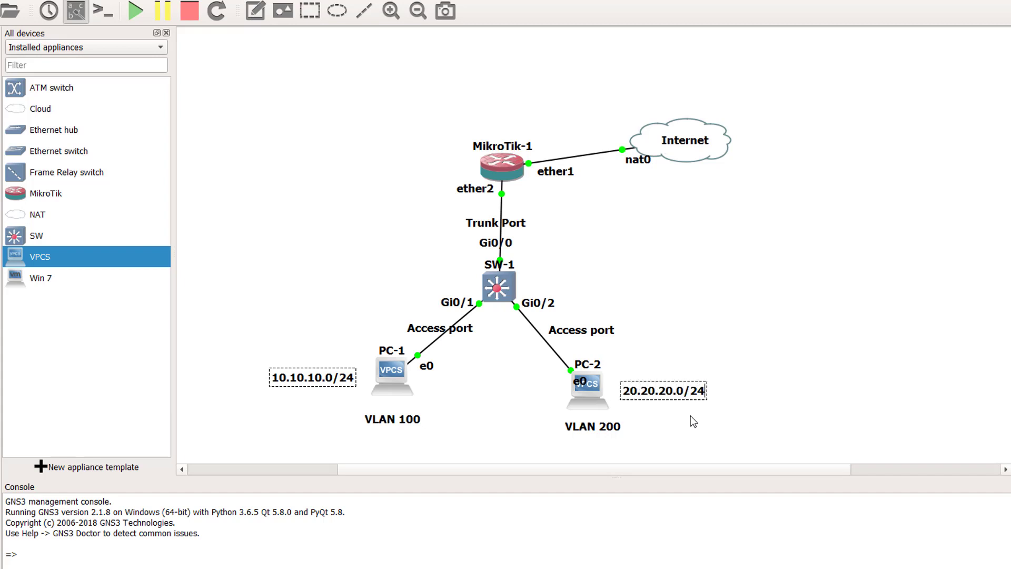
{"action": "double_click", "coordinate": [392, 371]}
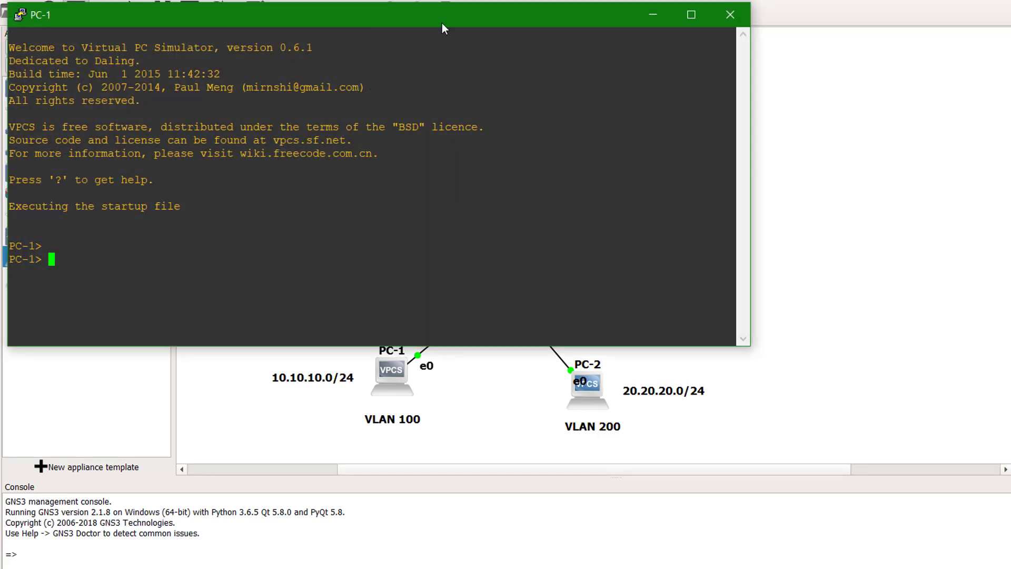
- Run show on PC-1 to see its empty 0.0.0.0 address and gateway
{"action": "left_click_drag", "start_coordinate": [442, 23], "coordinate": [689, 118]}
{"action": "type", "text": "show"}
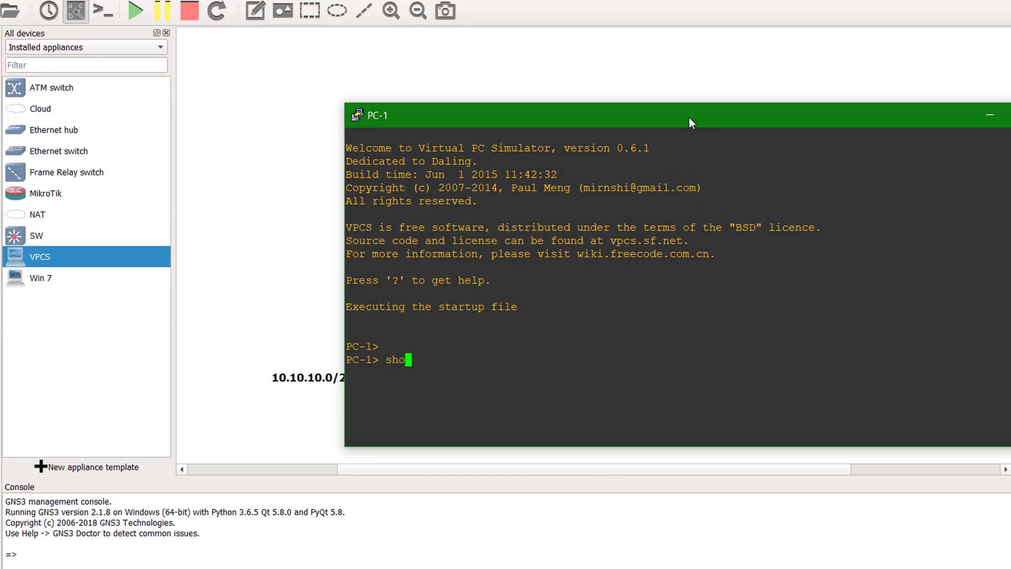
{"action": "key", "text": "Return"}
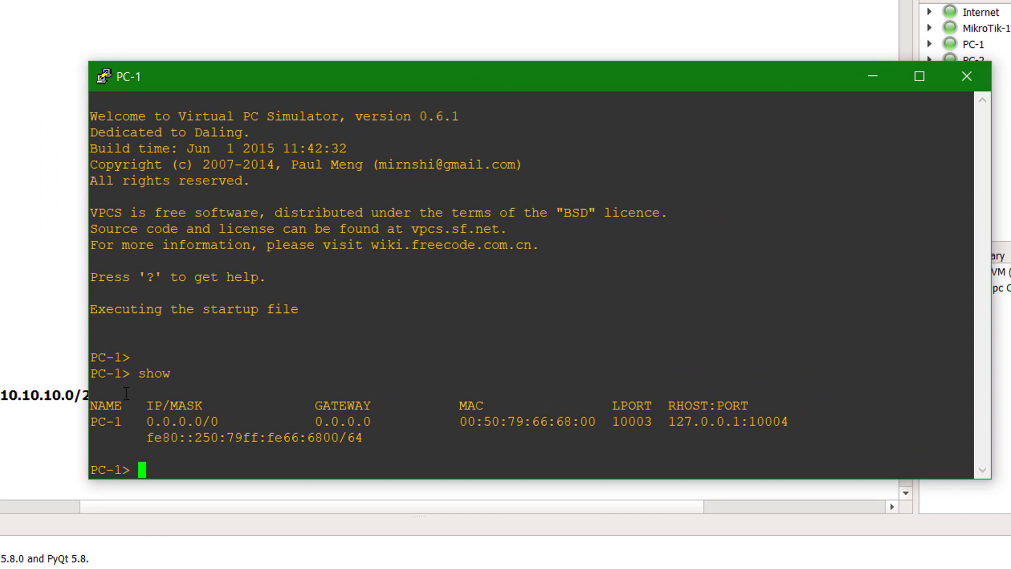
{"action": "left_click_drag", "start_coordinate": [142, 421], "coordinate": [226, 421]}
{"action": "left_click_drag", "start_coordinate": [316, 421], "coordinate": [384, 421]}
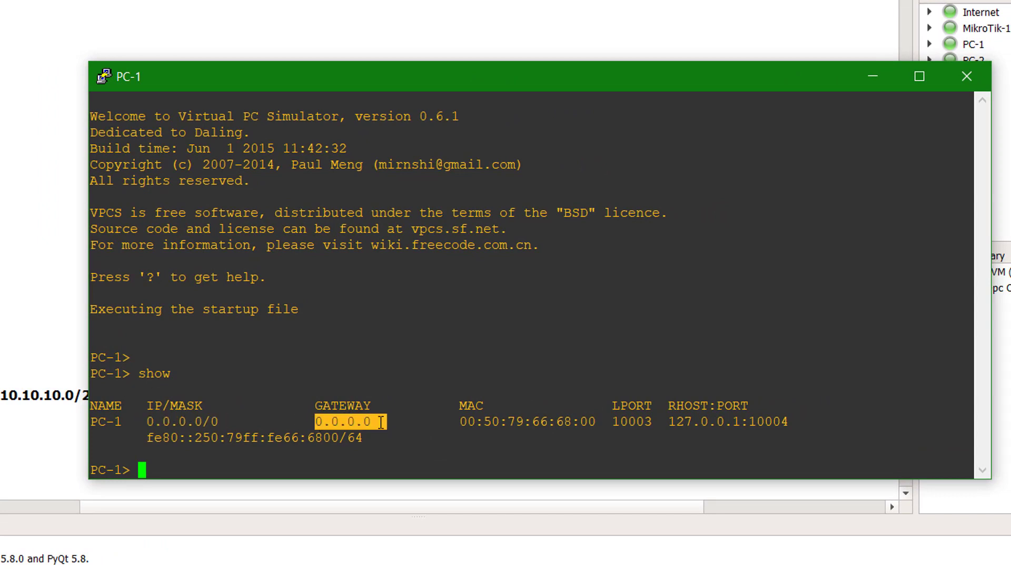
{"action": "right_click", "coordinate": [244, 457]}
- Run ip dhcp on PC-1 to lease 10.10.10.20/24
{"action": "type", "text": "ip dhcp"}
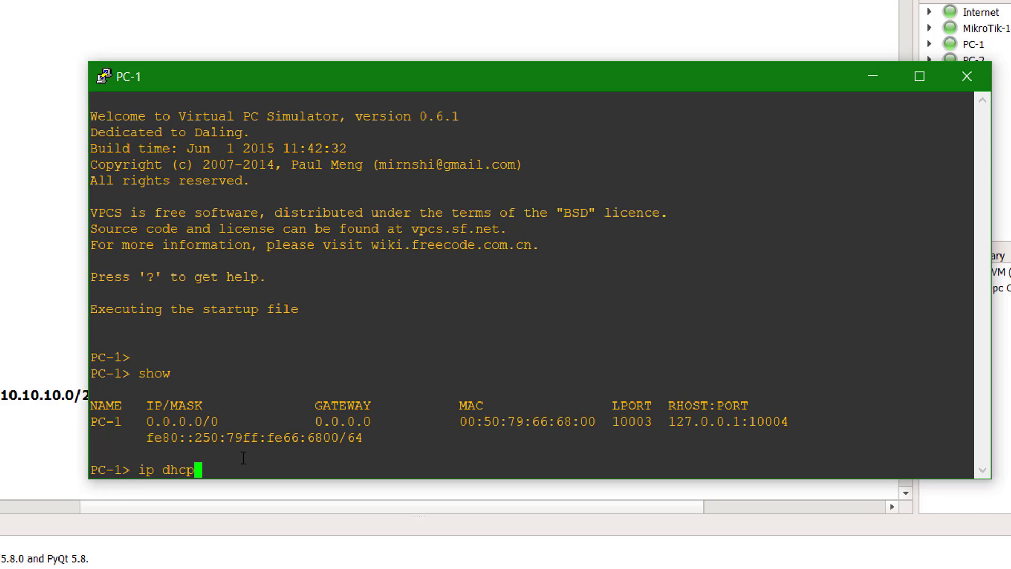
{"action": "key", "text": "Return"}
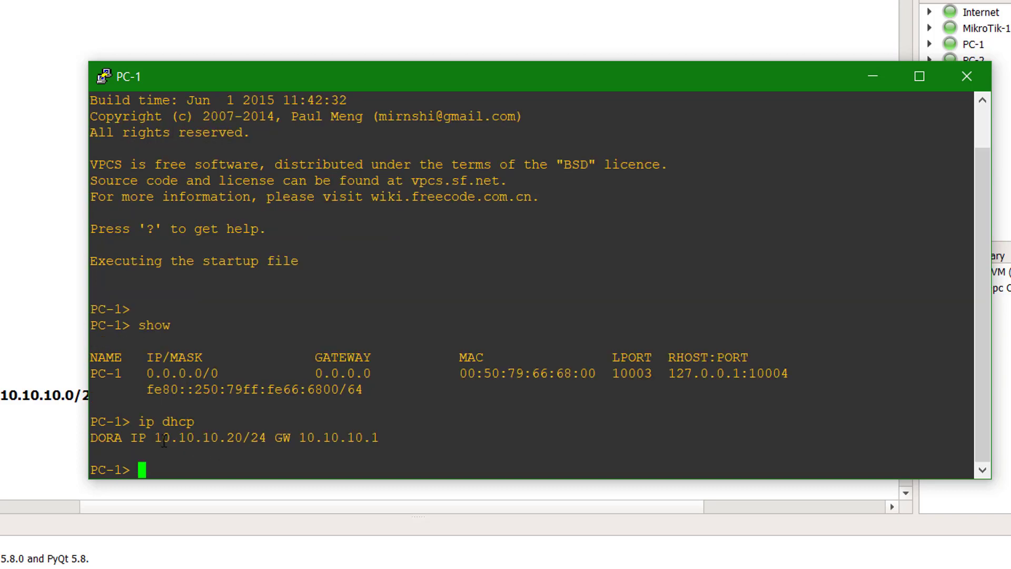
{"action": "left_click_drag", "start_coordinate": [155, 438], "coordinate": [387, 434]}
{"action": "left_click", "coordinate": [325, 438]}
- Verify with show ip all: 10.10.10.20, gateway 10.10.10.1, DNS 192.168.204.2; close console
{"action": "type", "text": "ip"}
{"action": "key", "text": "BackSpace"}
{"action": "key", "text": "BackSpace"}
{"action": "key", "text": "BackSpace"}
{"action": "type", "text": "show ip all"}
{"action": "key", "text": "Return"}
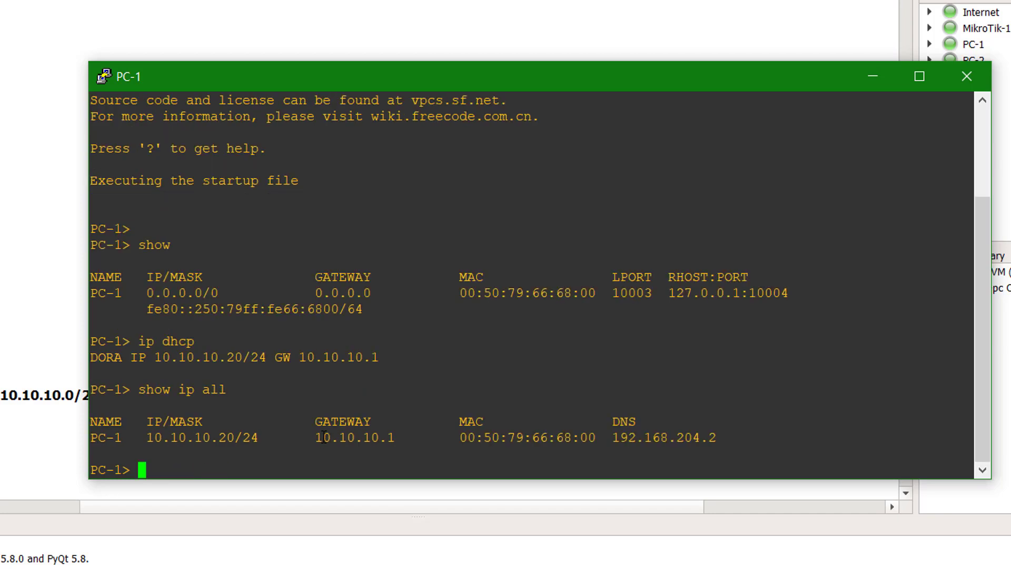
{"action": "left_click_drag", "start_coordinate": [149, 437], "coordinate": [232, 437]}
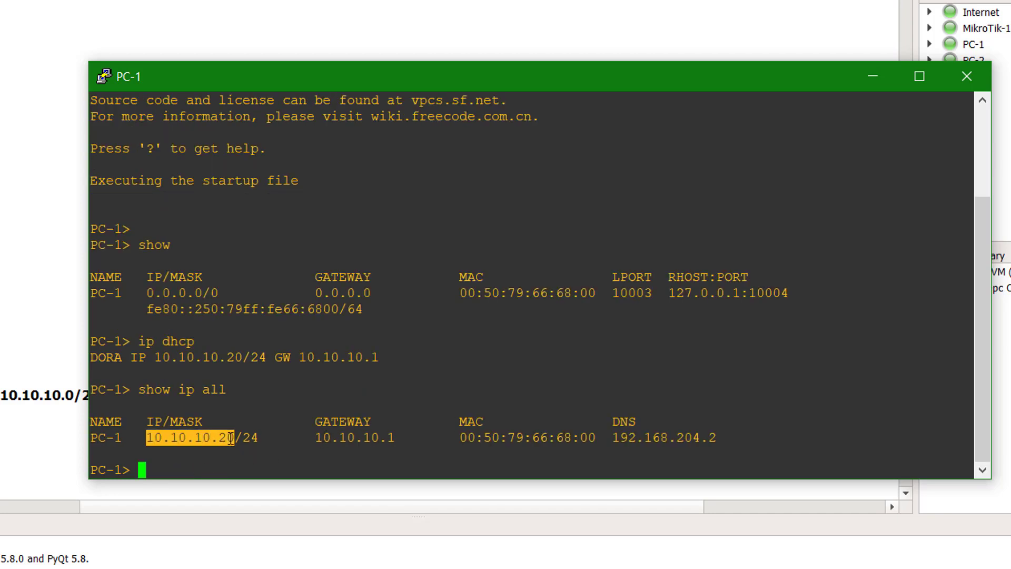
{"action": "left_click", "coordinate": [326, 441]}
{"action": "left_click_drag", "start_coordinate": [315, 438], "coordinate": [404, 438]}
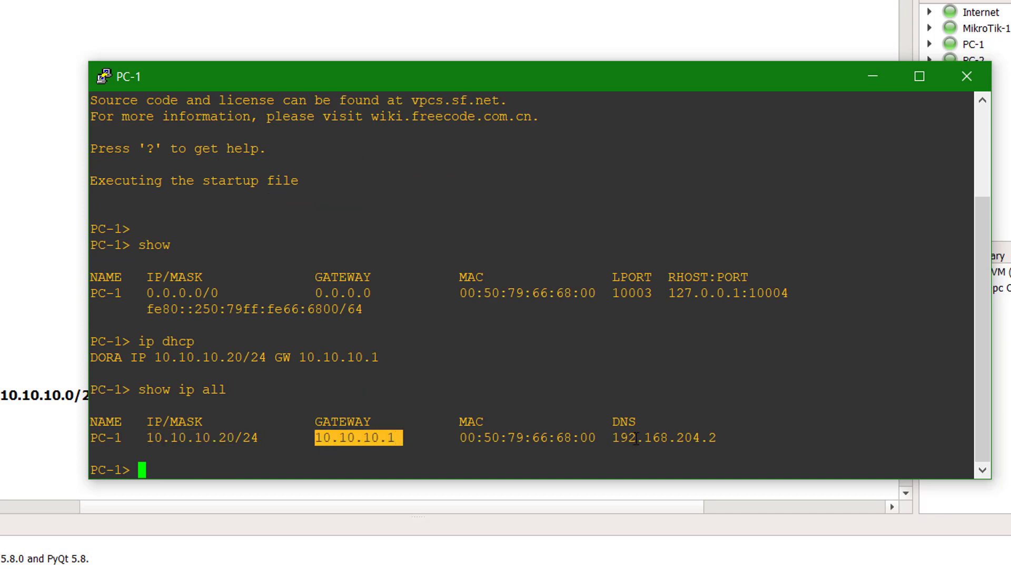
{"action": "left_click_drag", "start_coordinate": [613, 439], "coordinate": [715, 438]}
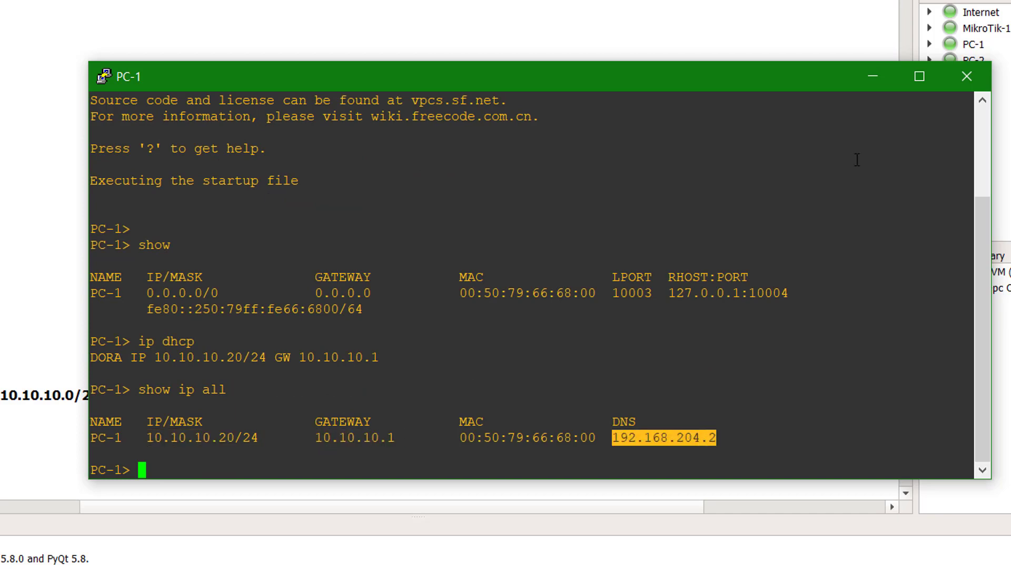
{"action": "left_click", "coordinate": [973, 86]}
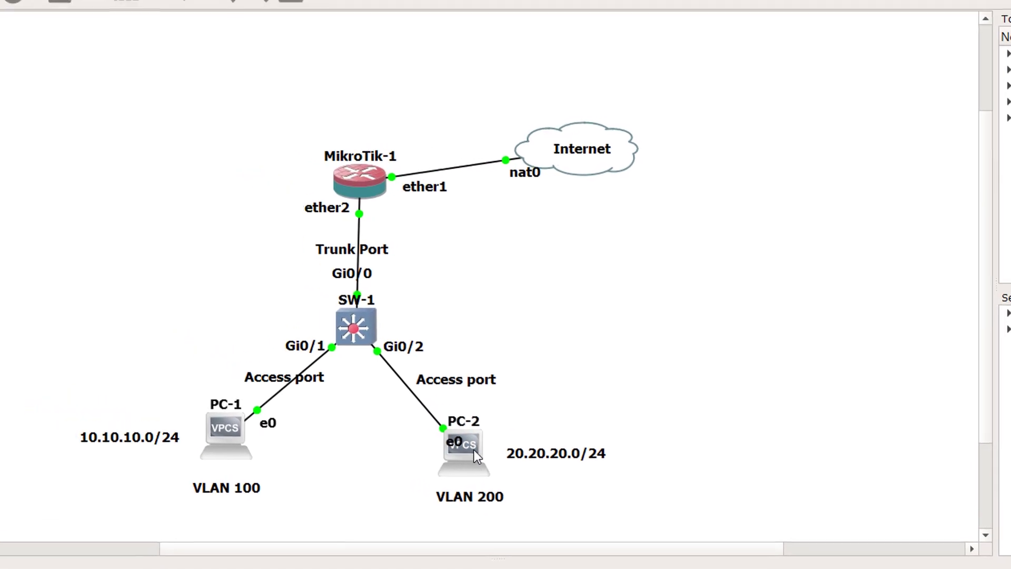
- Open PC-2's console and run show to view its current settings
{"action": "double_click", "coordinate": [394, 407]}
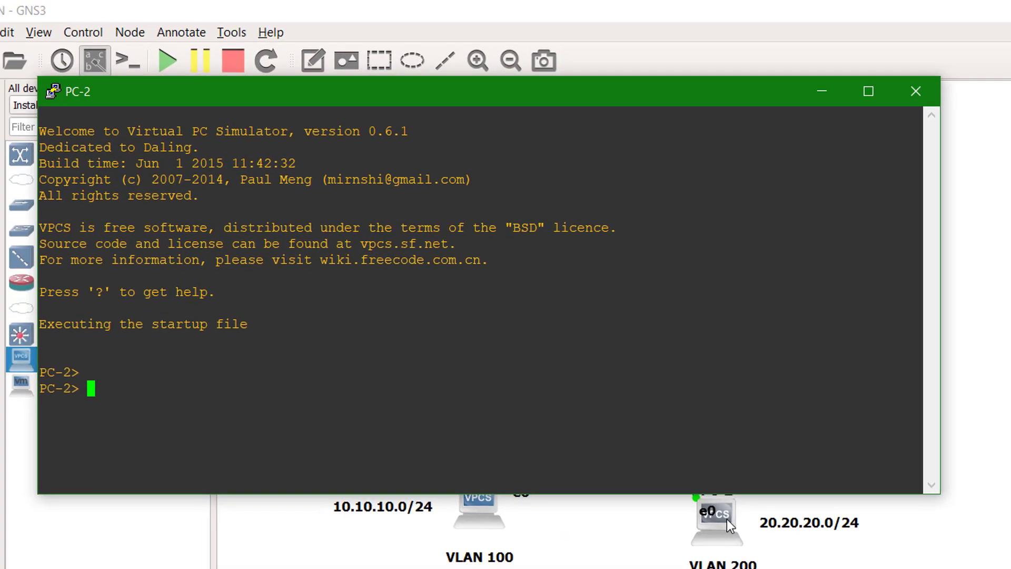
{"action": "type", "text": "show"}
{"action": "key", "text": "Return"}
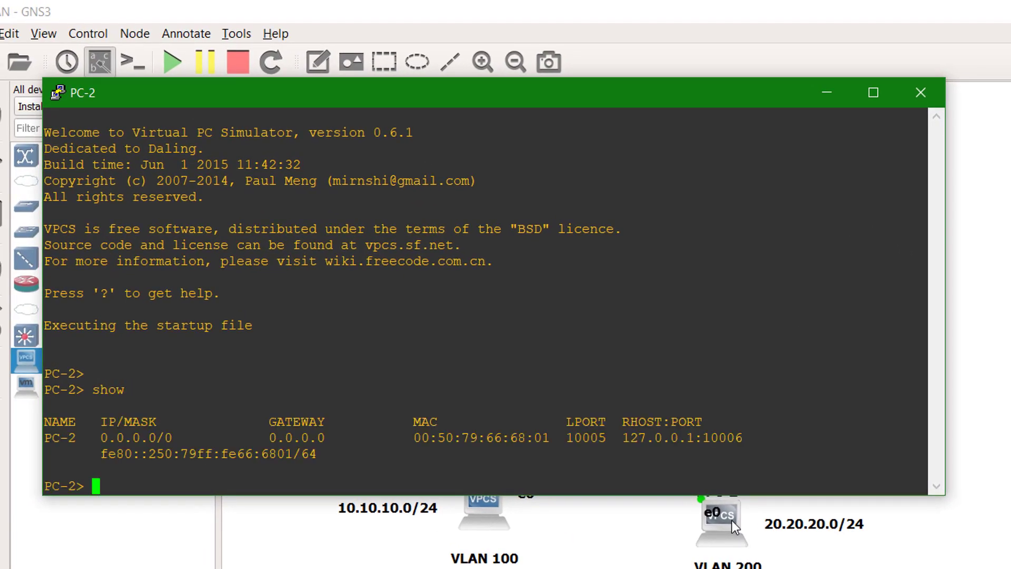
{"action": "key", "text": "Return"}
{"action": "key", "text": "Return"}
{"action": "key", "text": "Return"}
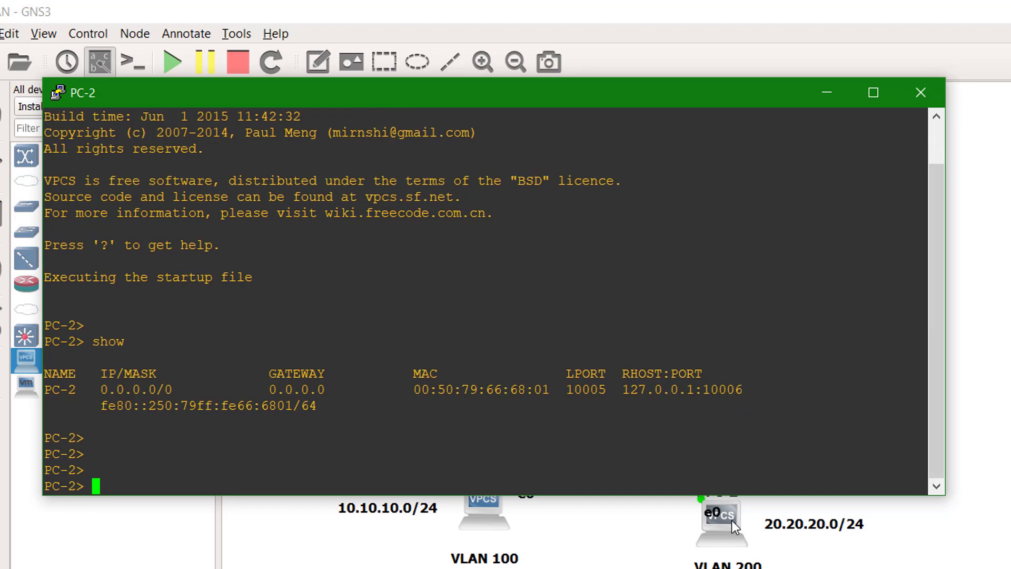
- Run ip dhcp on PC-2 to lease 20.20.20.20/24
{"action": "type", "text": "ip dhcp"}
{"action": "key", "text": "Return"}
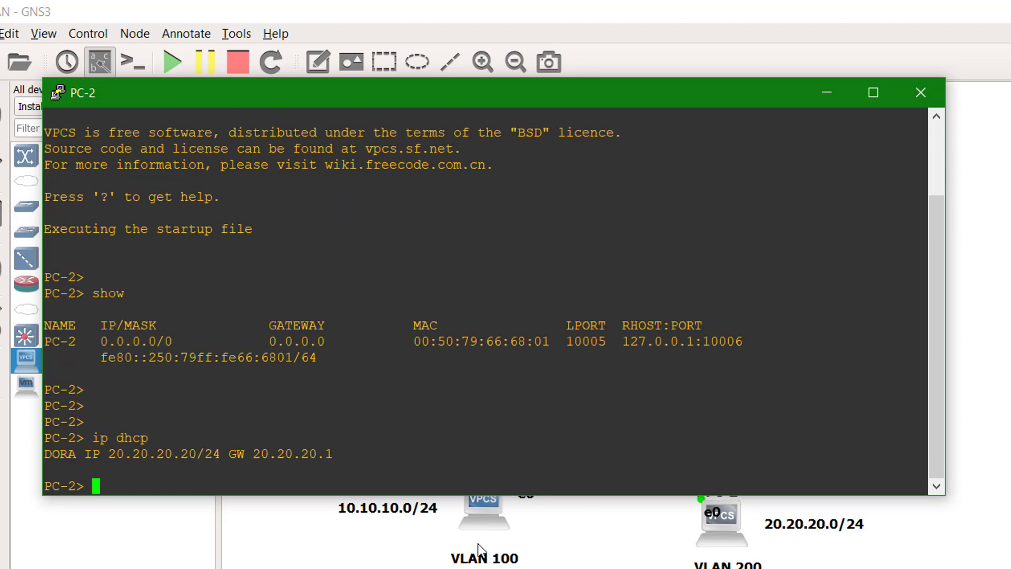
{"action": "left_click_drag", "start_coordinate": [102, 454], "coordinate": [202, 454]}
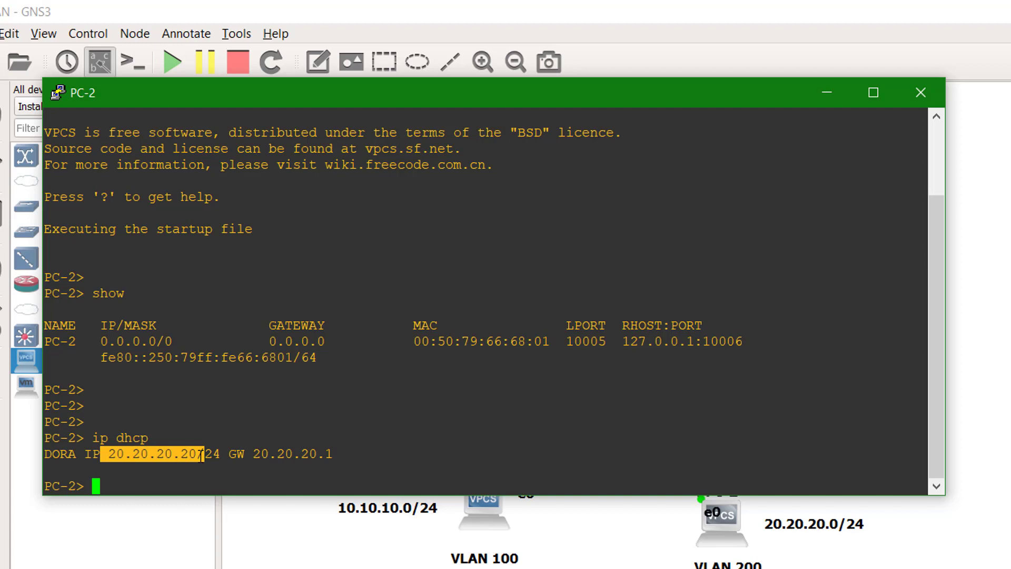
{"action": "left_click", "coordinate": [201, 455]}
- Run show ip all on PC-2 and check its DNS server
{"action": "type", "text": "show ip all"}
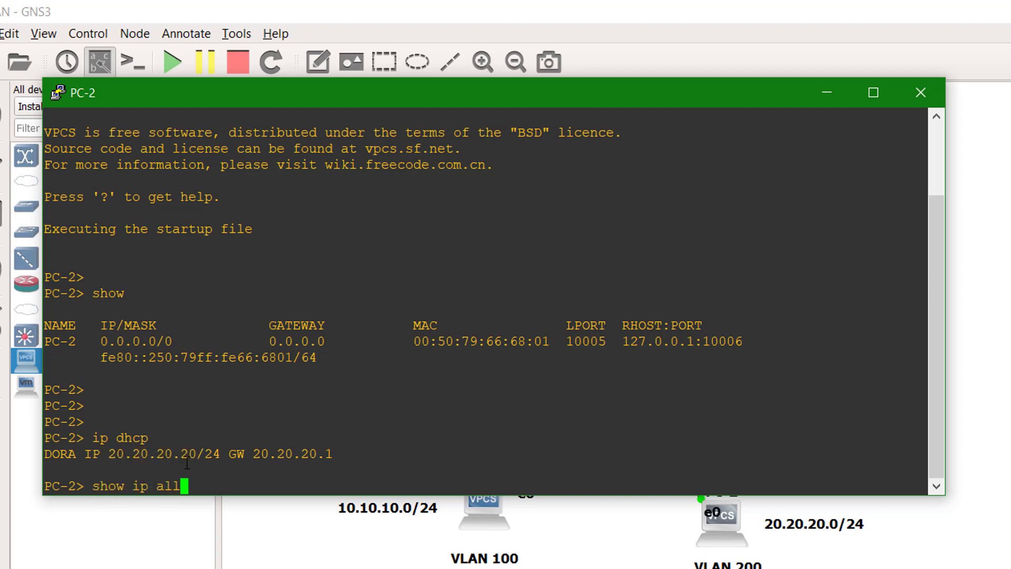
{"action": "key", "text": "Return"}
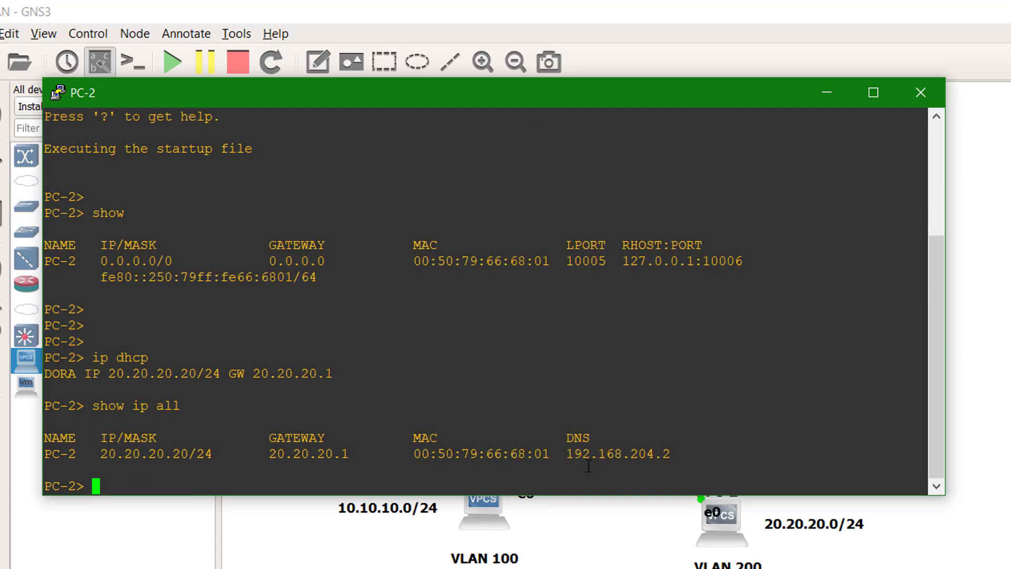
{"action": "left_click_drag", "start_coordinate": [681, 452], "coordinate": [574, 452]}
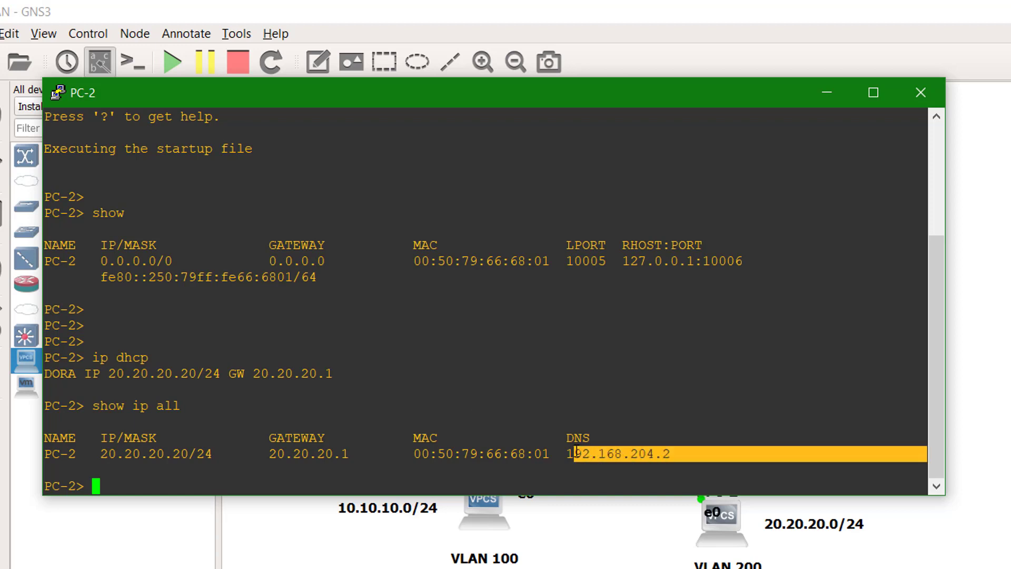
{"action": "left_click", "coordinate": [318, 477]}
- Ping 8.8.8.8 from PC-2, see it time out, and close the console
{"action": "type", "text": "ping "}
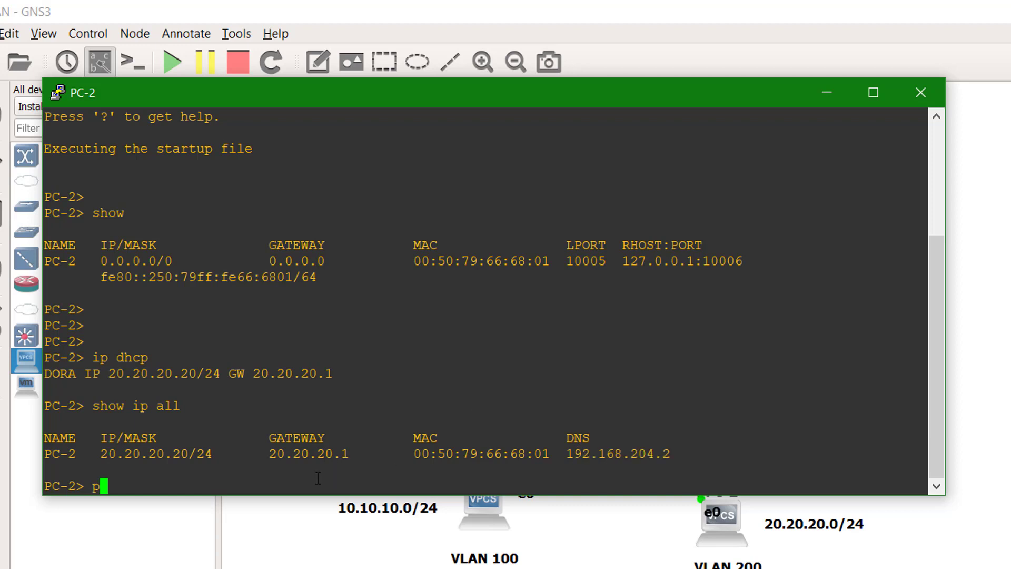
{"action": "type", "text": "8.8.8.8"}
{"action": "key", "text": "Return"}
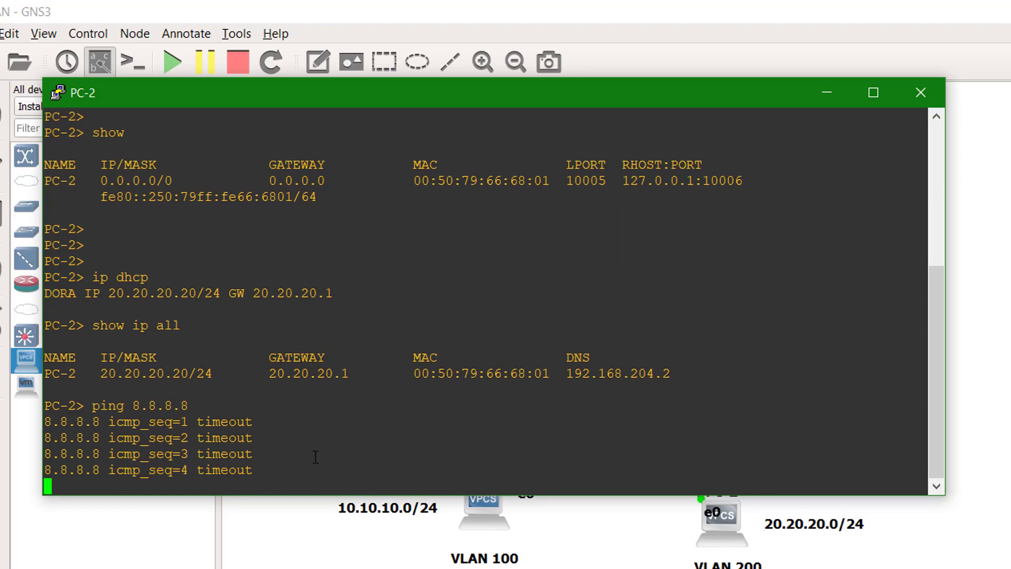
{"action": "left_click", "coordinate": [921, 93]}
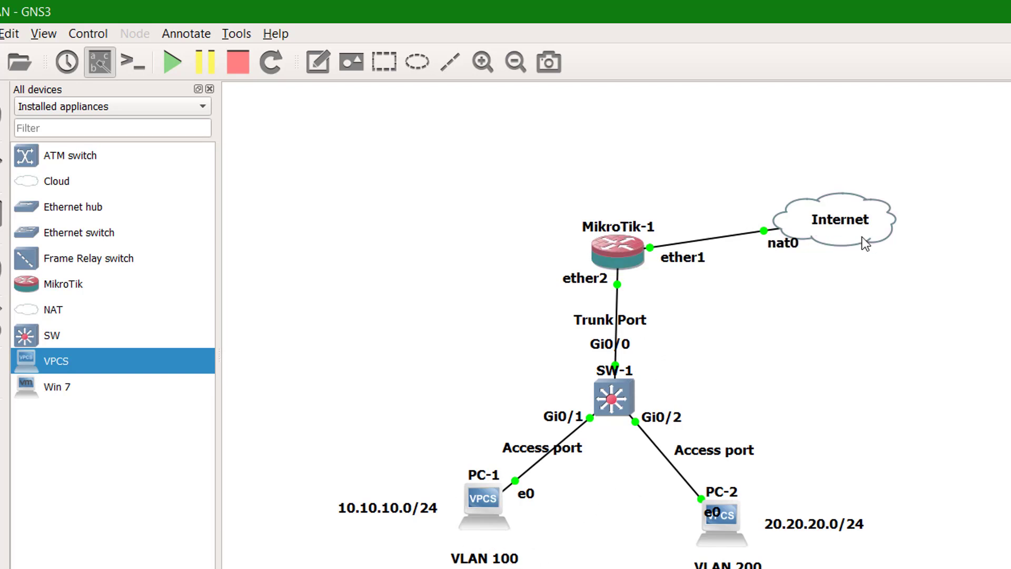
- In the MikroTik-1 console, move up to the /ip level and enter firewall nat
{"action": "double_click", "coordinate": [621, 249]}
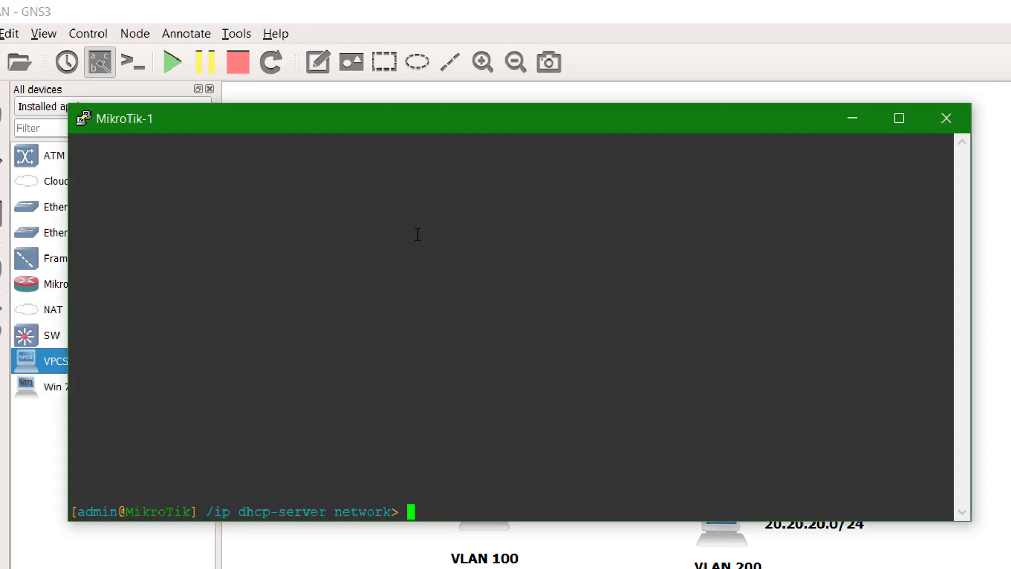
{"action": "type", "text": ".."}
{"action": "key", "text": "Return"}
{"action": "type", "text": ".."}
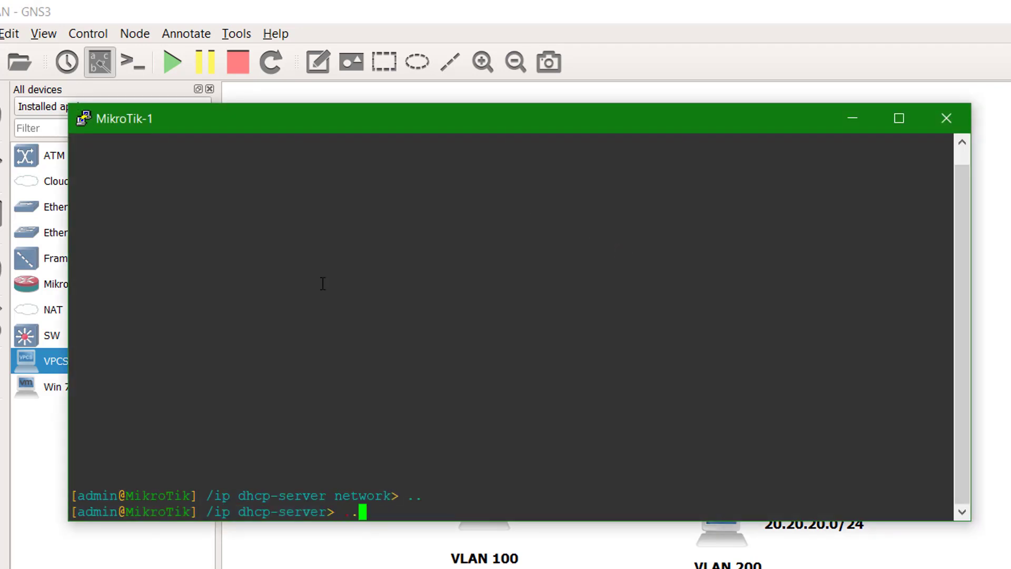
{"action": "key", "text": "Return"}
{"action": "type", "text": ".."}
{"action": "key", "text": "Return"}
{"action": "key", "text": "Return"}
{"action": "key", "text": "Return"}
{"action": "key", "text": "Return"}
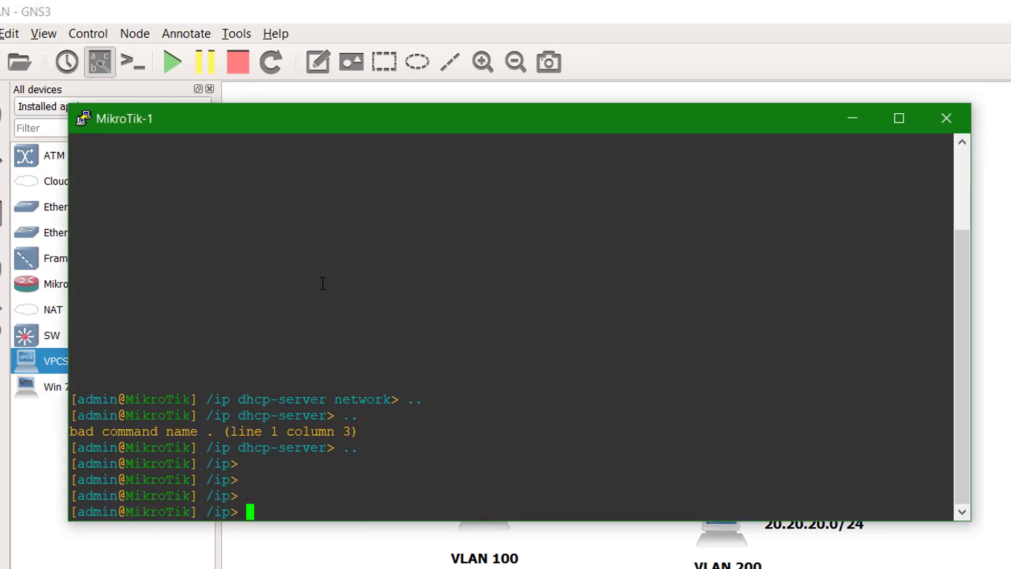
{"action": "type", "text": "firewall nat"}
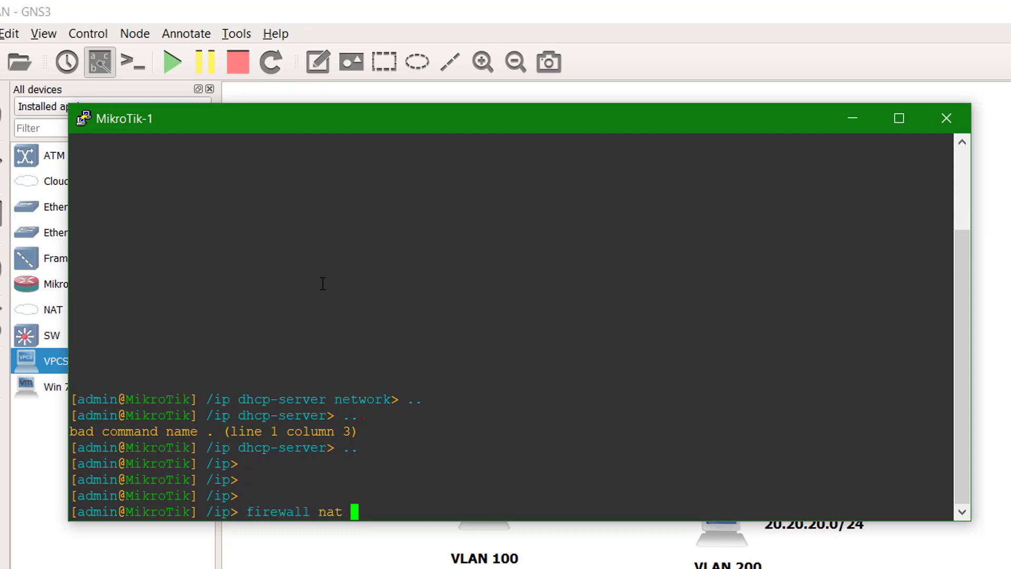
{"action": "key", "text": "Return"}
- Add an enabled srcnat rule with out-interface ether1 and action masquerade
{"action": "type", "text": "add "}
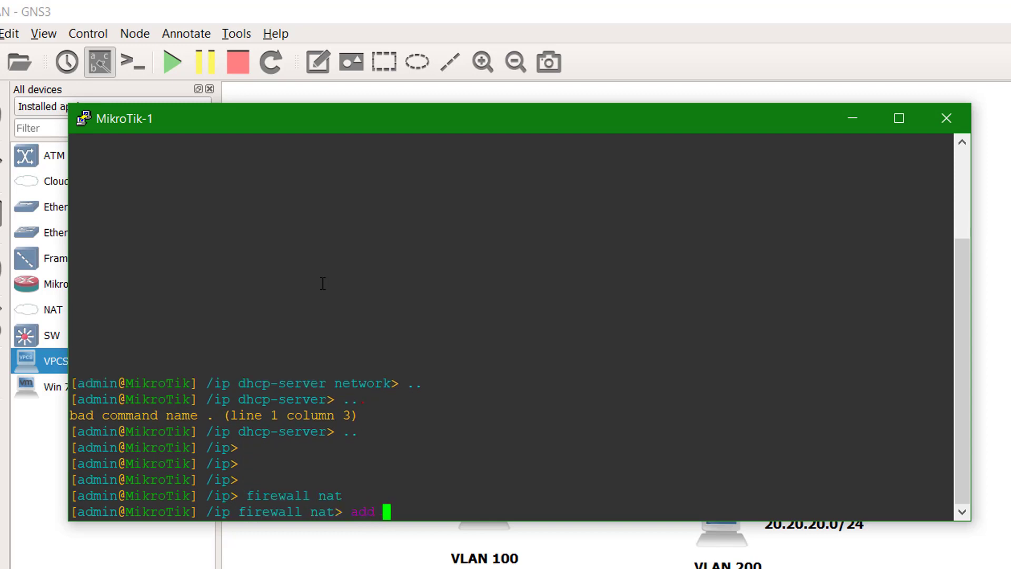
{"action": "type", "text": "chain=srcnat "}
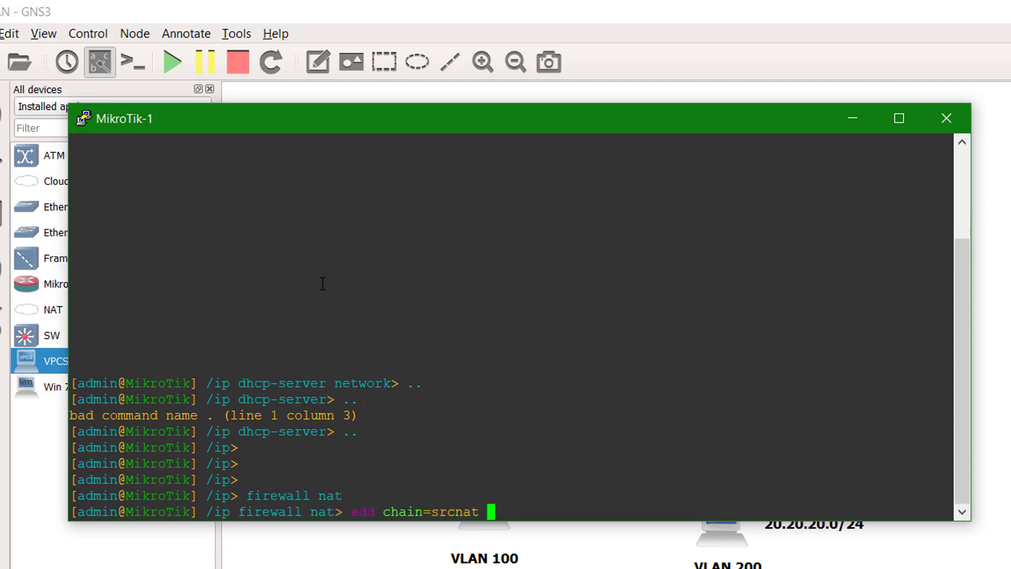
{"action": "type", "text": "out-"}
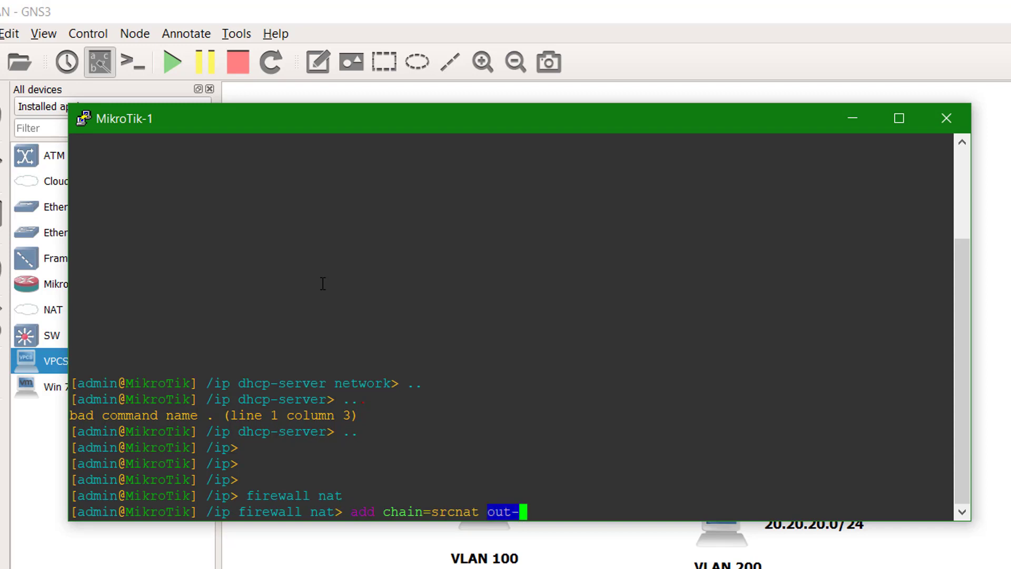
{"action": "type", "text": "i"}
{"action": "key", "text": "Tab"}
{"action": "type", "text": "=ether2"}
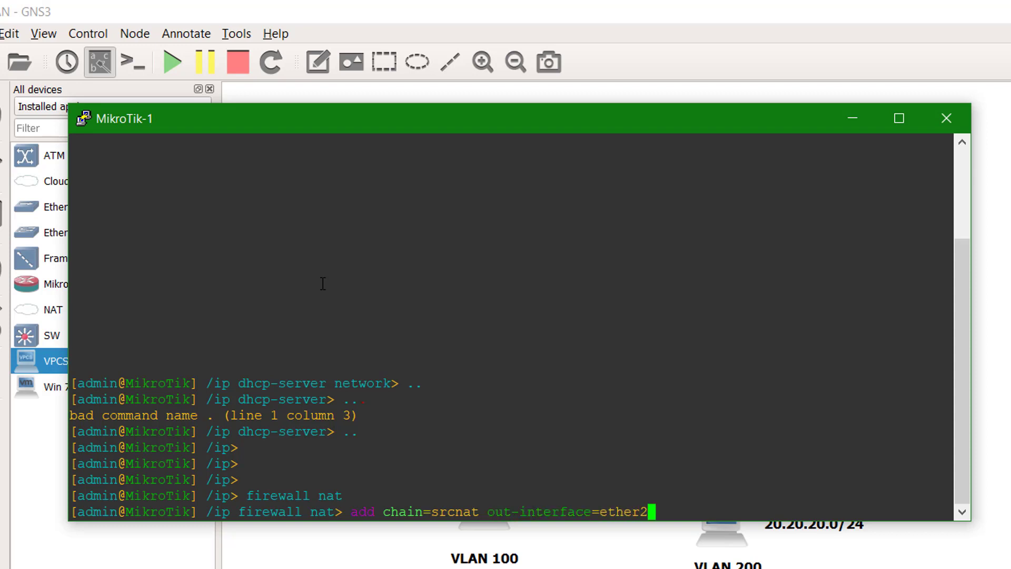
{"action": "key", "text": "BackSpace"}
{"action": "type", "text": "1"}
{"action": "left_click_drag", "start_coordinate": [322, 120], "coordinate": [399, 369]}
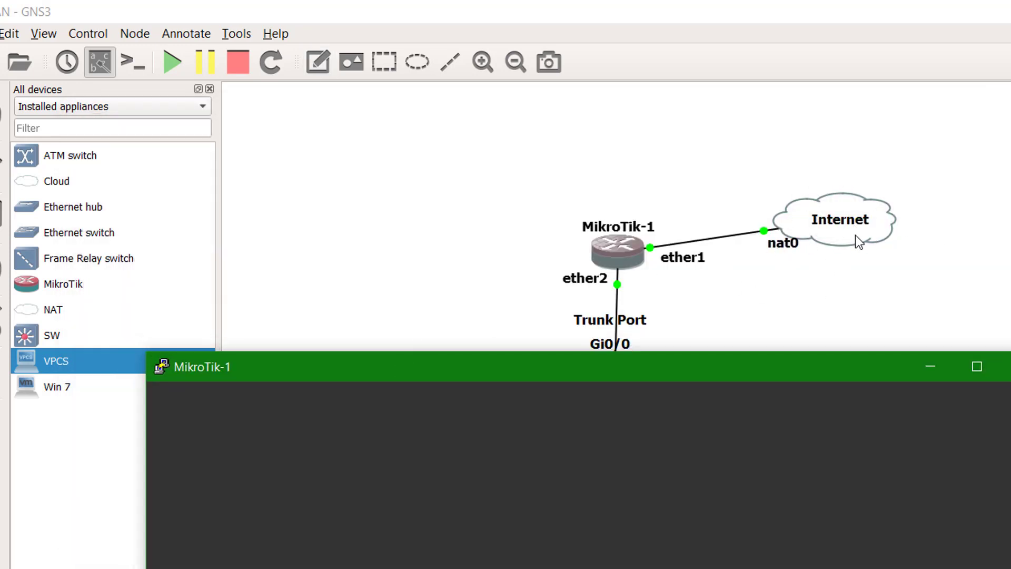
{"action": "left_click_drag", "start_coordinate": [775, 362], "coordinate": [810, 149]}
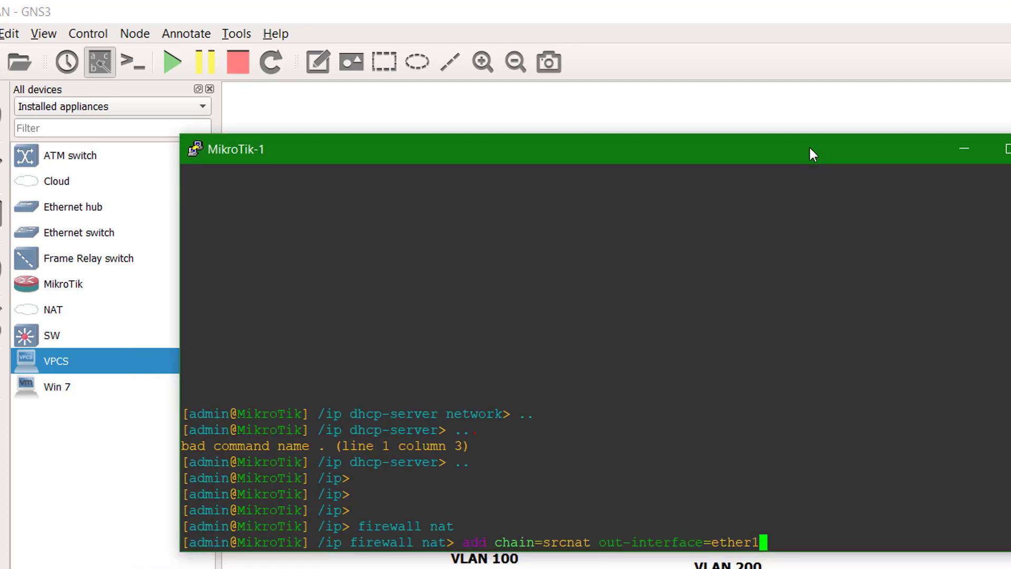
{"action": "type", "text": "action=ma"}
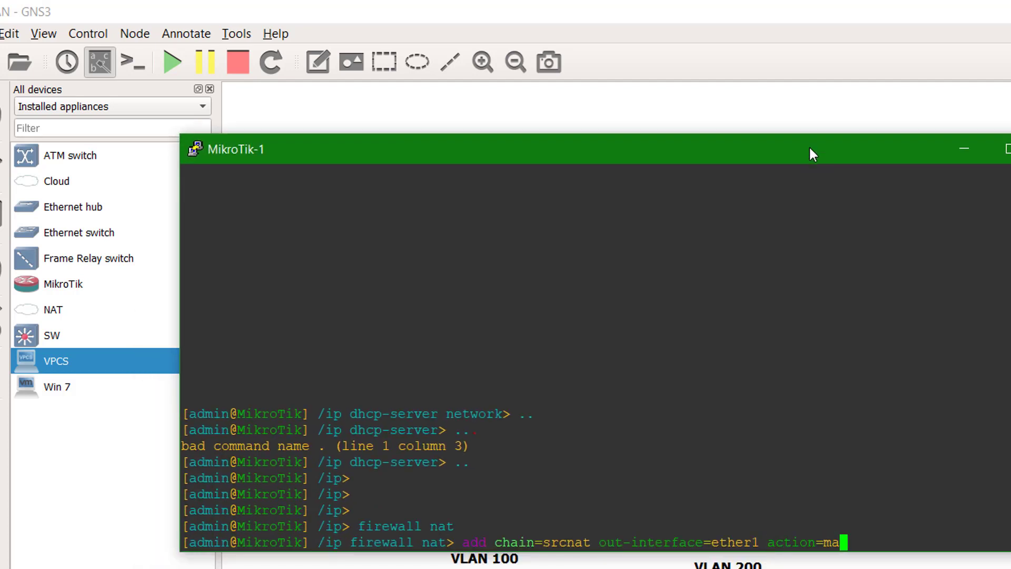
{"action": "key", "text": "Tab"}
{"action": "type", "text": "di"}
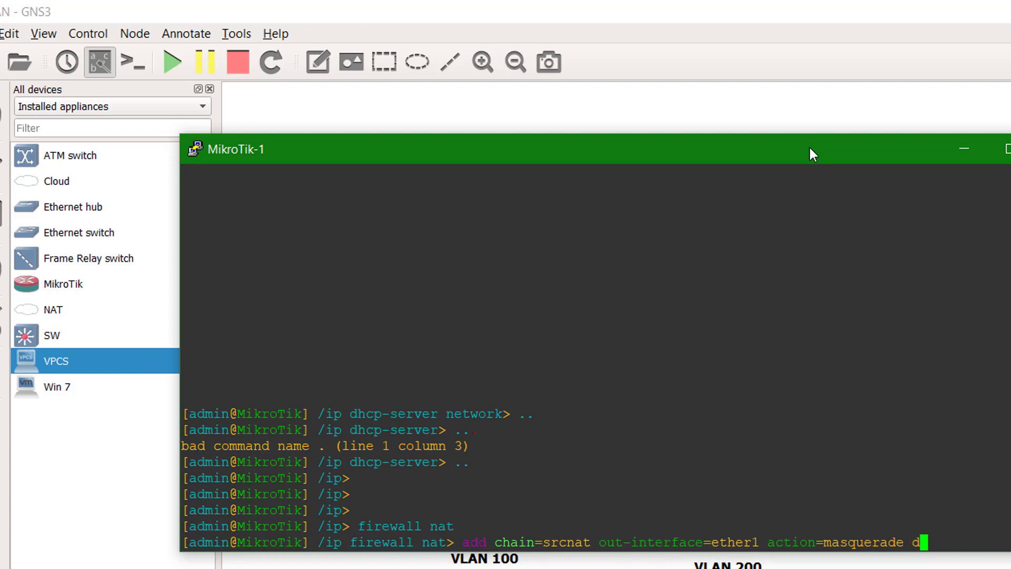
{"action": "key", "text": "Tab"}
{"action": "type", "text": "no"}
{"action": "key", "text": "Return"}
{"action": "key", "text": "Return"}
{"action": "key", "text": "Return"}
{"action": "key", "text": "Return"}
{"action": "key", "text": "Return"}
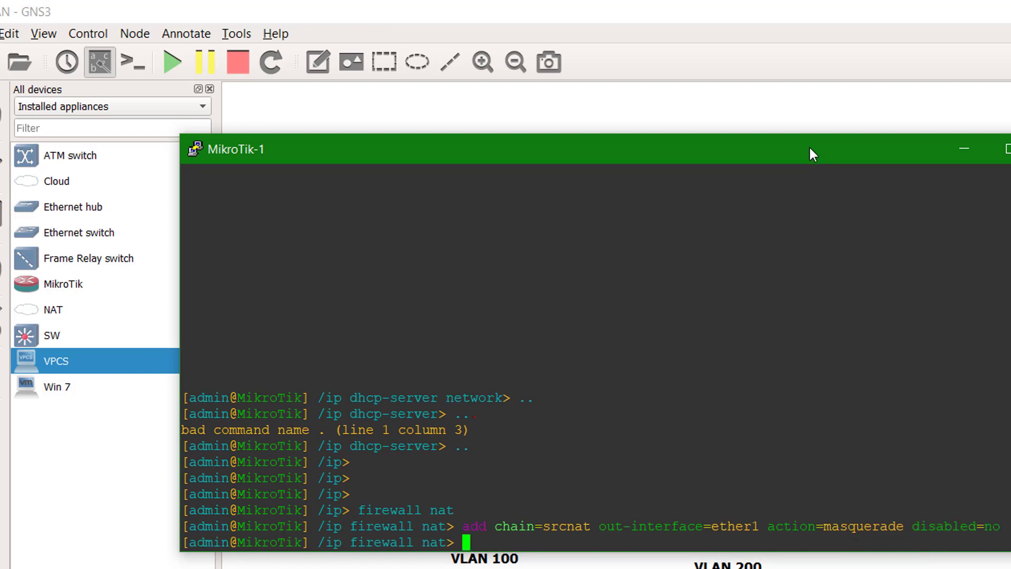
- Print the NAT rules to confirm the masquerade rule, then close the console
{"action": "type", "text": "print"}
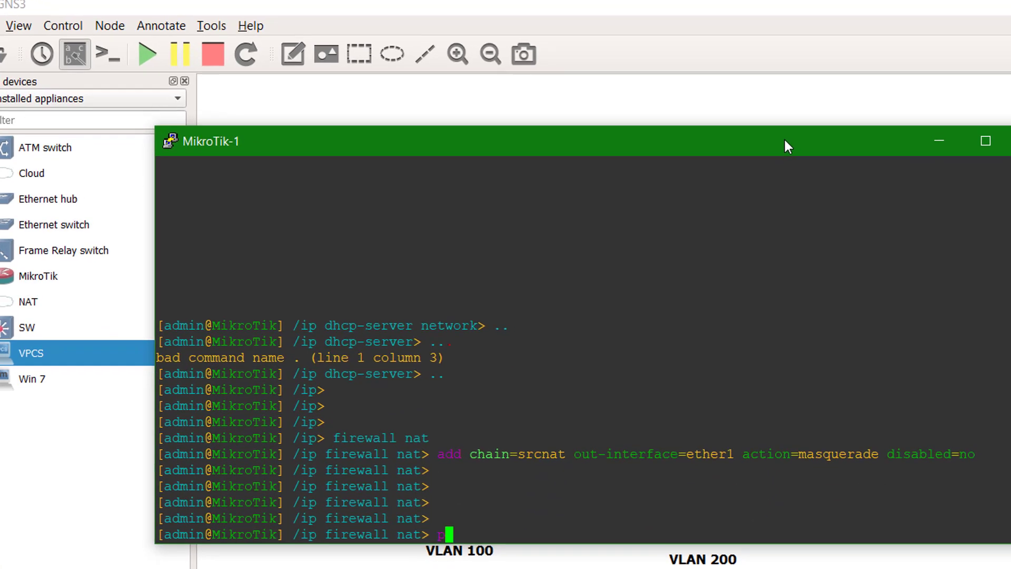
{"action": "key", "text": "Return"}
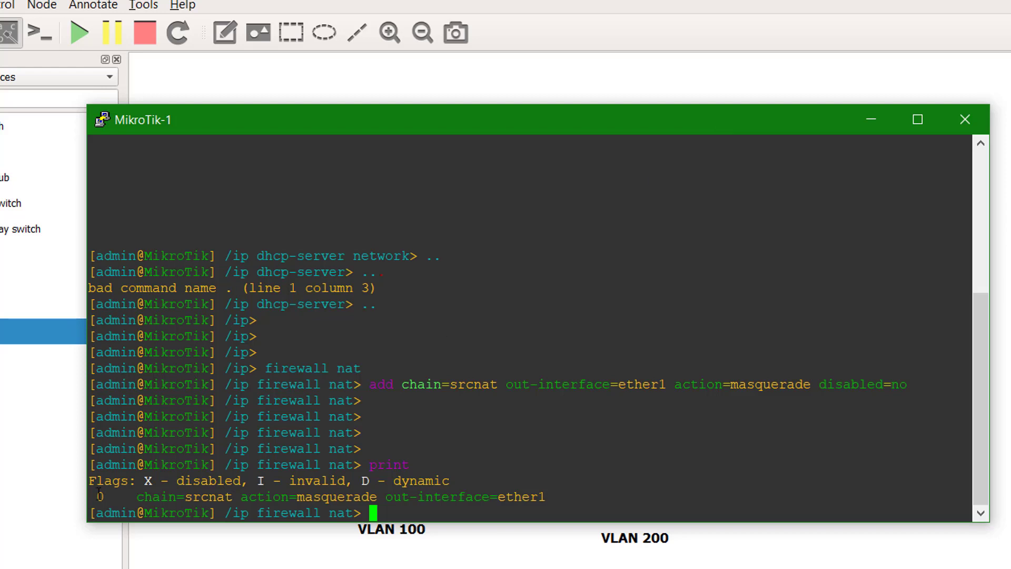
{"action": "left_click_drag", "start_coordinate": [90, 496], "coordinate": [550, 498]}
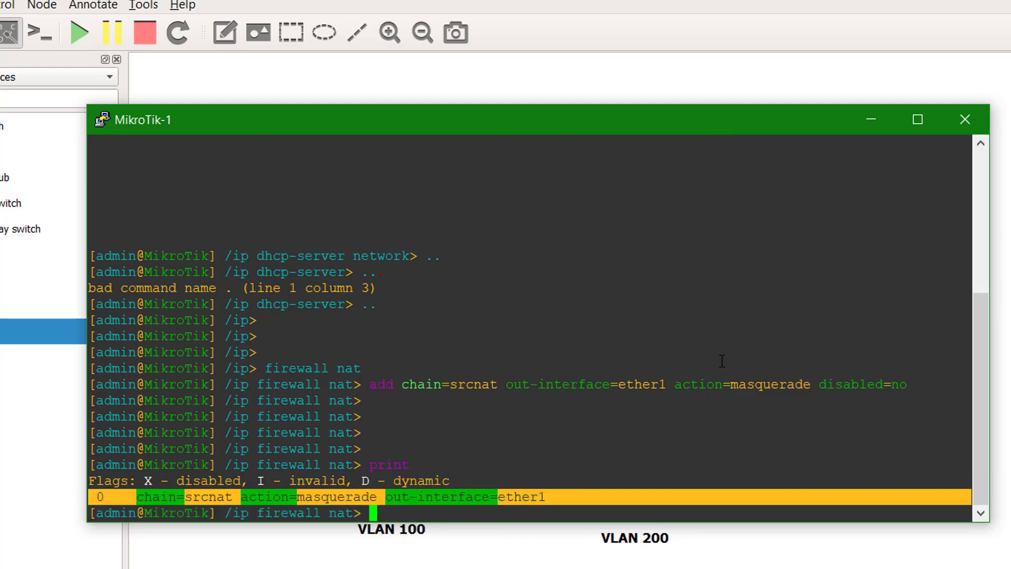
{"action": "left_click", "coordinate": [965, 120]}
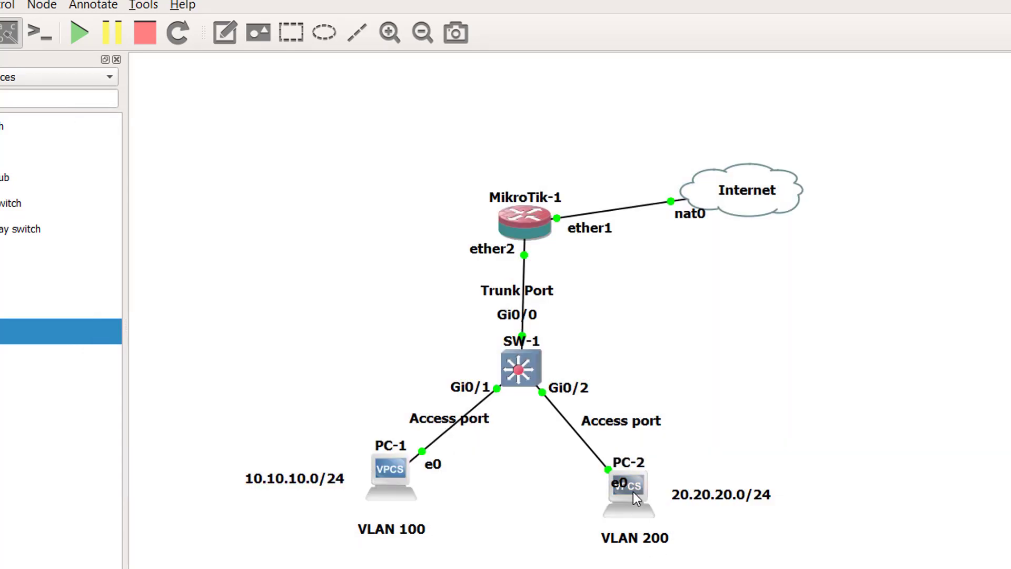
- Ping google.com from PC-2's console, then close it
{"action": "double_click", "coordinate": [633, 491]}
{"action": "type", "text": "pi"}
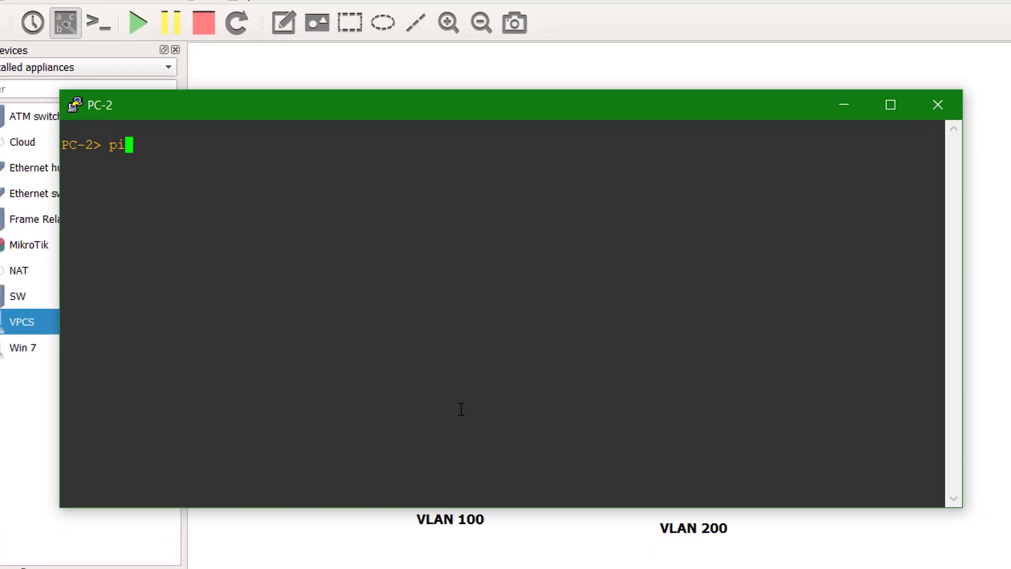
{"action": "type", "text": "ng google.co"}
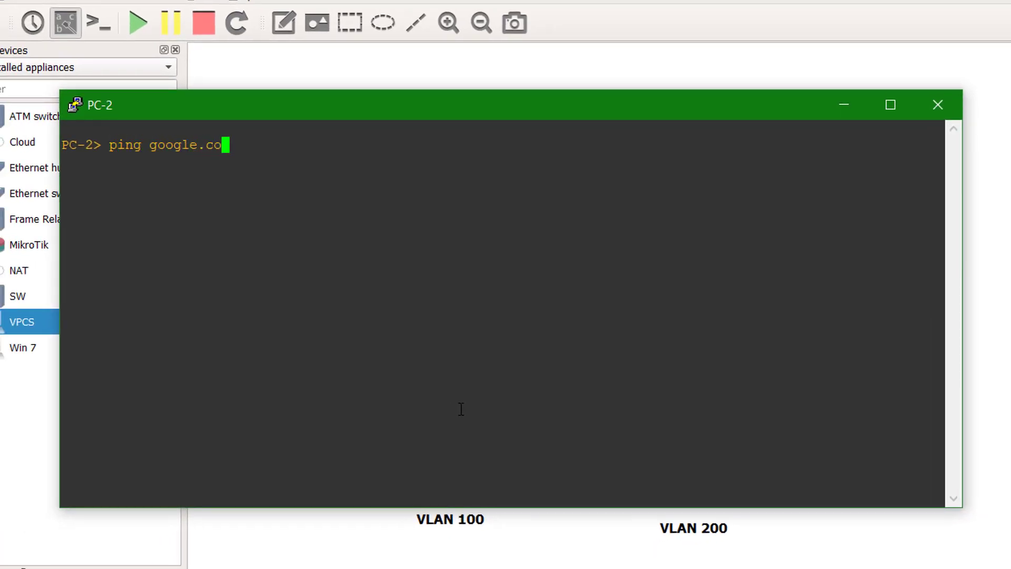
{"action": "type", "text": "m"}
{"action": "key", "text": "Return"}
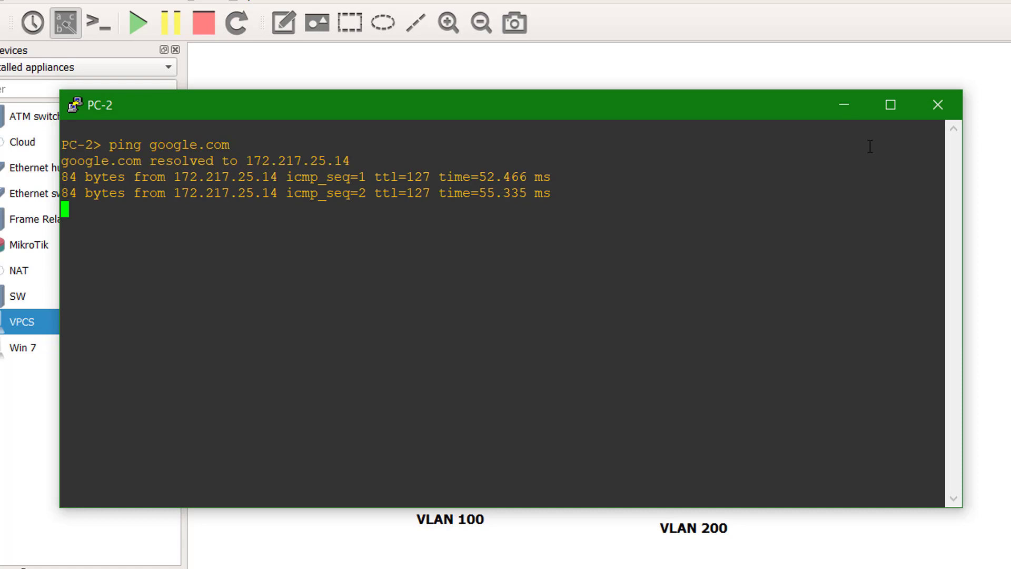
{"action": "left_click", "coordinate": [939, 105]}
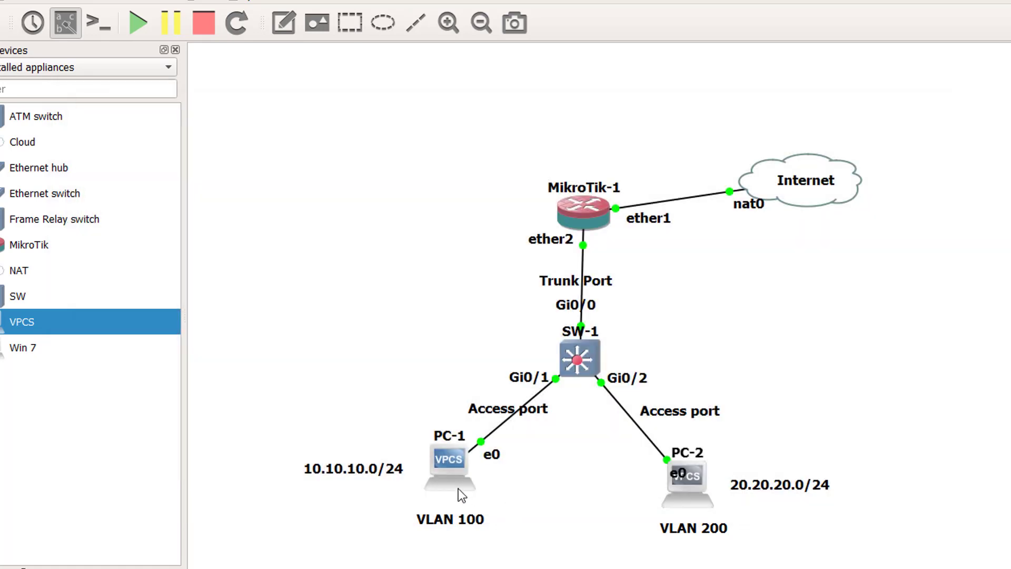
- From PC-1, ping google.com and facebook.com, stopping with Ctrl+C
{"action": "double_click", "coordinate": [455, 463]}
{"action": "type", "text": "pi"}
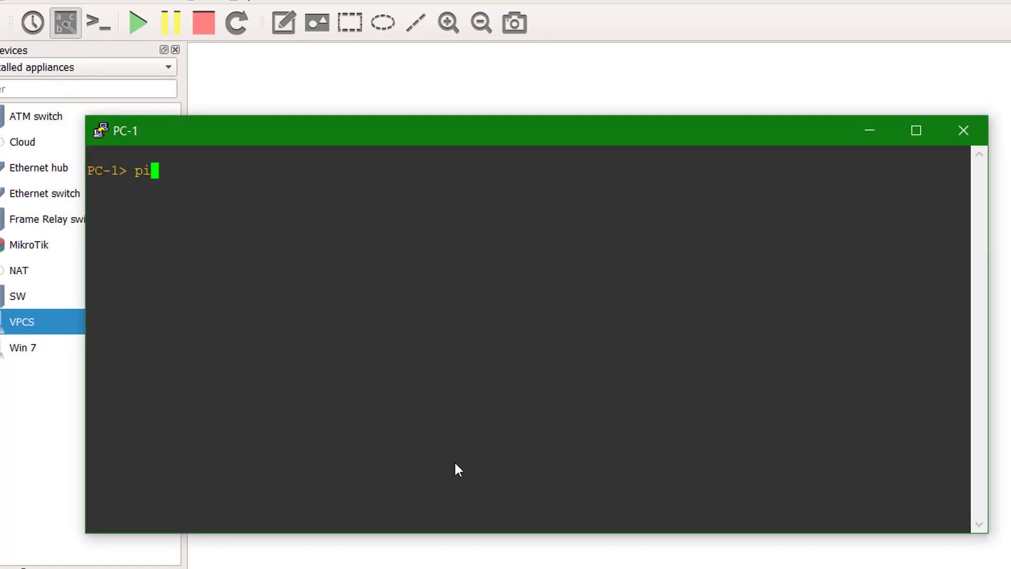
{"action": "type", "text": "ng google.c"}
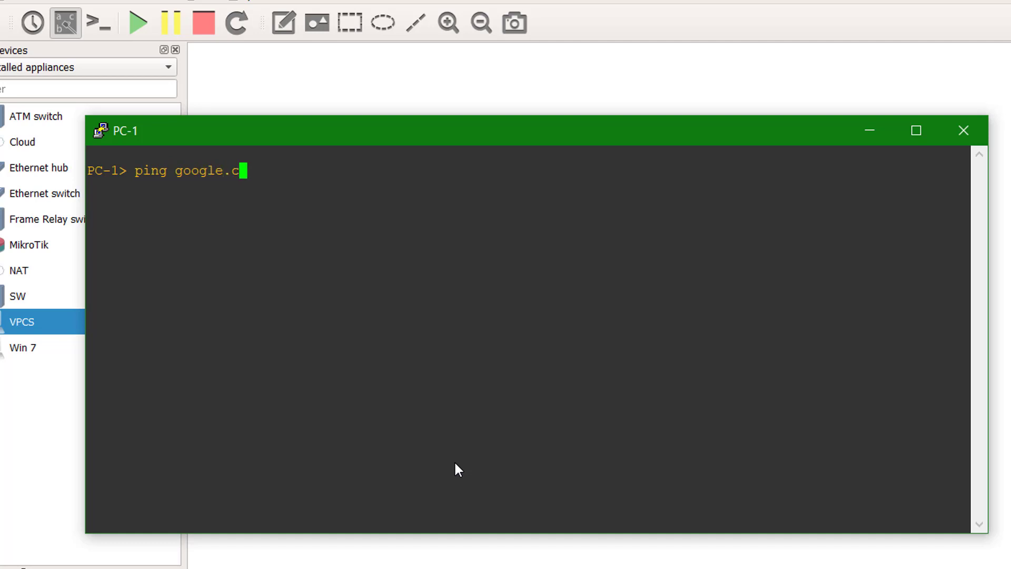
{"action": "type", "text": "om"}
{"action": "key", "text": "Return"}
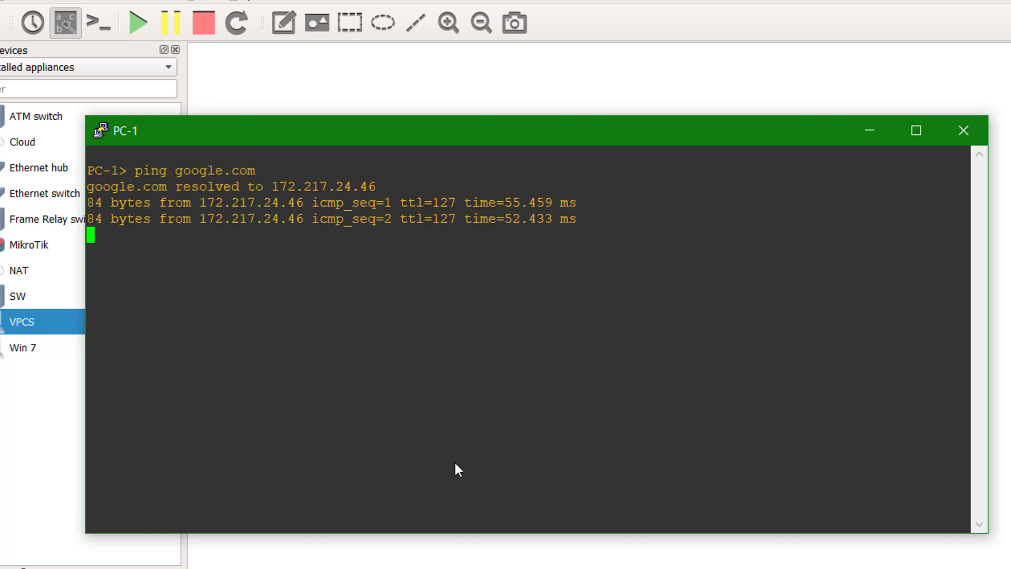
{"action": "type", "text": "ping"}
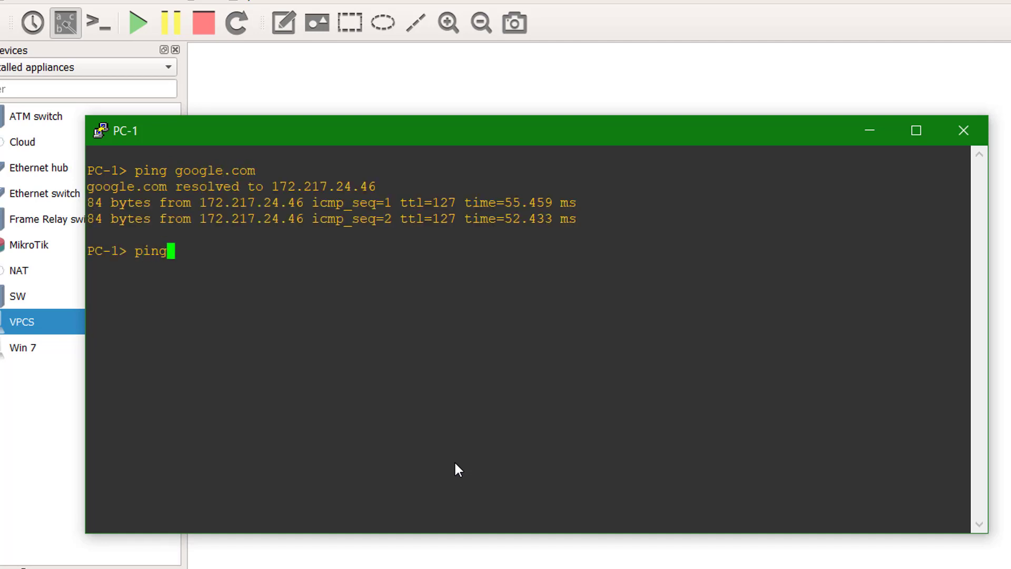
{"action": "type", "text": " facebook.com"}
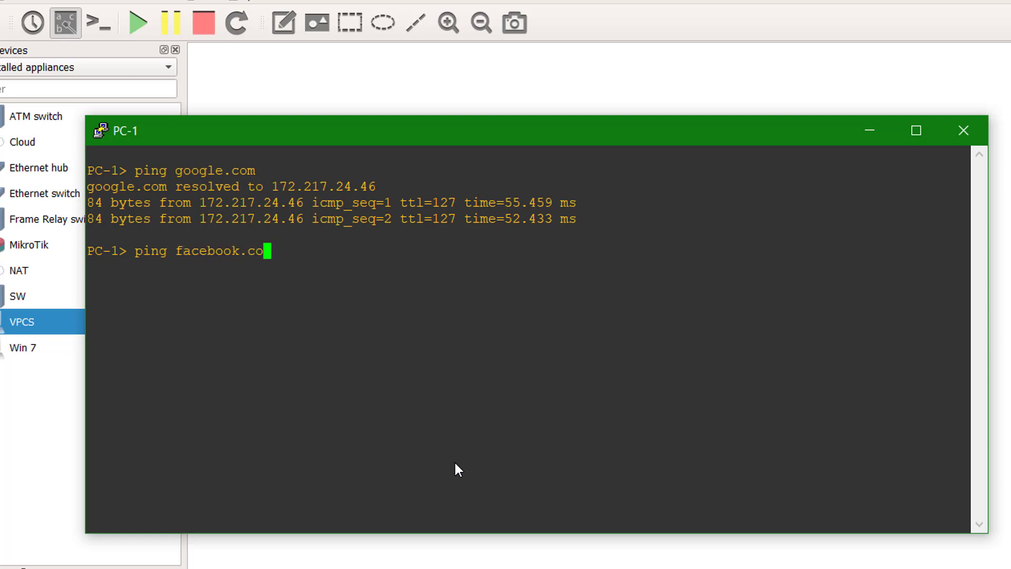
{"action": "key", "text": "Return"}
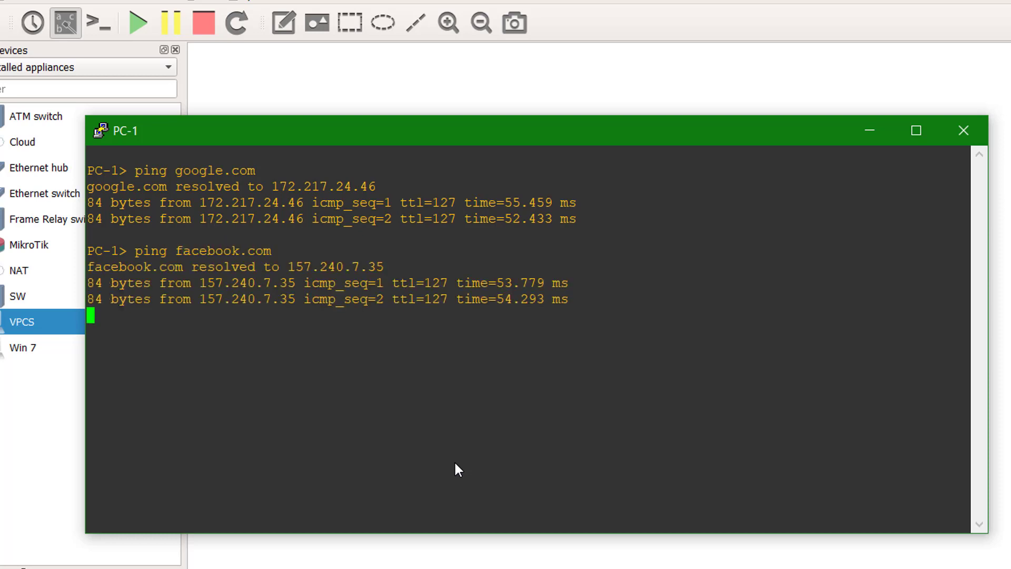
{"action": "key", "text": "ctrl+c"}
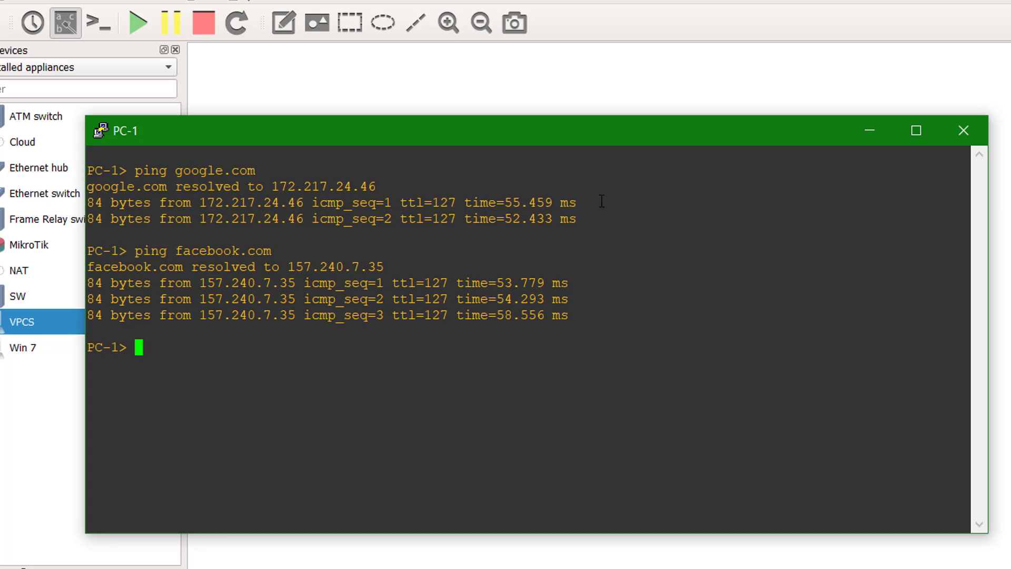
{"action": "left_click_drag", "start_coordinate": [530, 136], "coordinate": [742, 129]}
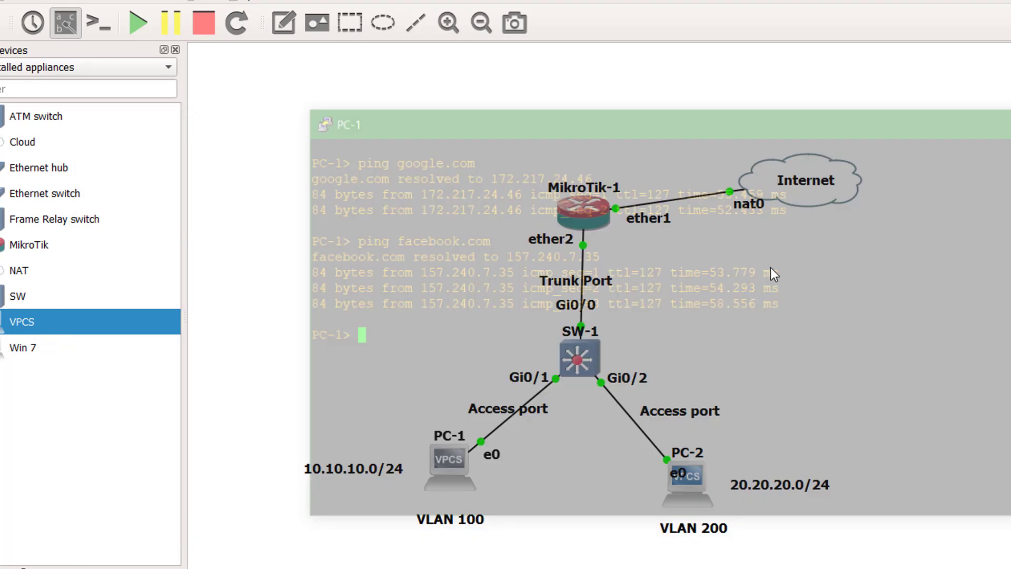